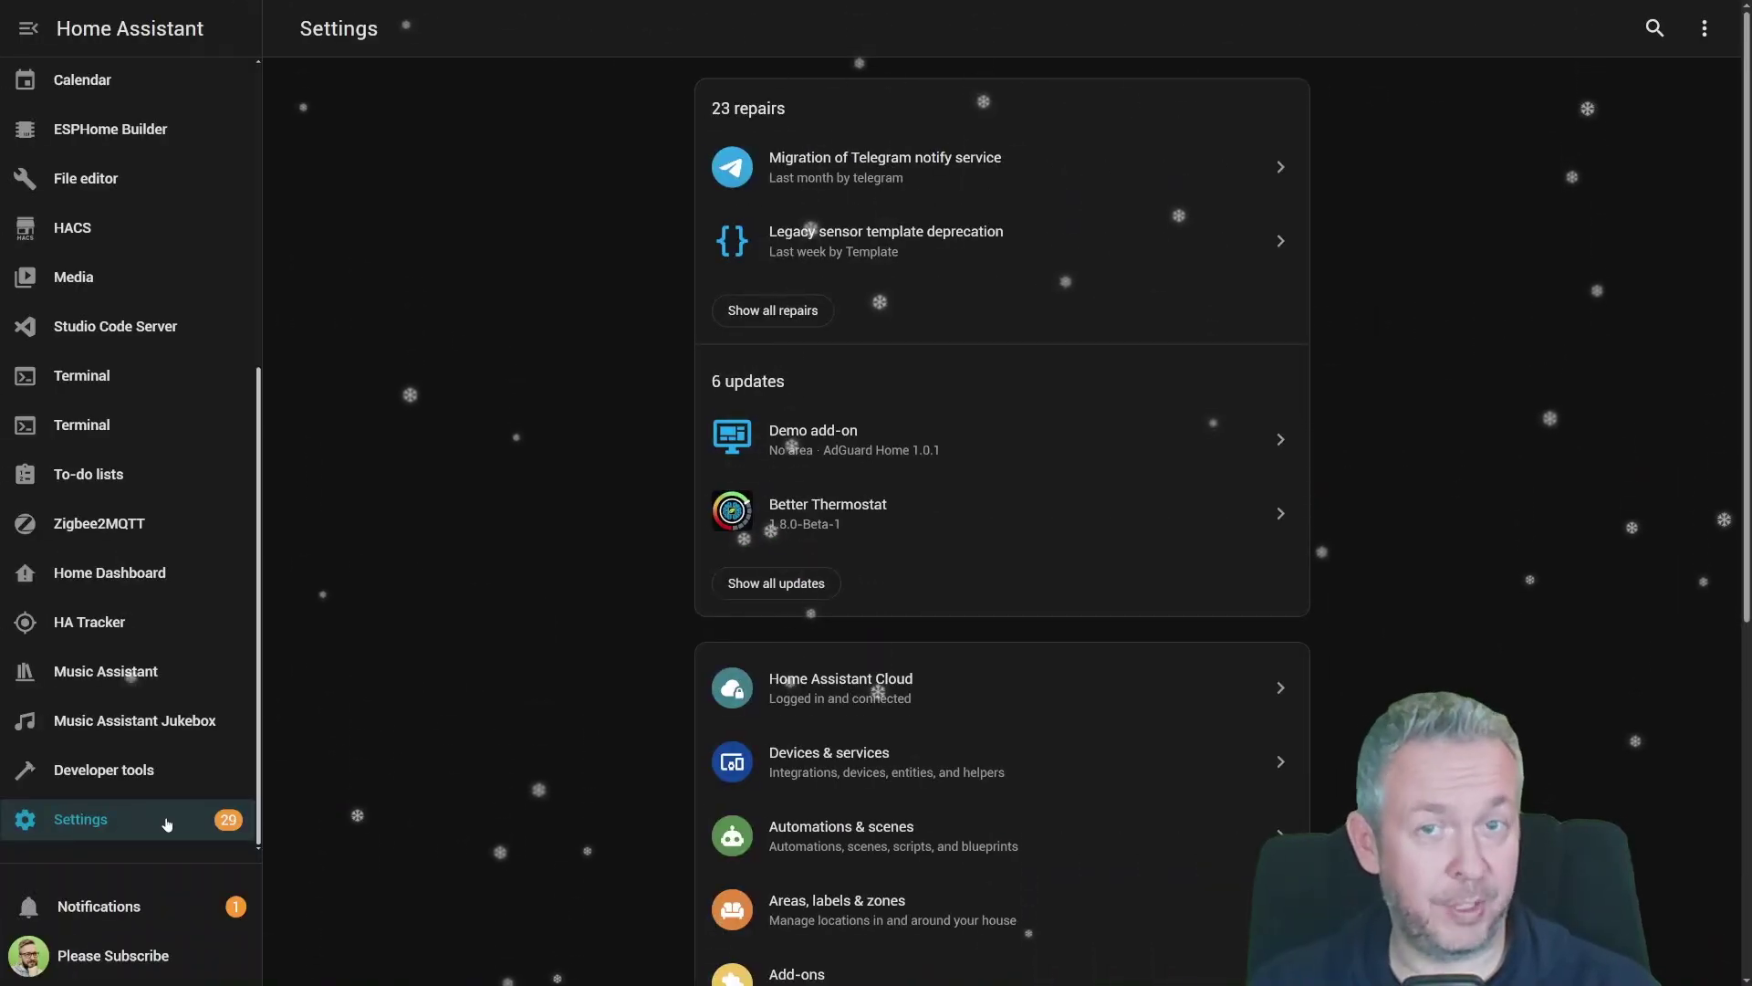
# Go to System > Labs to see preview features like Winter mode and Intuitive triggers
pyautogui.scroll(-6, 1031, 803)
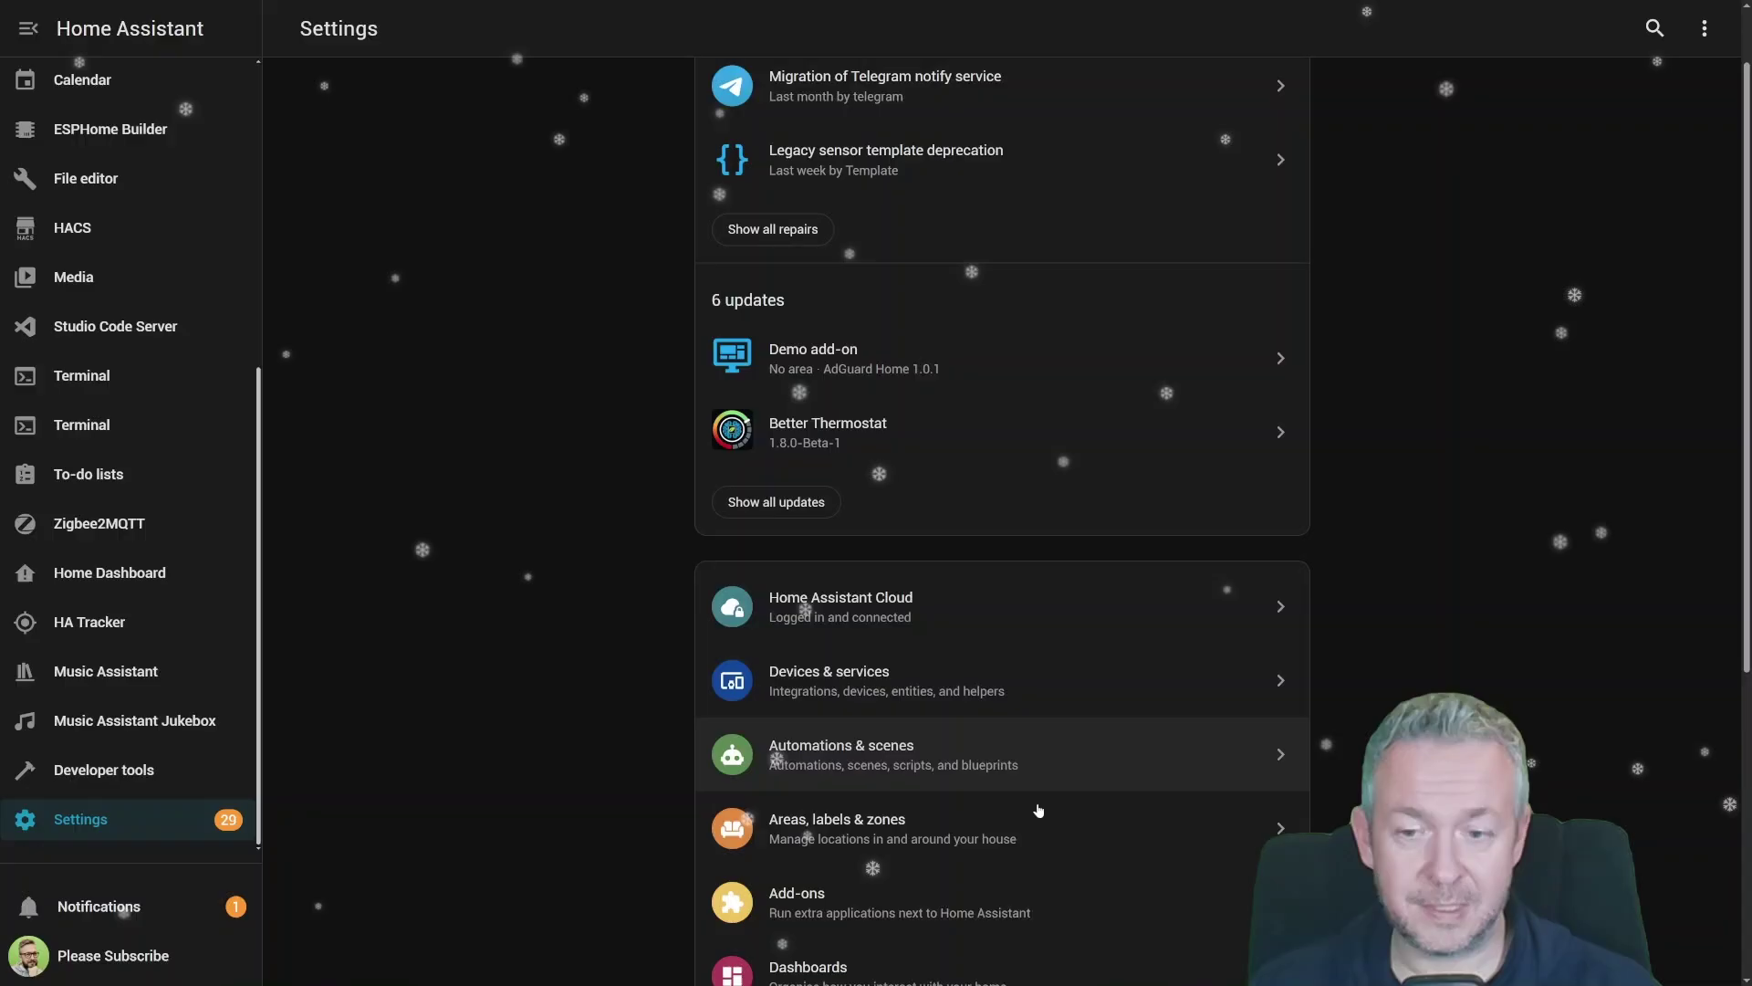
pyautogui.click(901, 786)
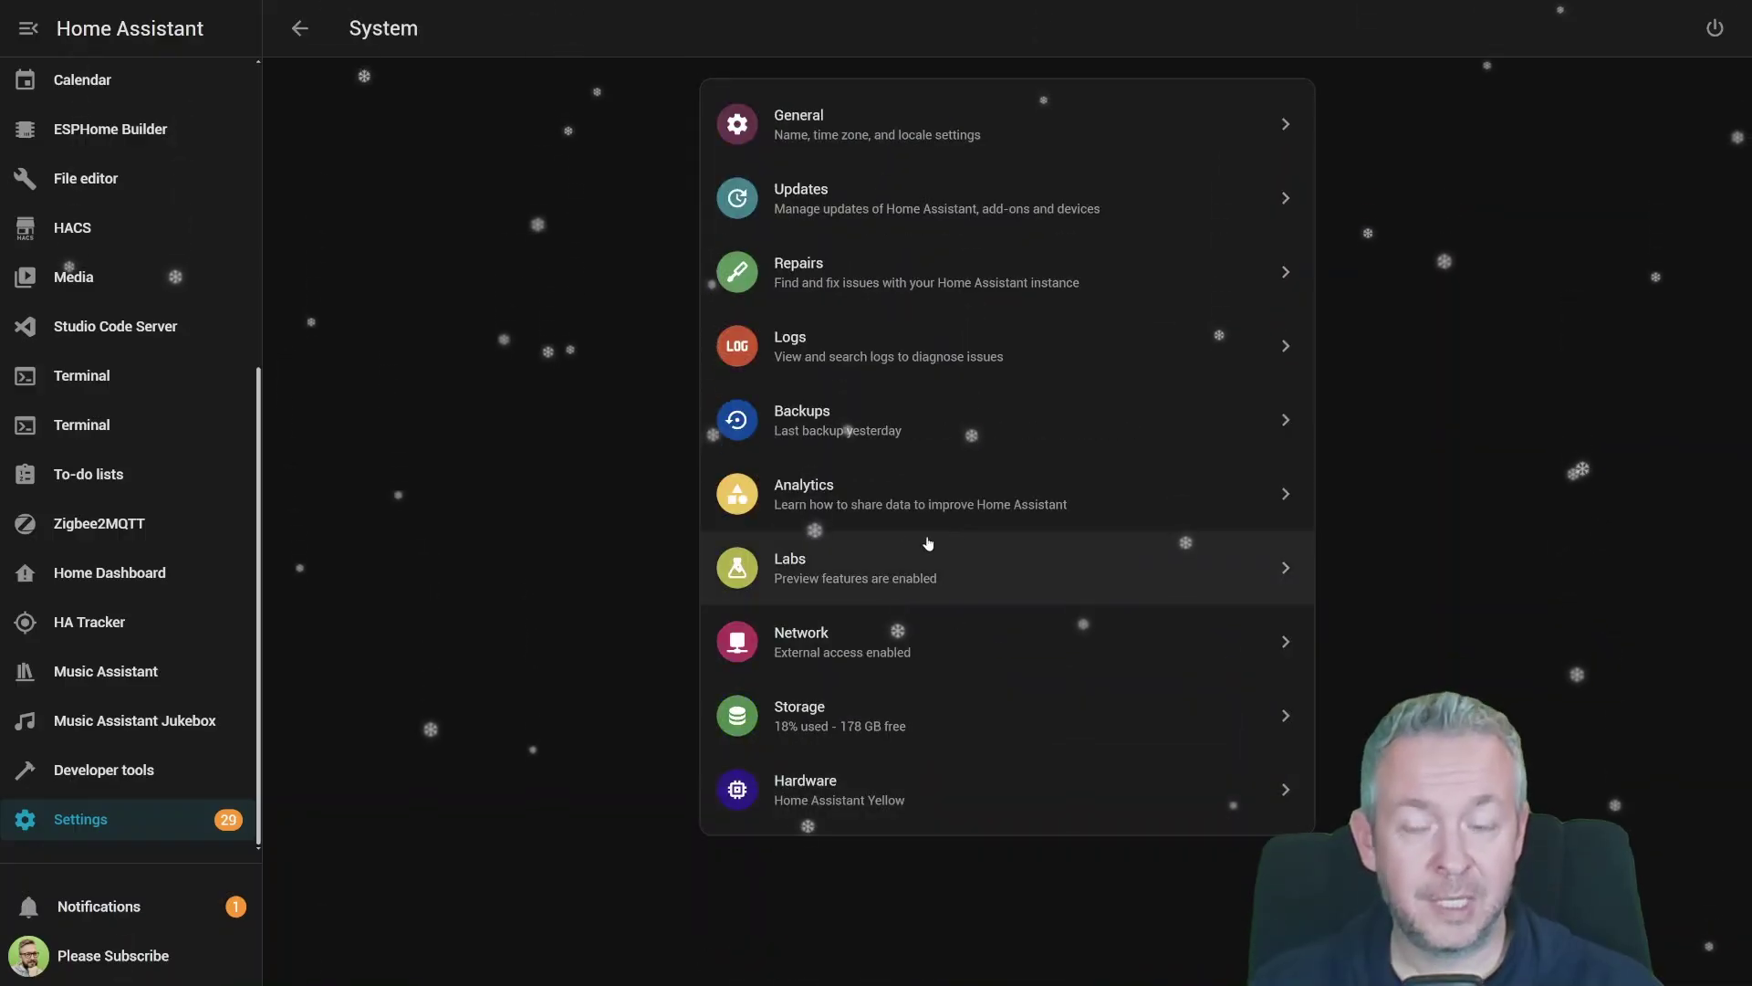
pyautogui.click(816, 565)
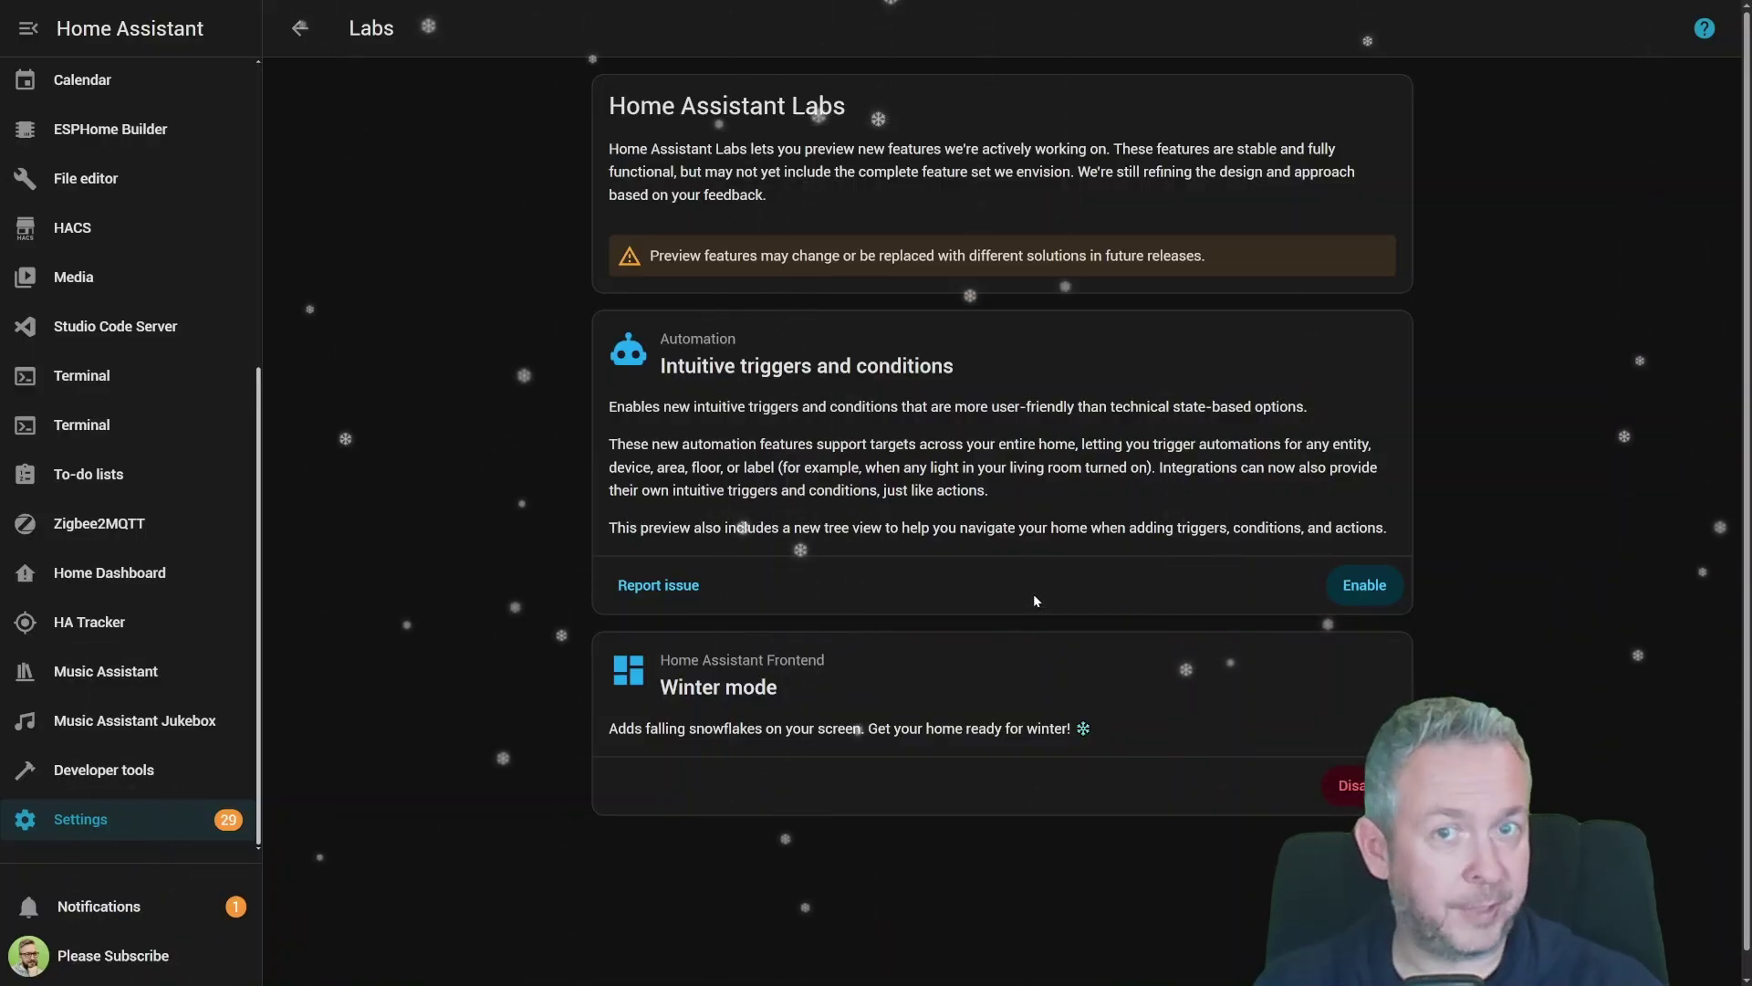
# Enable the Intuitive triggers and conditions preview with the automatic backup switched off
pyautogui.click(1377, 585)
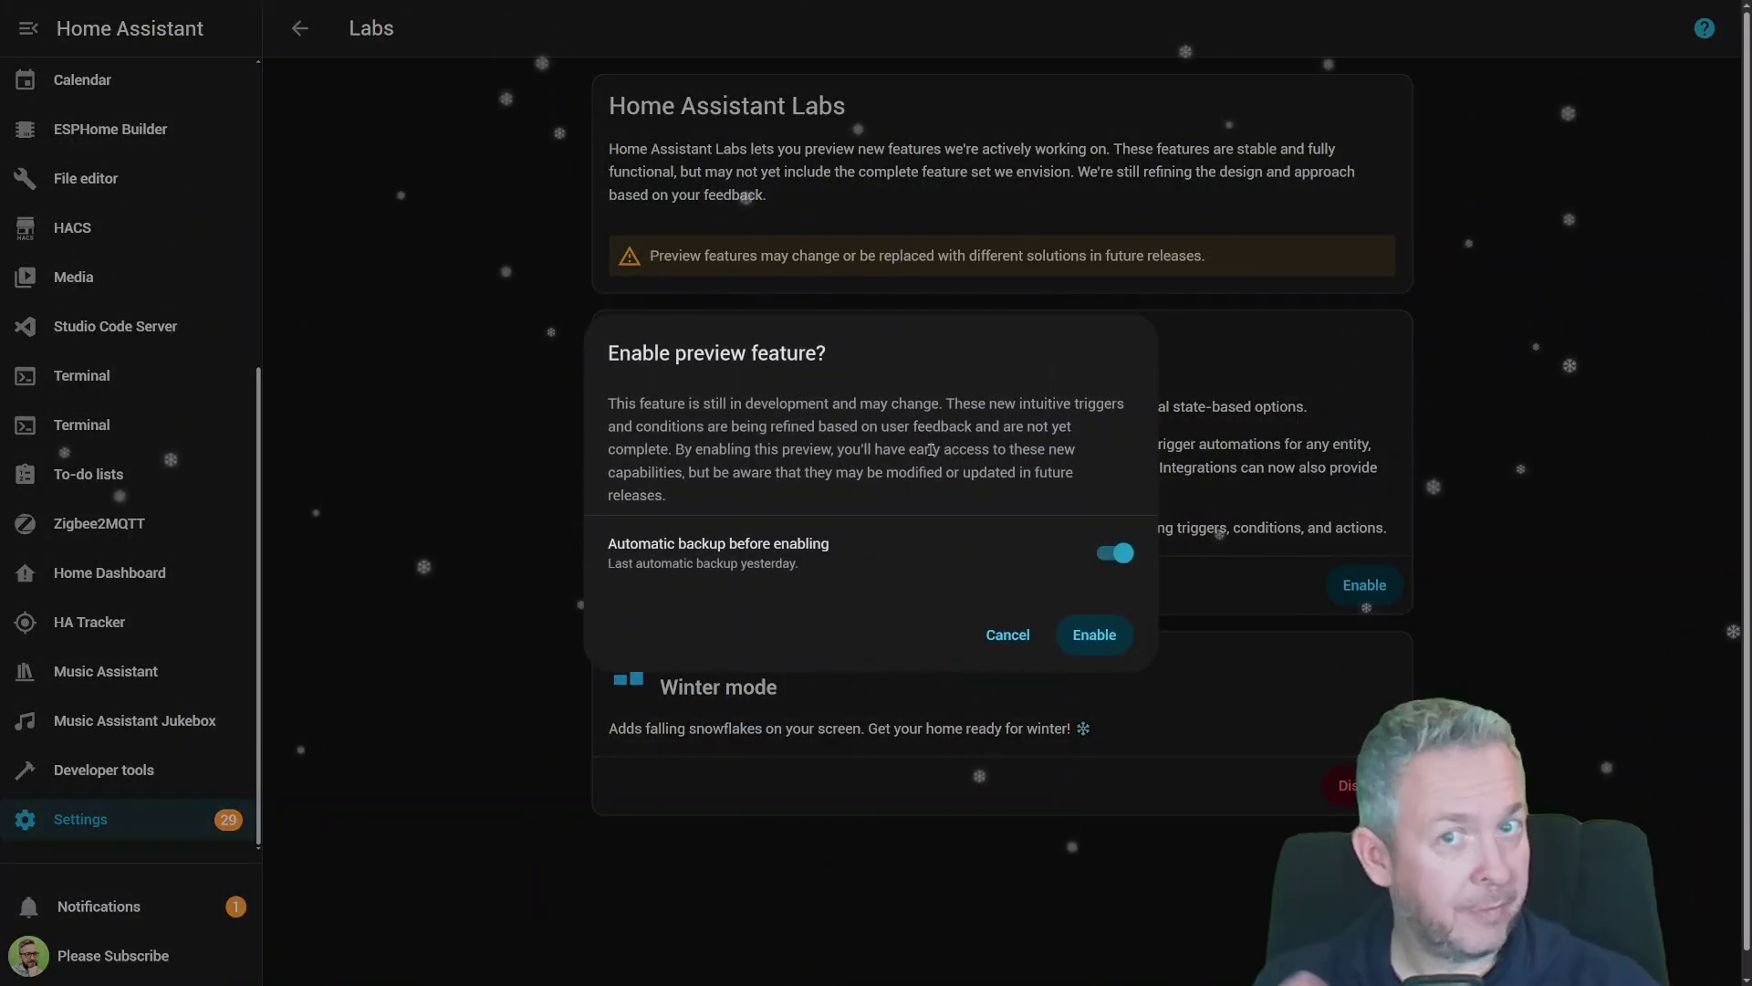
pyautogui.click(1114, 551)
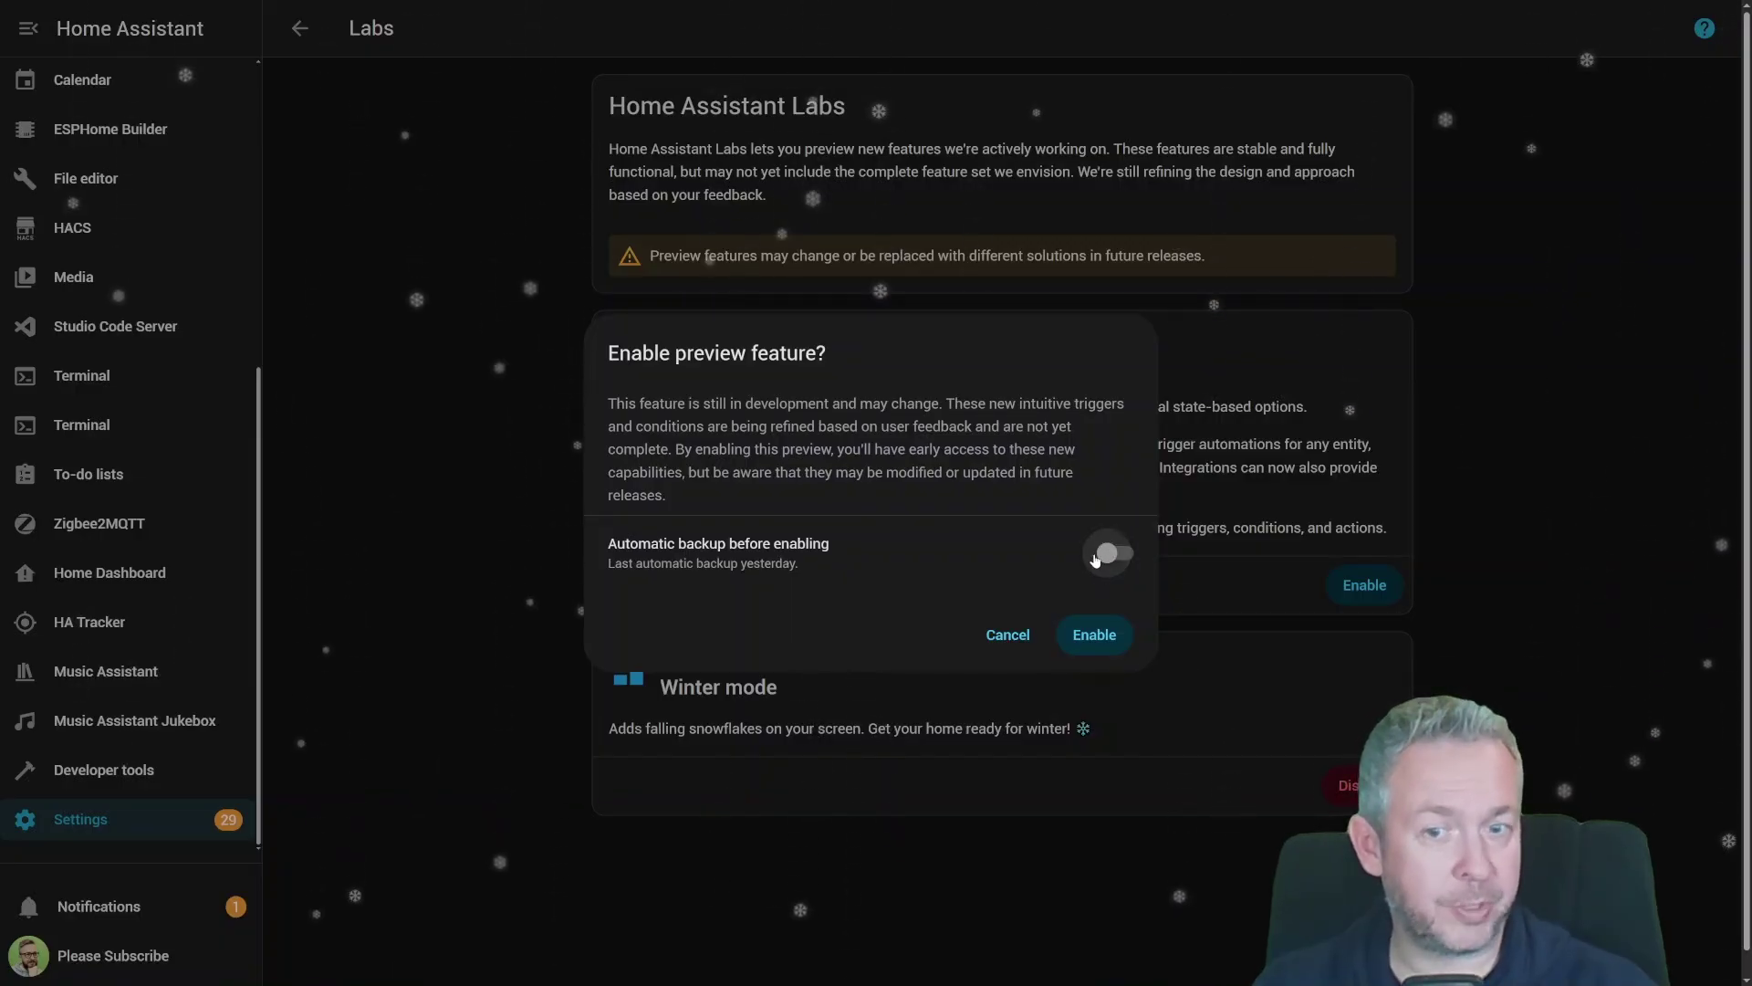
pyautogui.click(1084, 631)
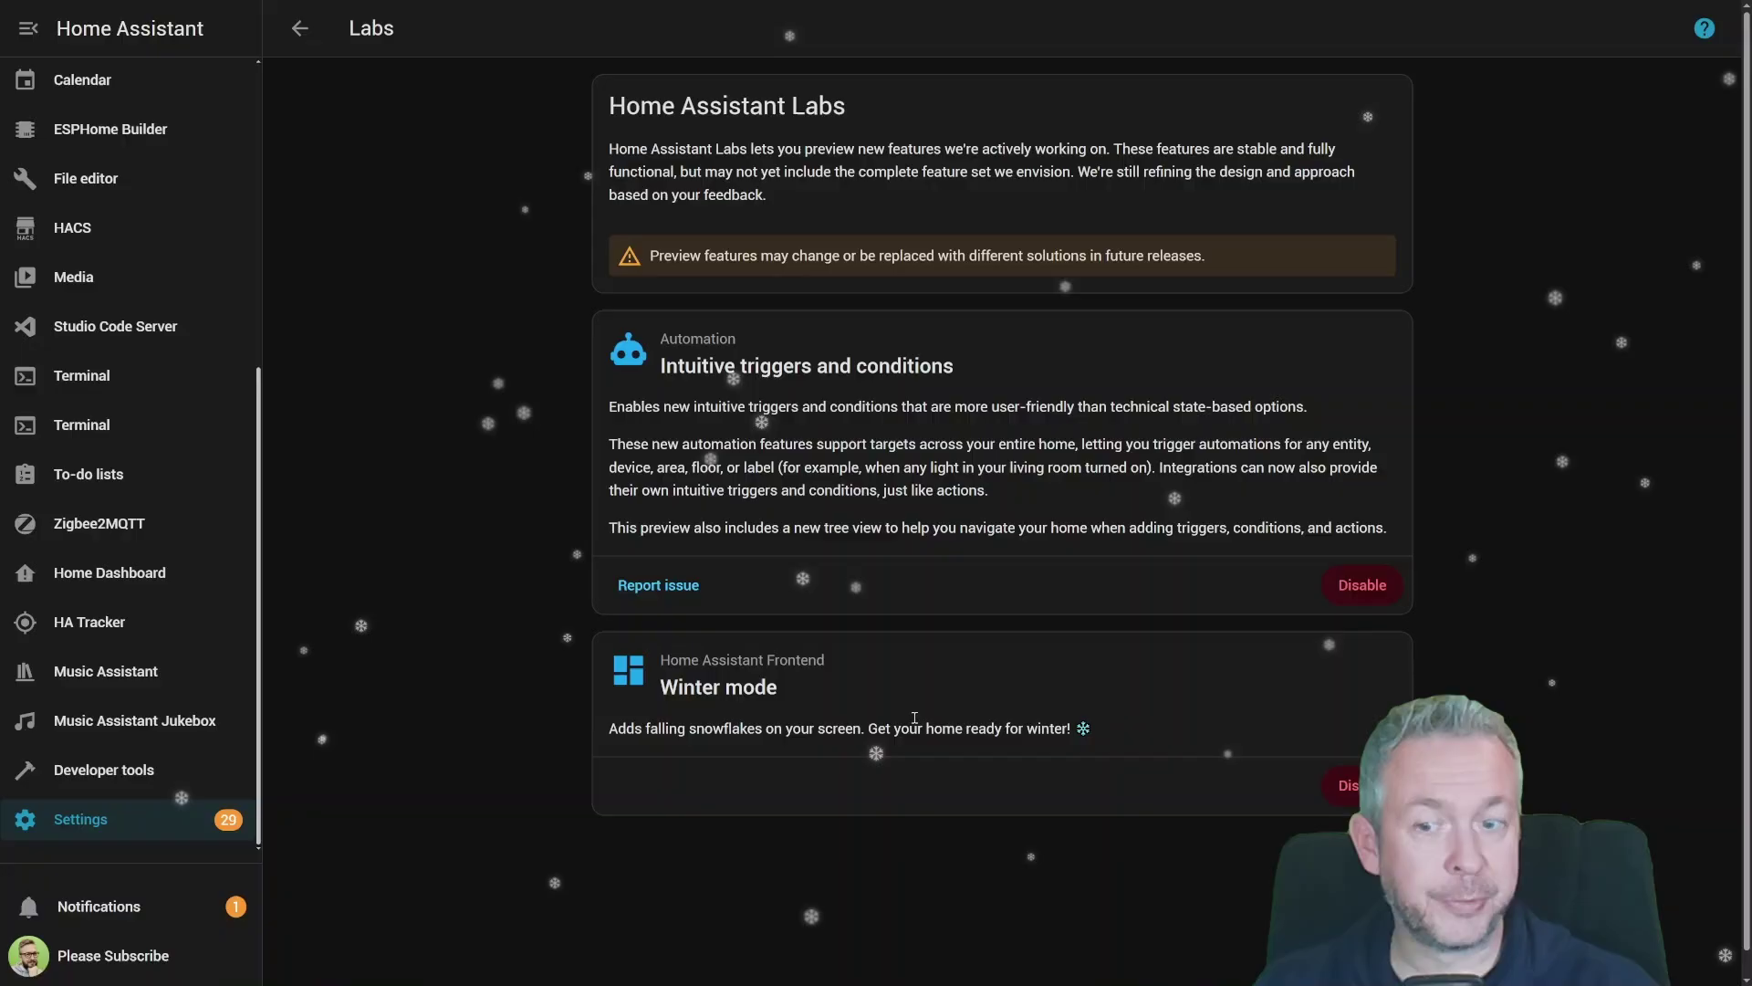
# Turn Winter mode off to stop the snowflakes, then switch it back on again
pyautogui.click(1341, 782)
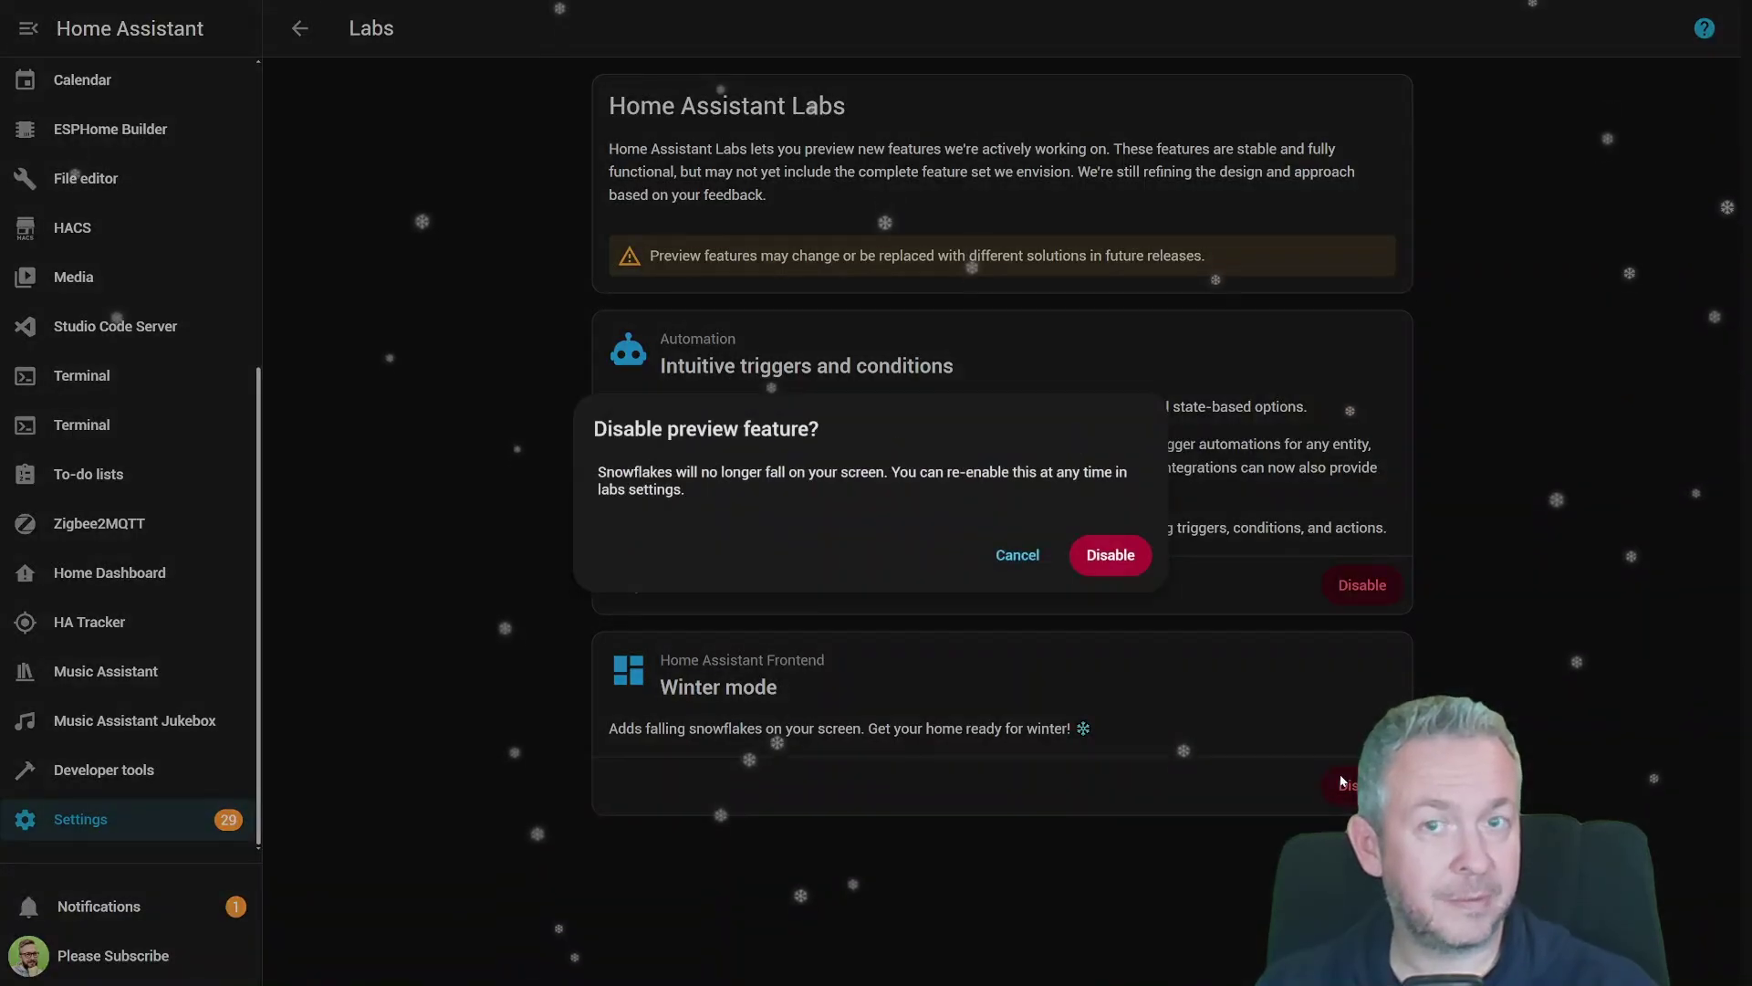
pyautogui.click(1121, 562)
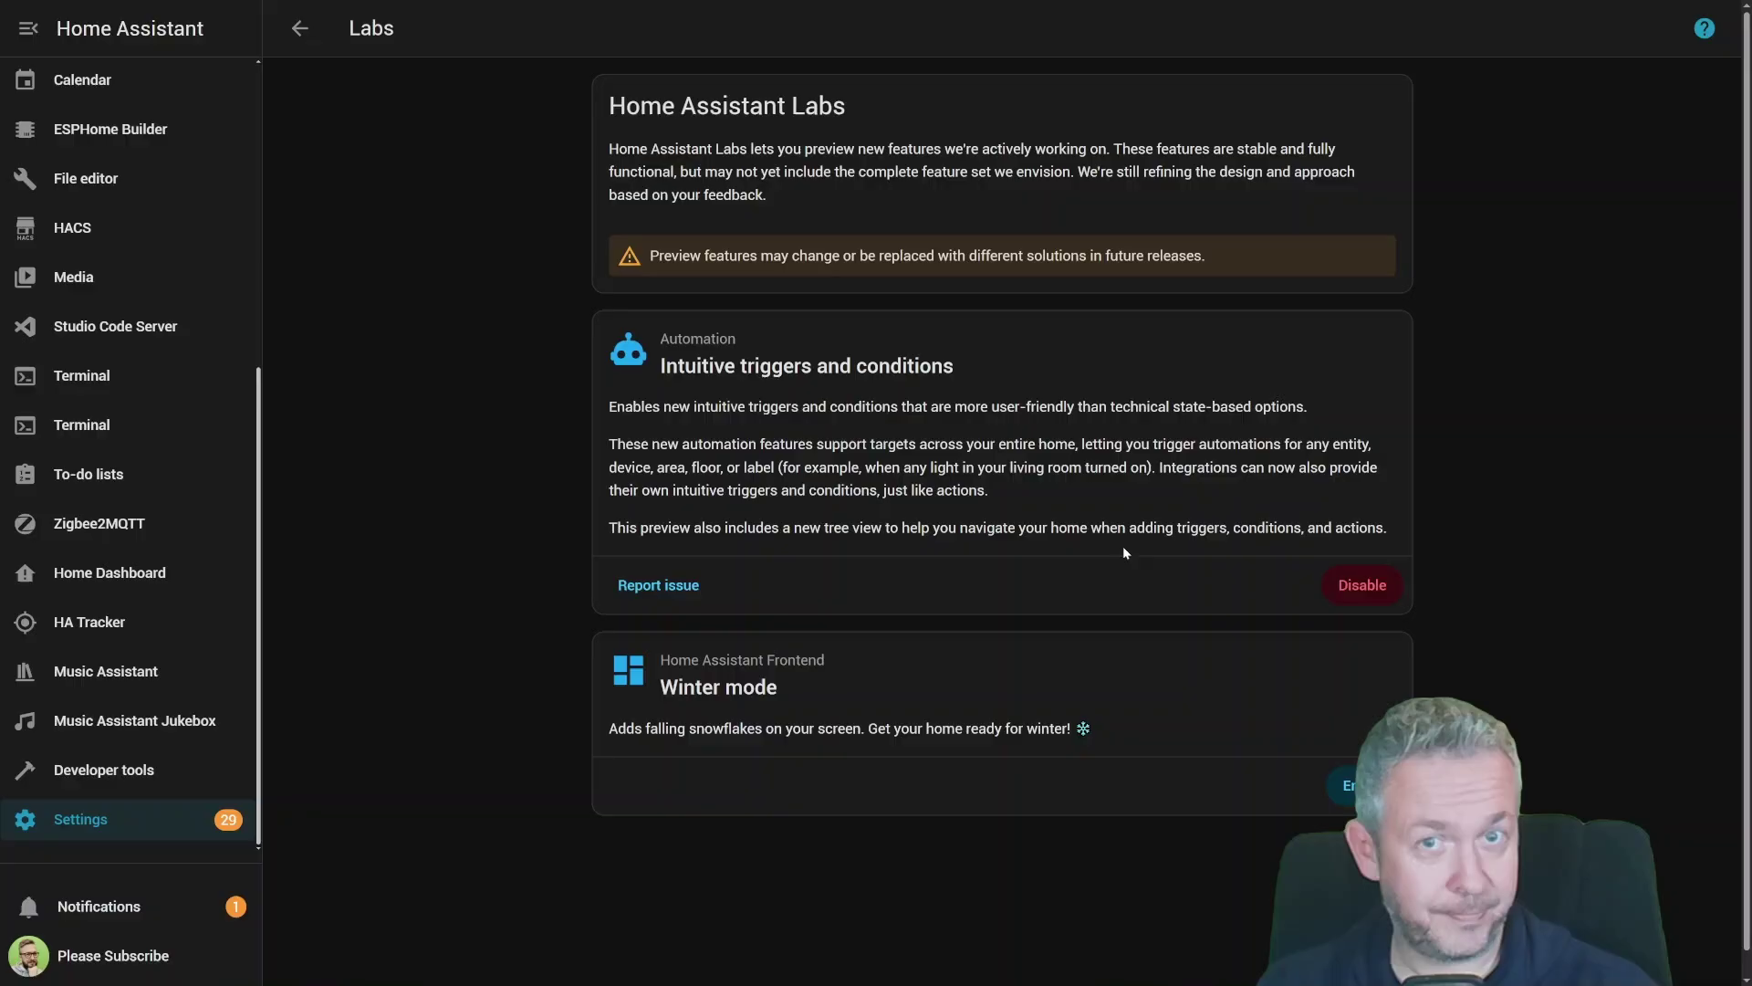
pyautogui.click(1358, 785)
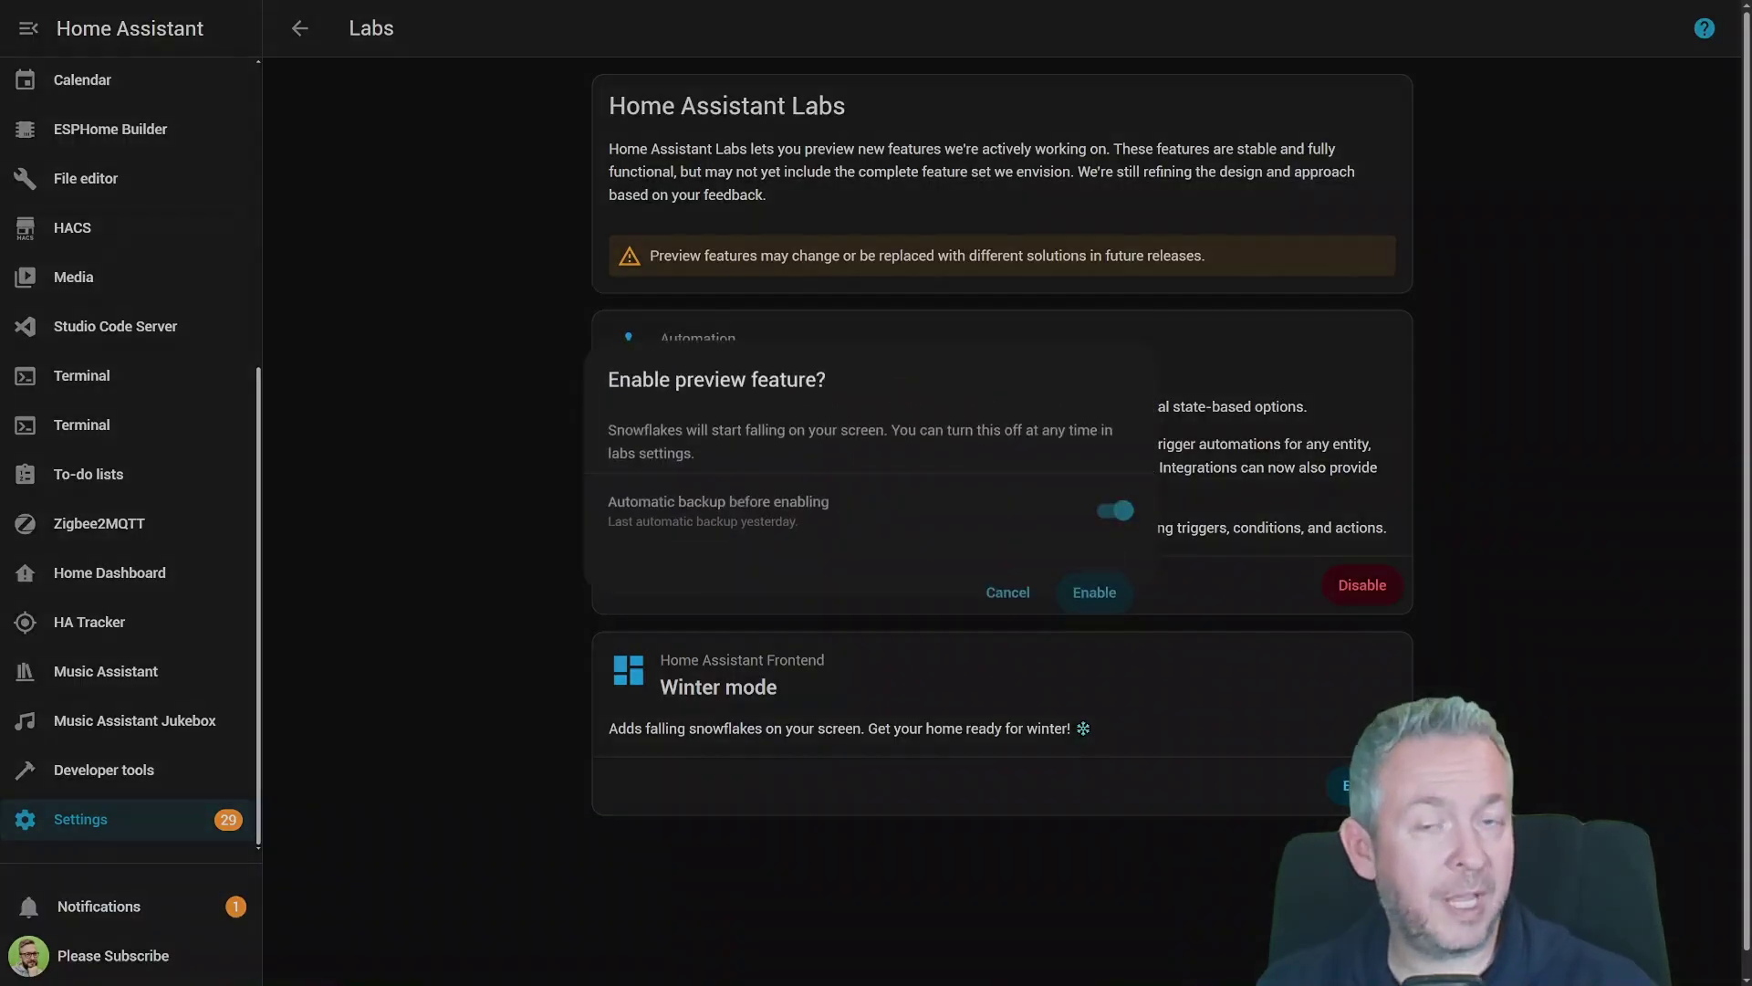
pyautogui.click(1102, 617)
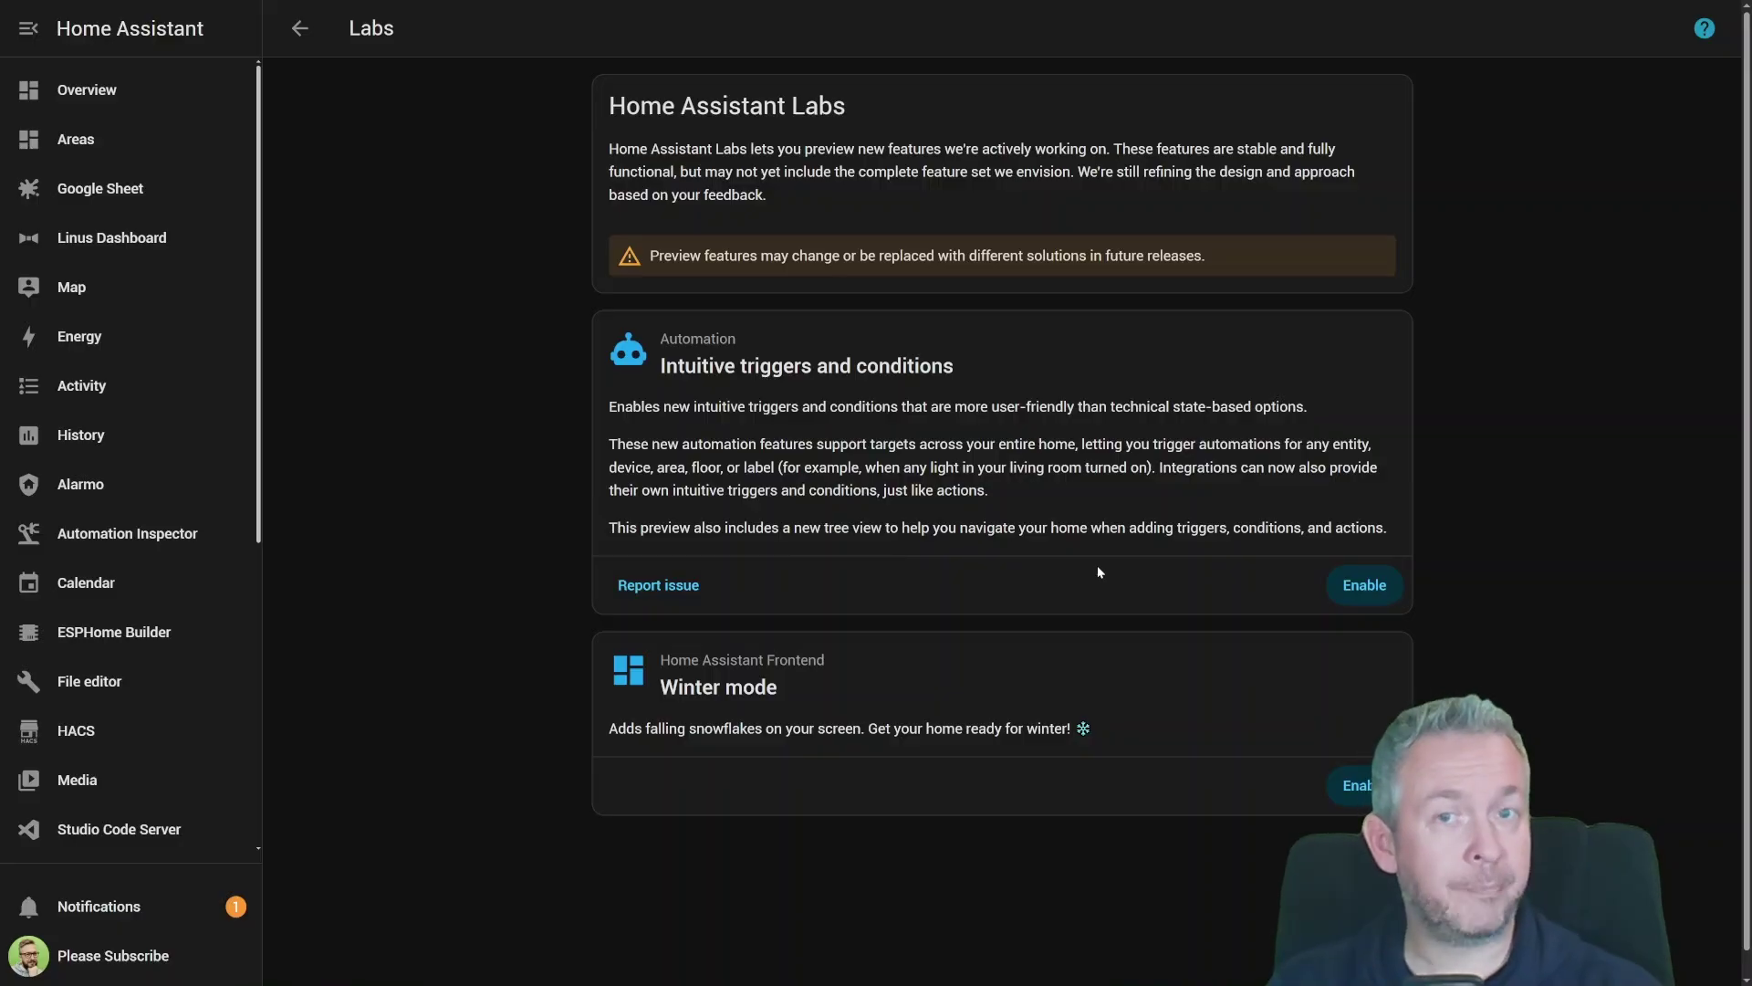
# Create a new blank automation from Settings > Automations & scenes
pyautogui.scroll(-5, 68, 801)
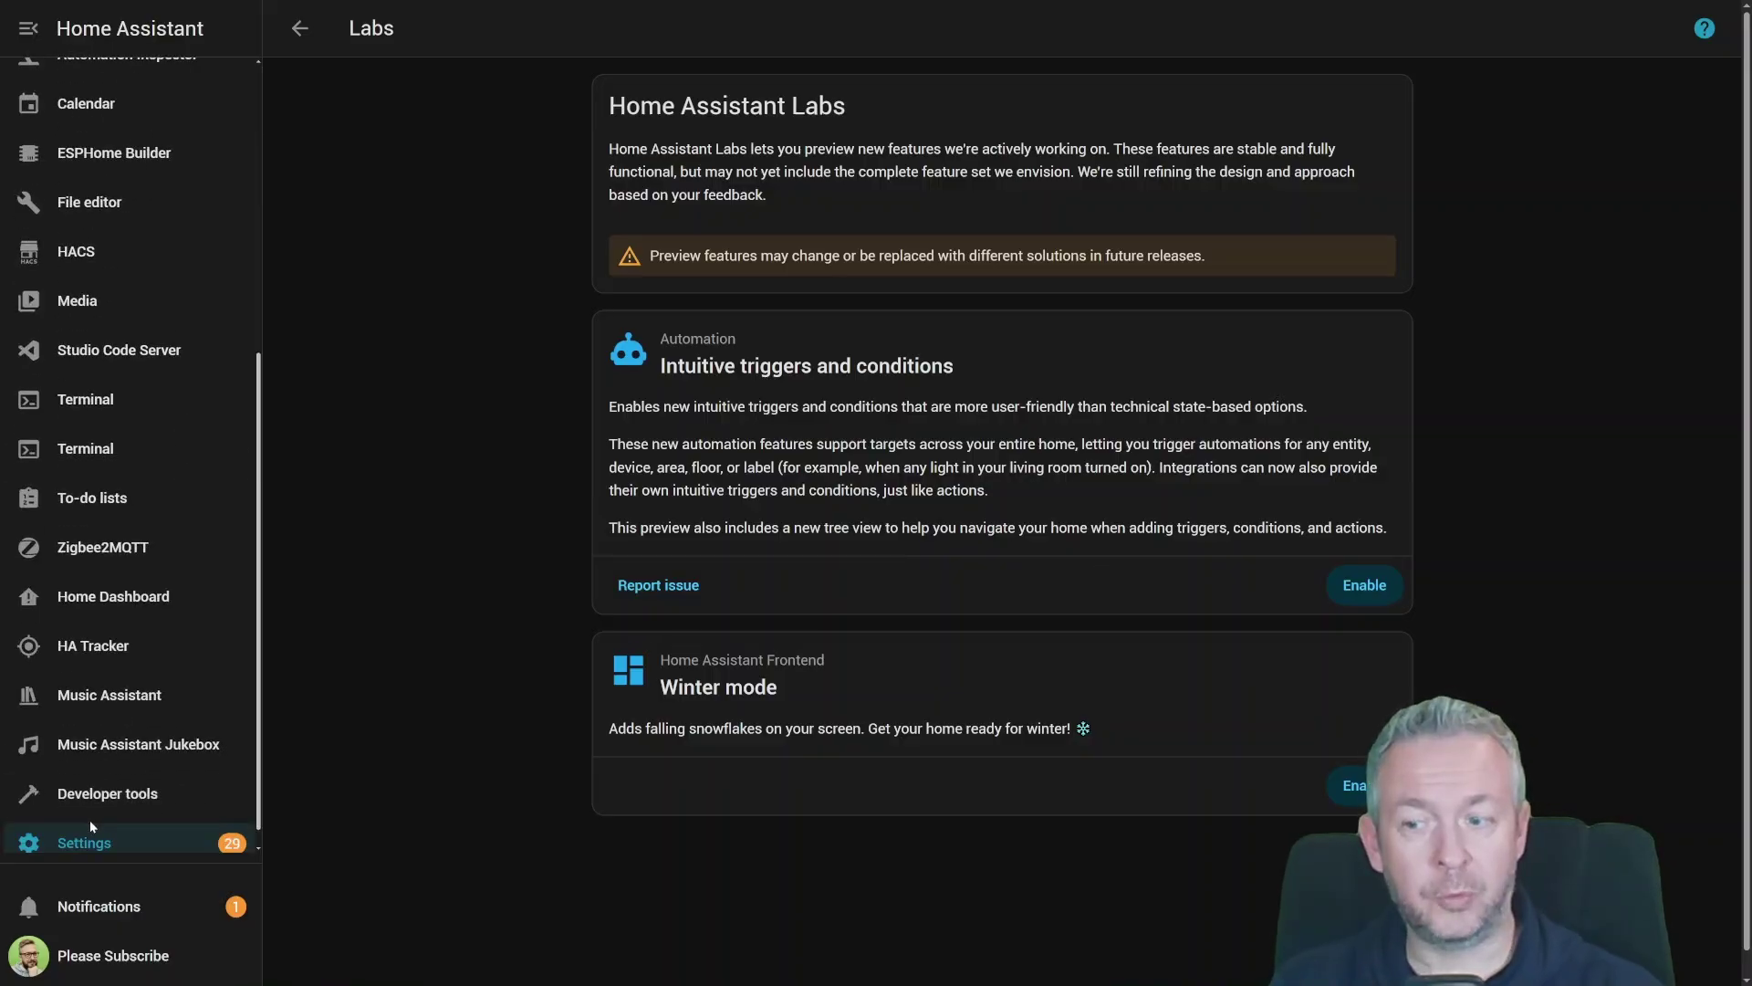
pyautogui.click(89, 837)
pyautogui.click(849, 826)
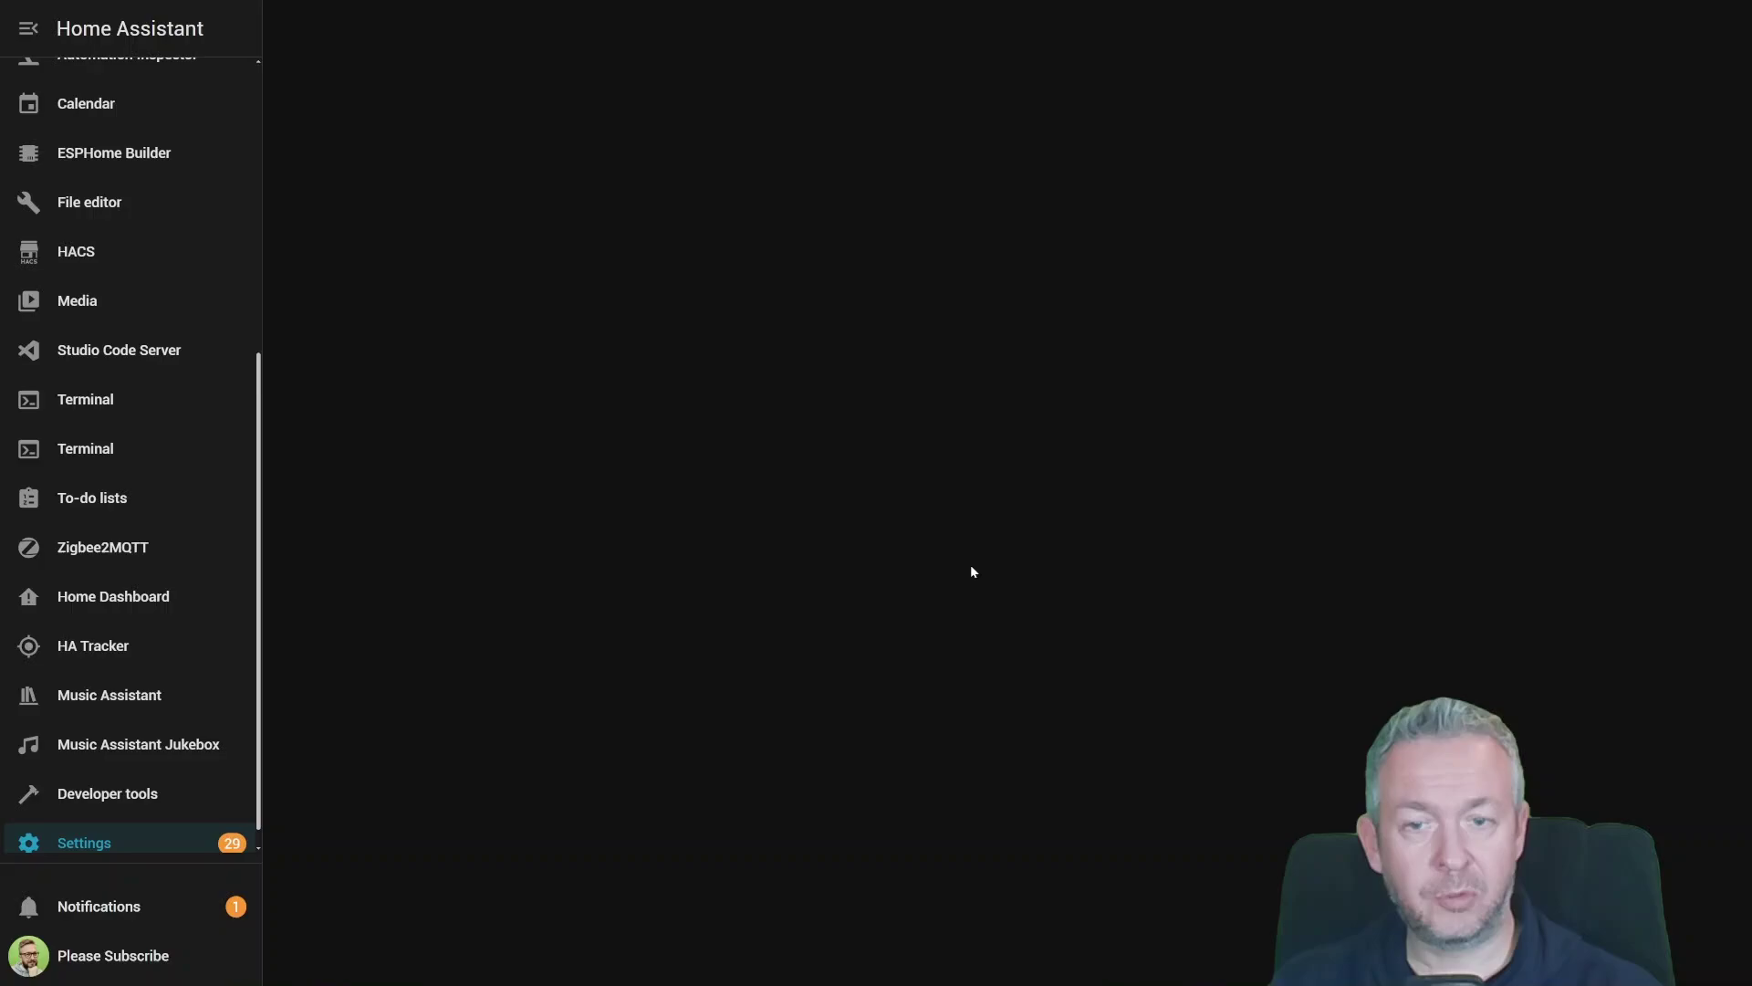
pyautogui.click(1643, 945)
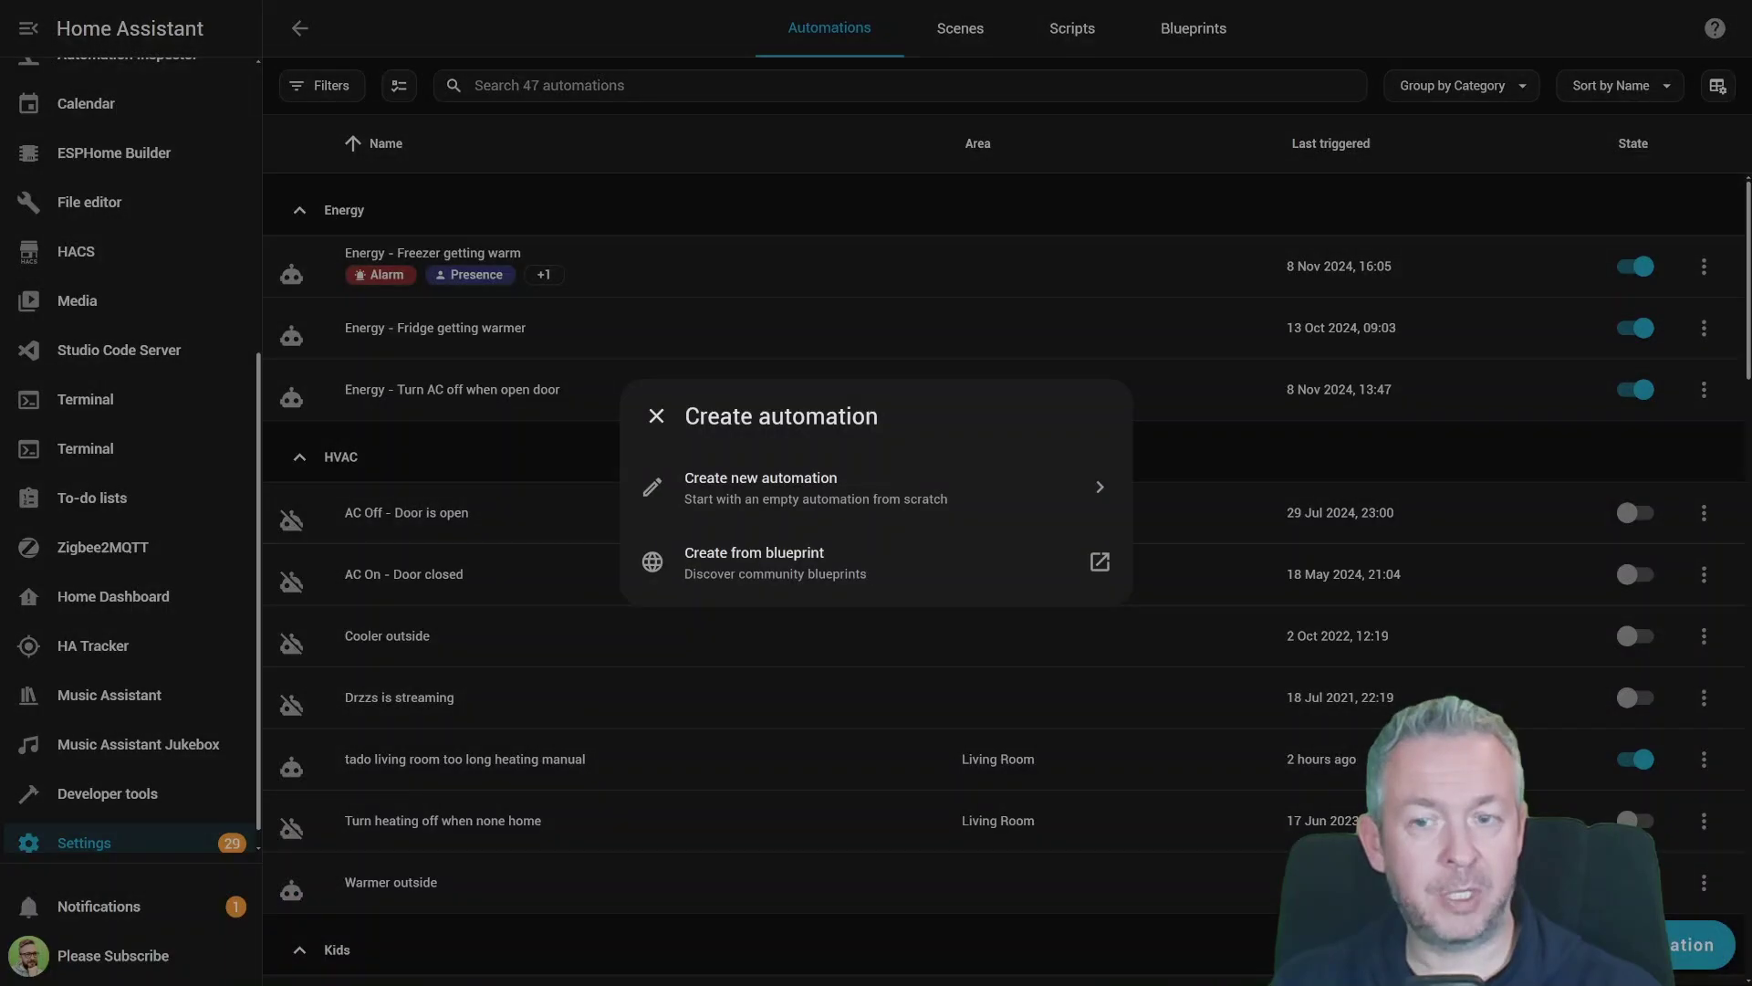
pyautogui.click(900, 290)
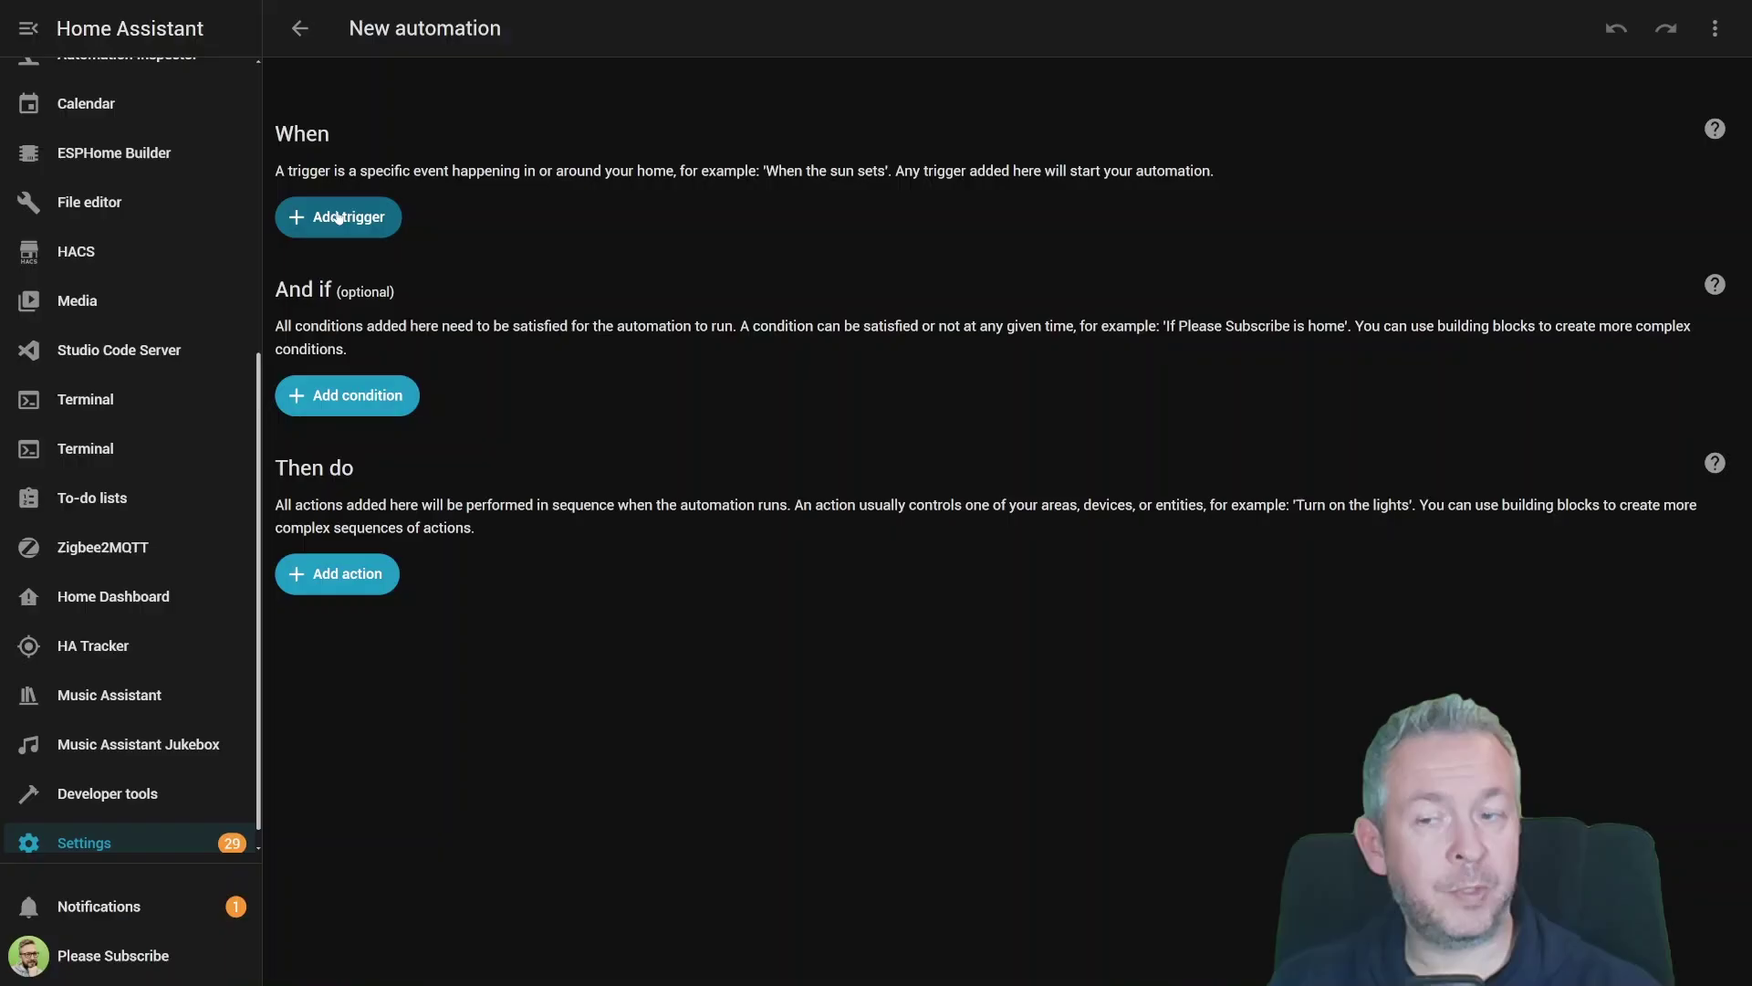
# Browse the trigger, condition and action lists, including their building blocks like Choose and If-then
pyautogui.click(338, 217)
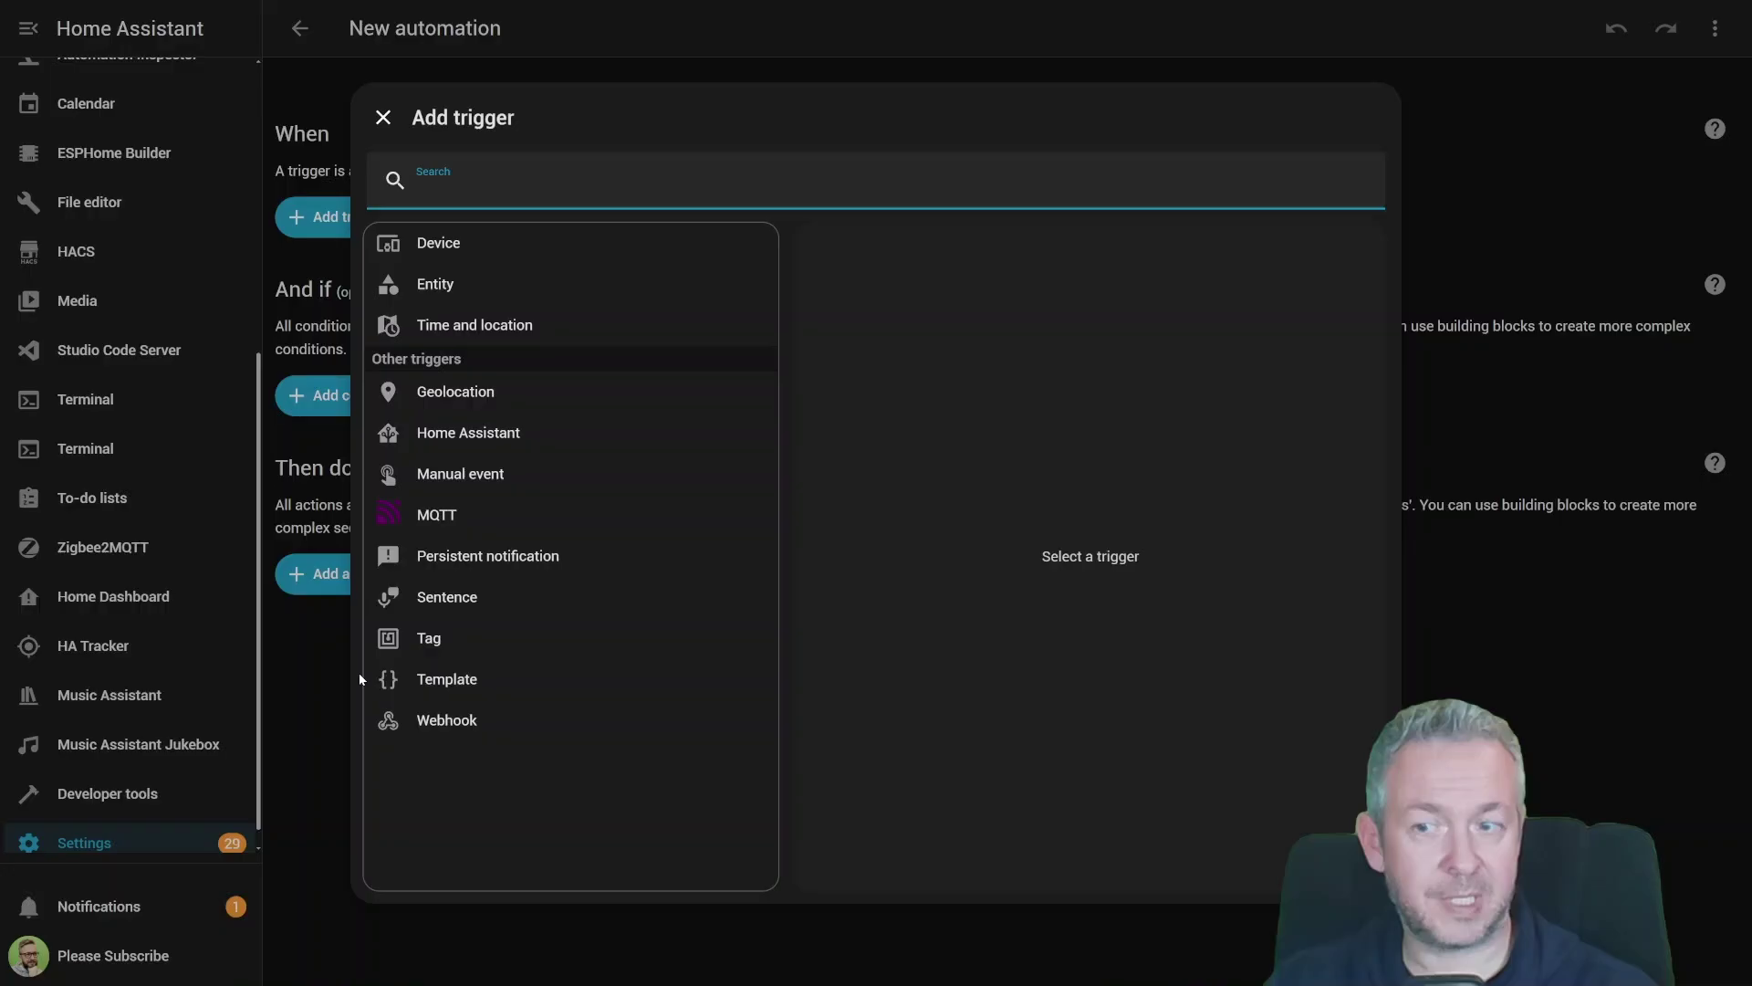
pyautogui.click(306, 699)
pyautogui.click(350, 399)
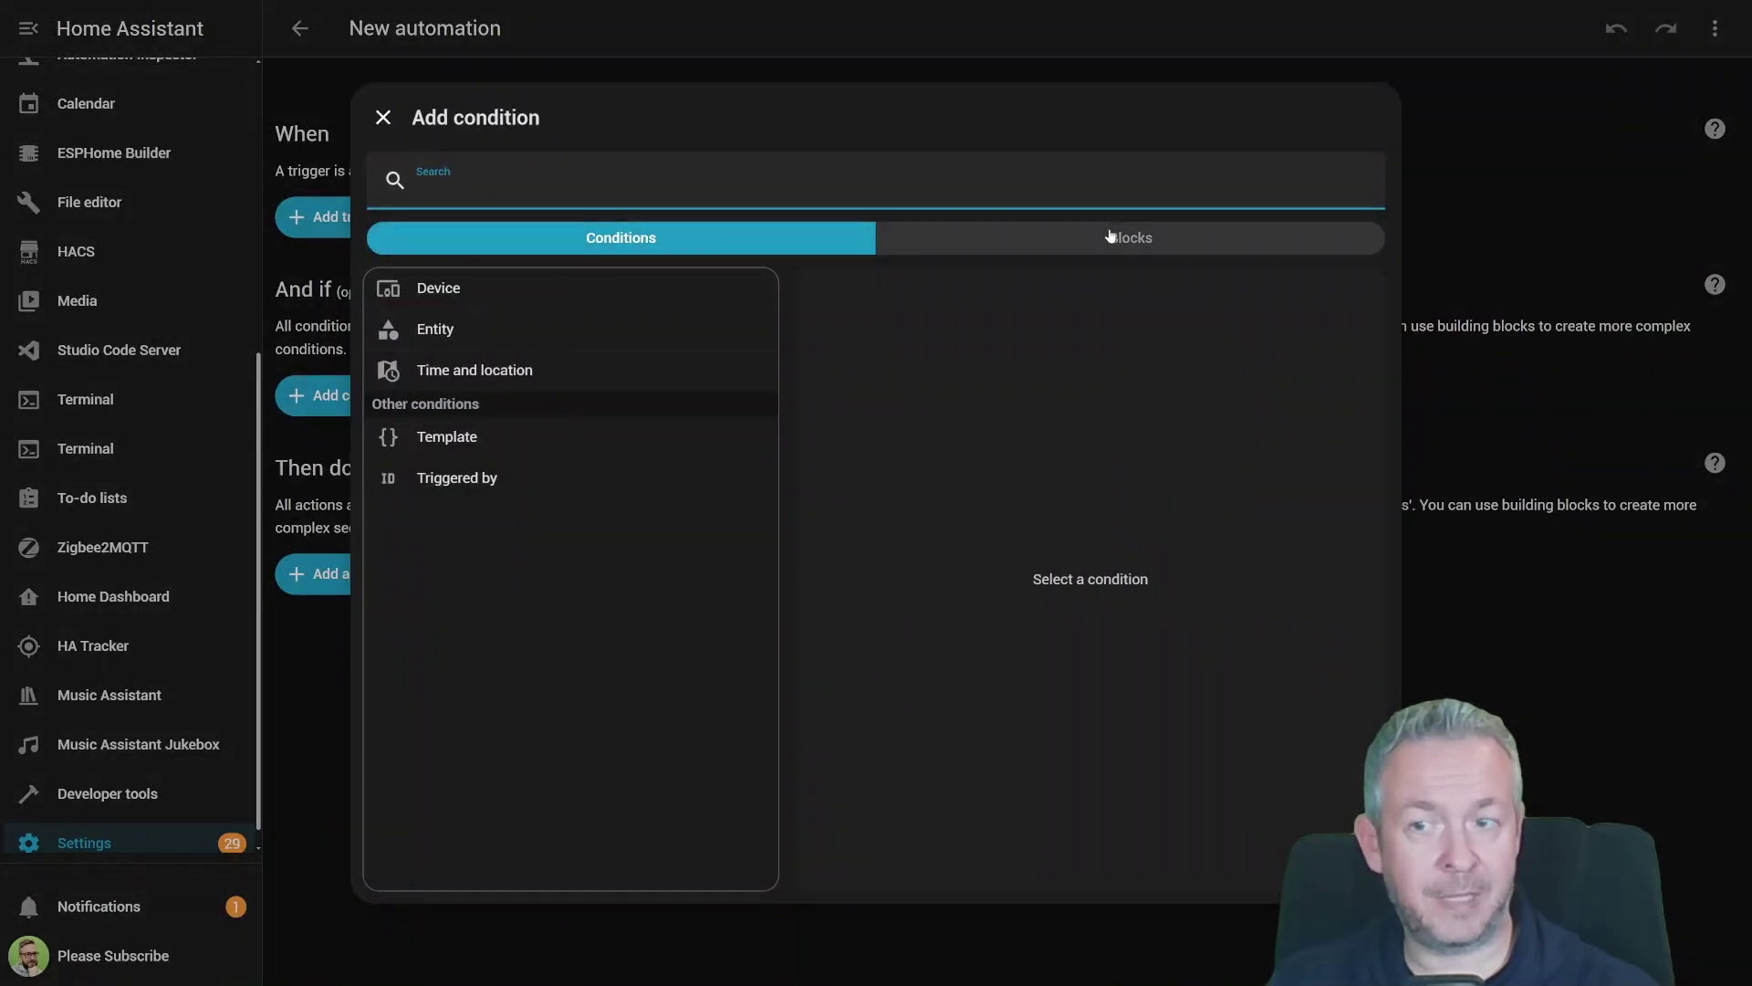
pyautogui.click(899, 239)
pyautogui.click(680, 241)
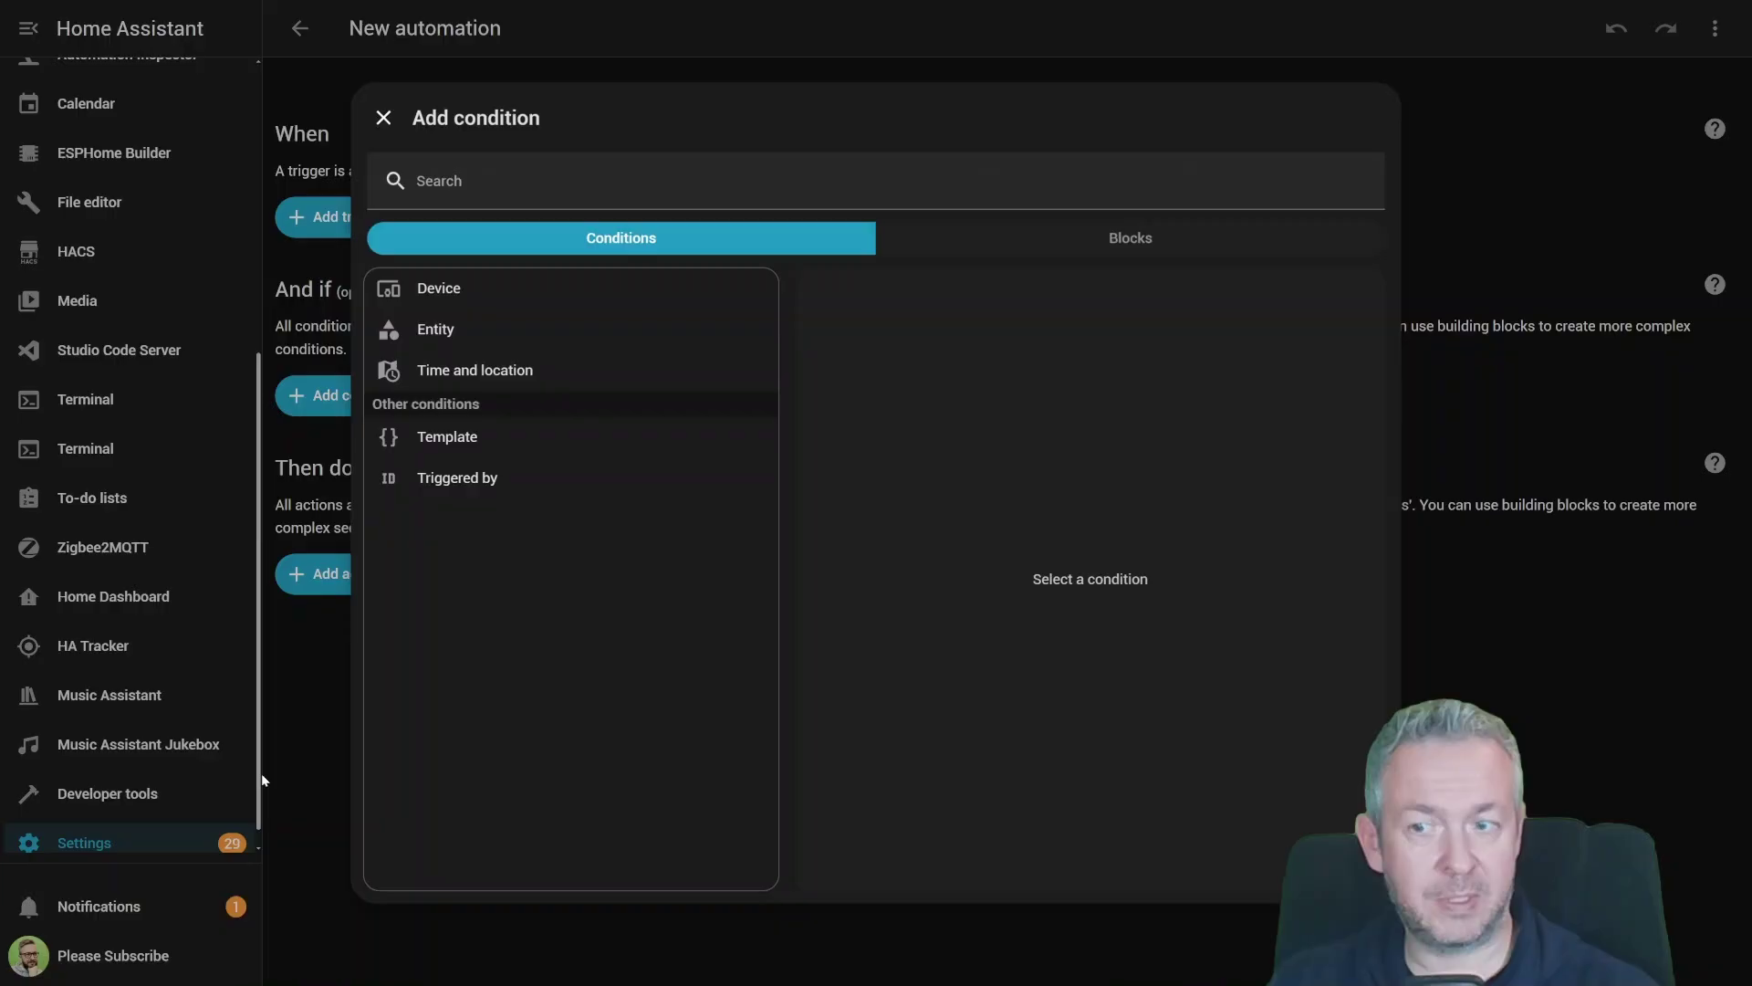
pyautogui.click(325, 580)
pyautogui.click(325, 581)
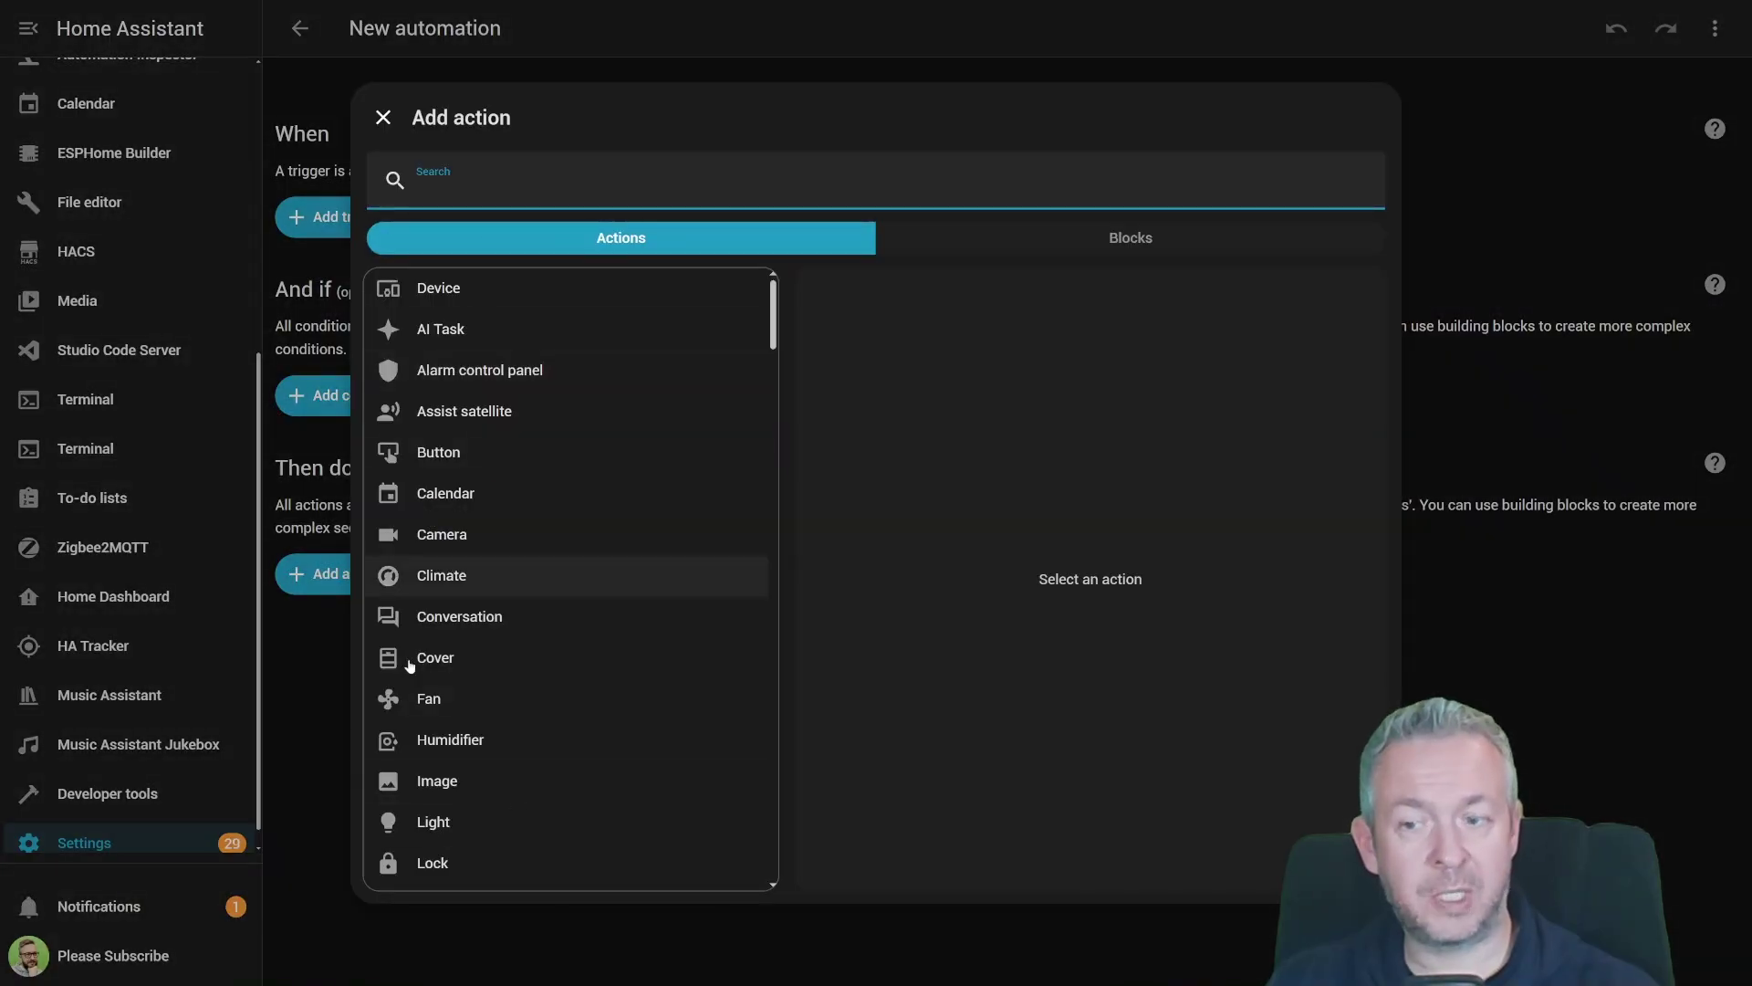
pyautogui.click(1043, 228)
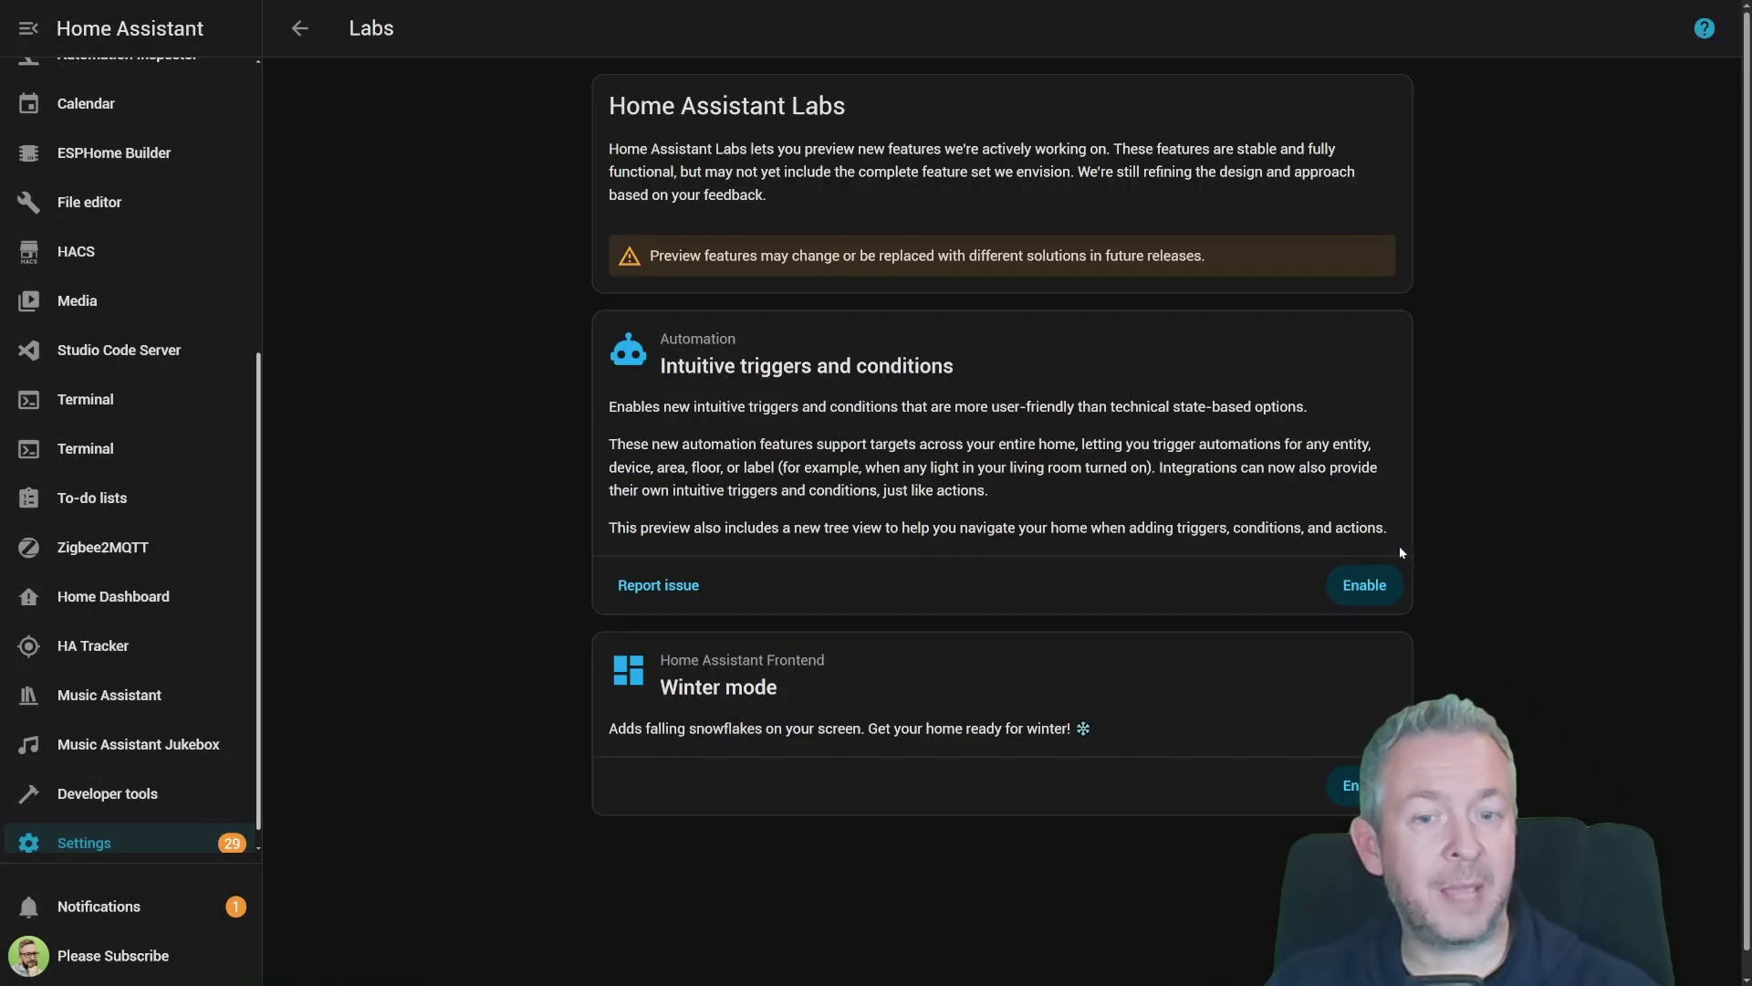
# Enable the Intuitive triggers and conditions preview and start a new blank automation
pyautogui.click(1364, 585)
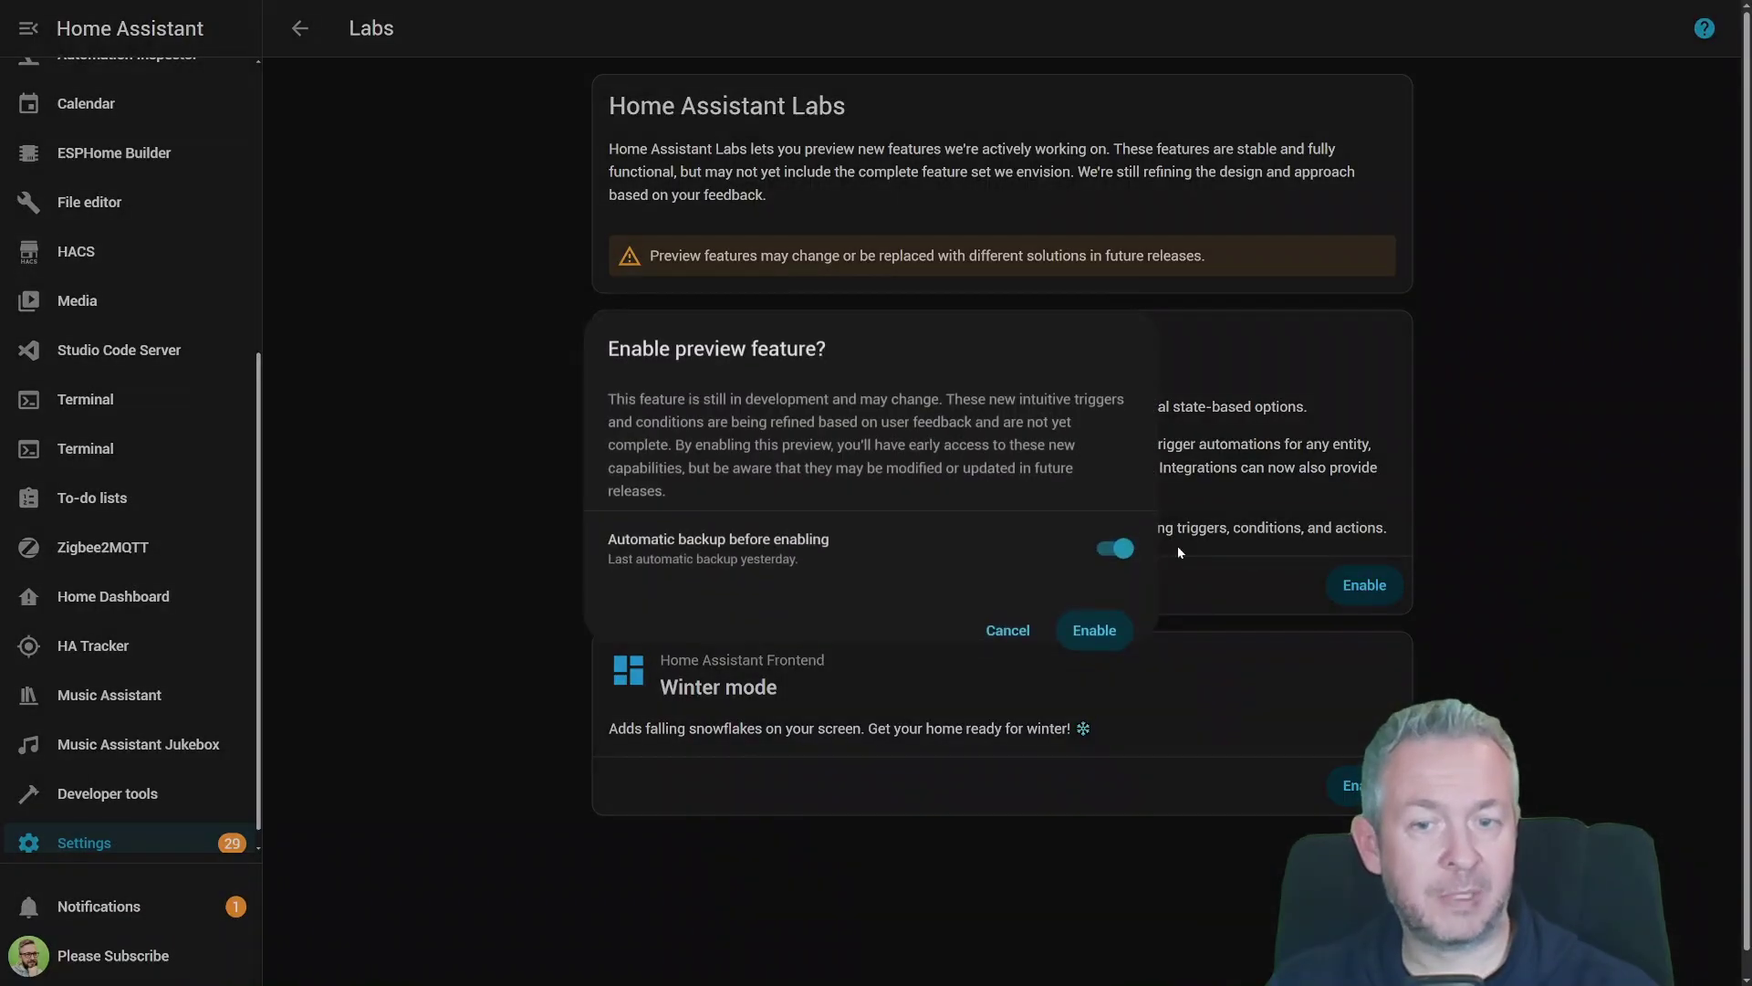
pyautogui.click(1094, 639)
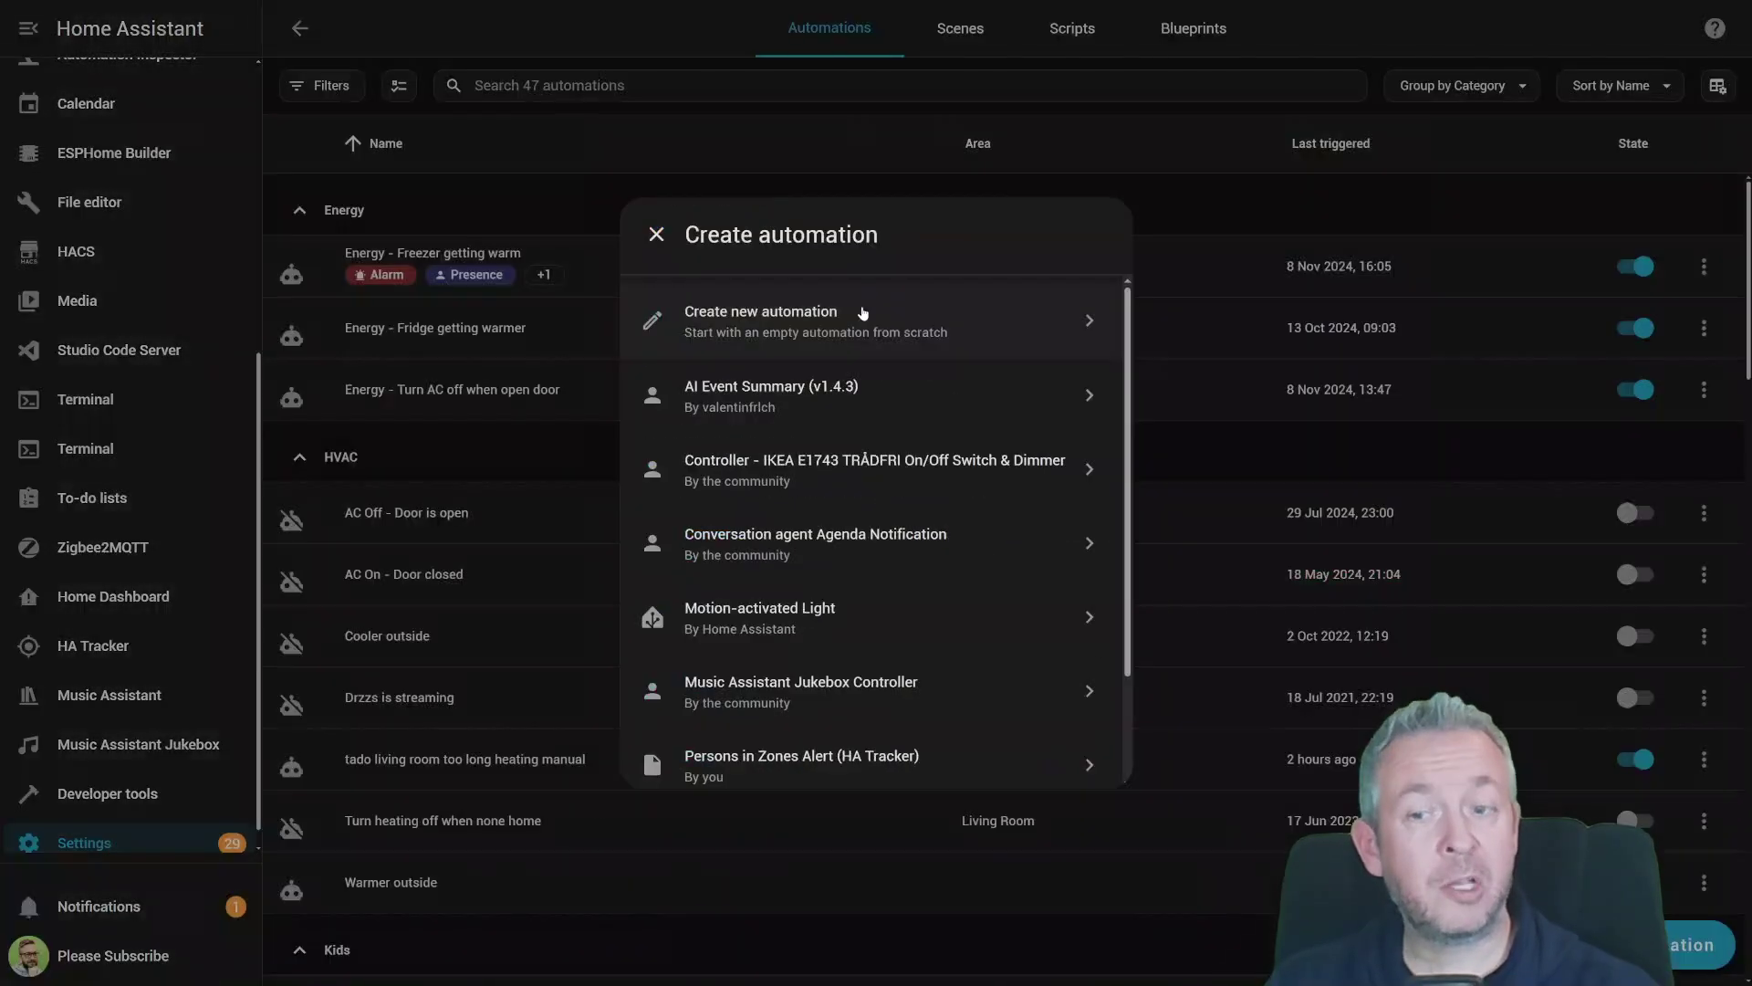
pyautogui.click(864, 315)
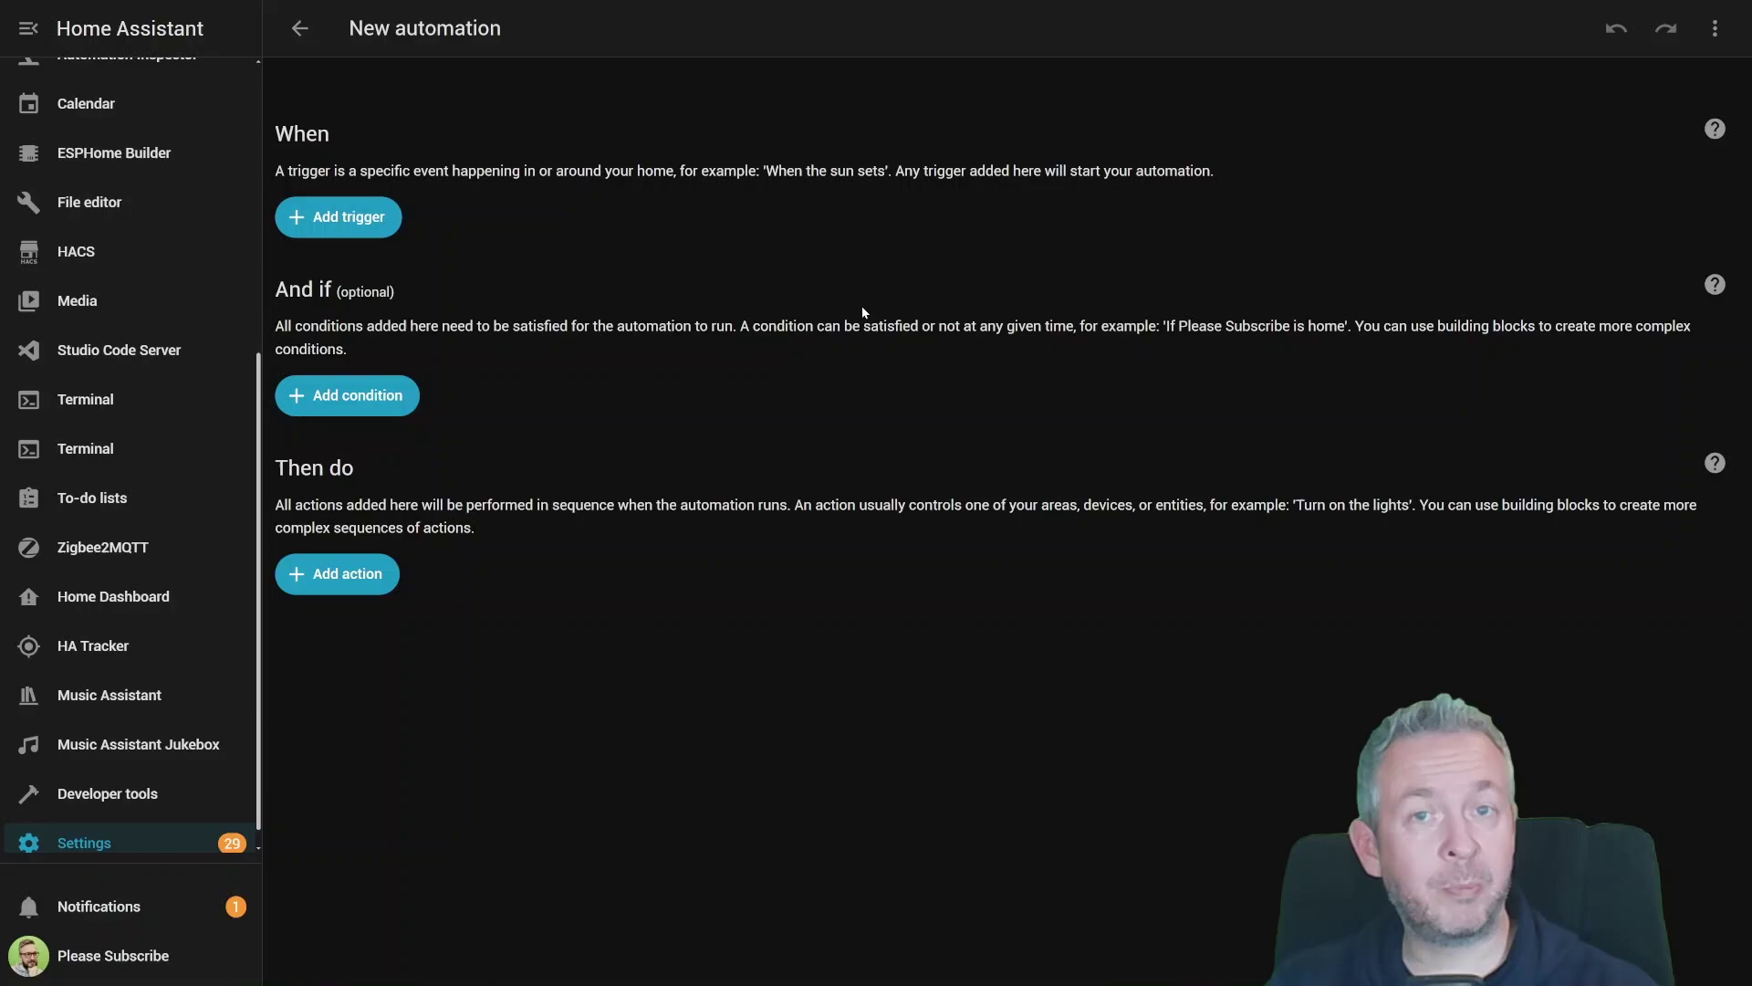
# Via Targets, add a 'light turned off' trigger for Elgato Key Light Air Left in the Loft
pyautogui.click(320, 225)
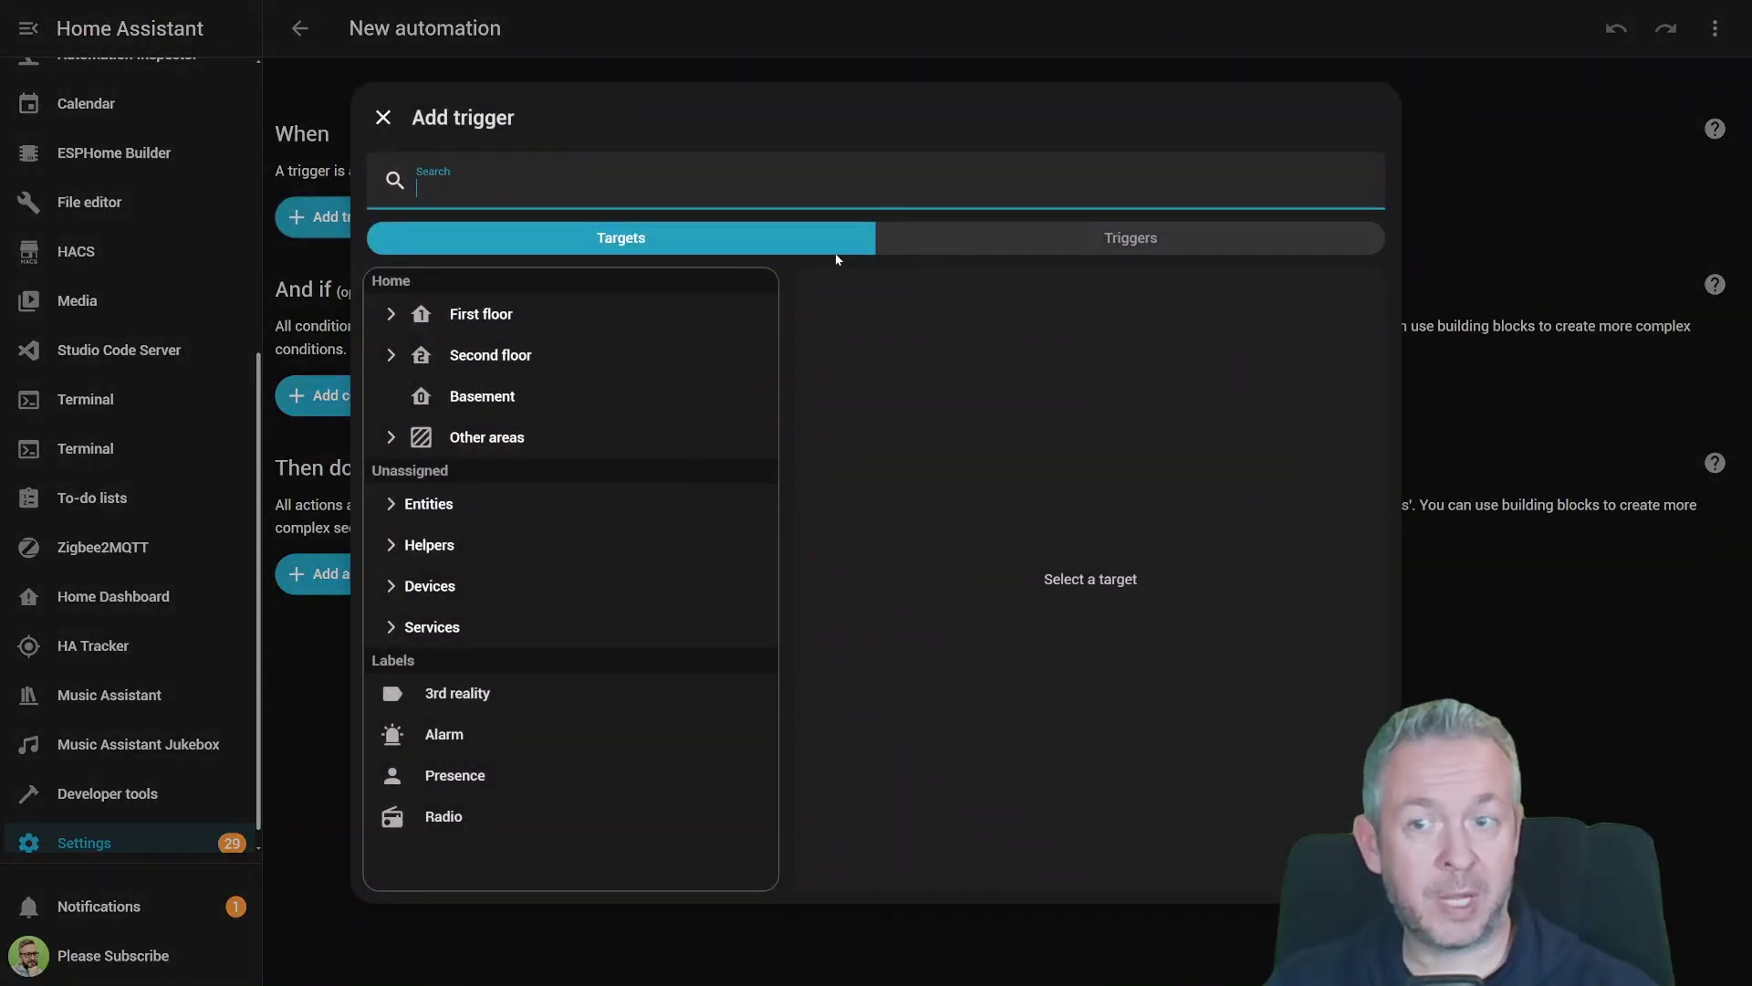
pyautogui.click(912, 241)
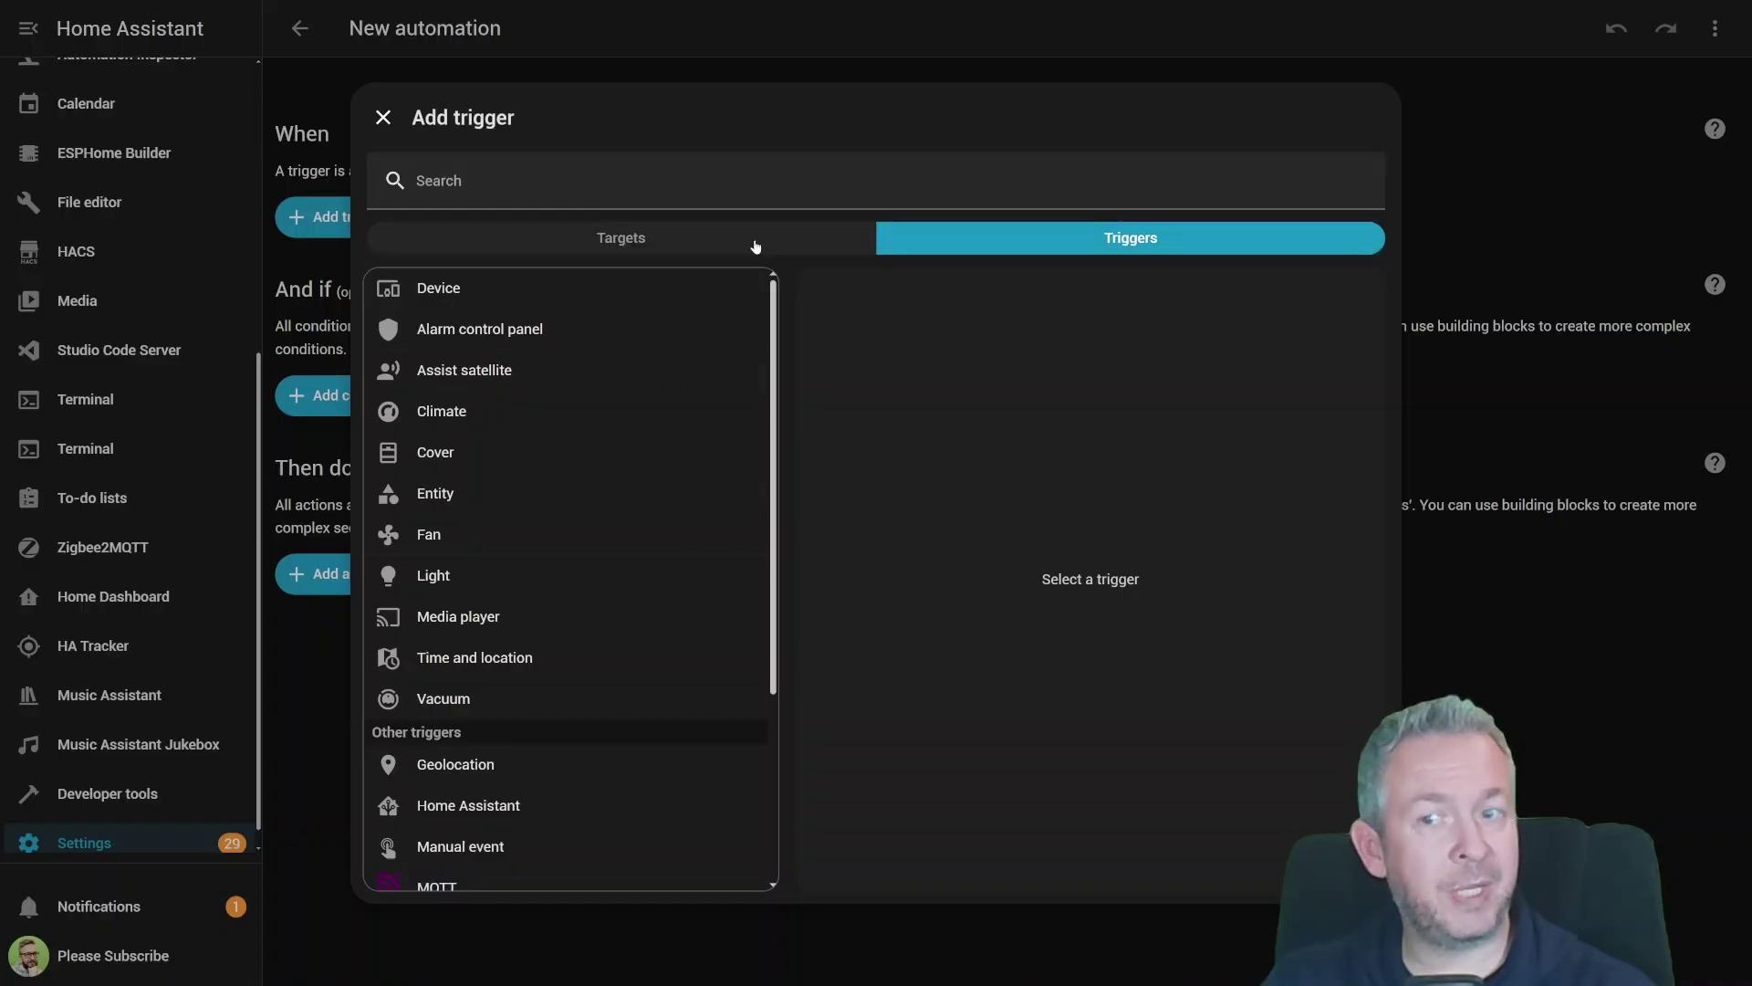
pyautogui.click(739, 239)
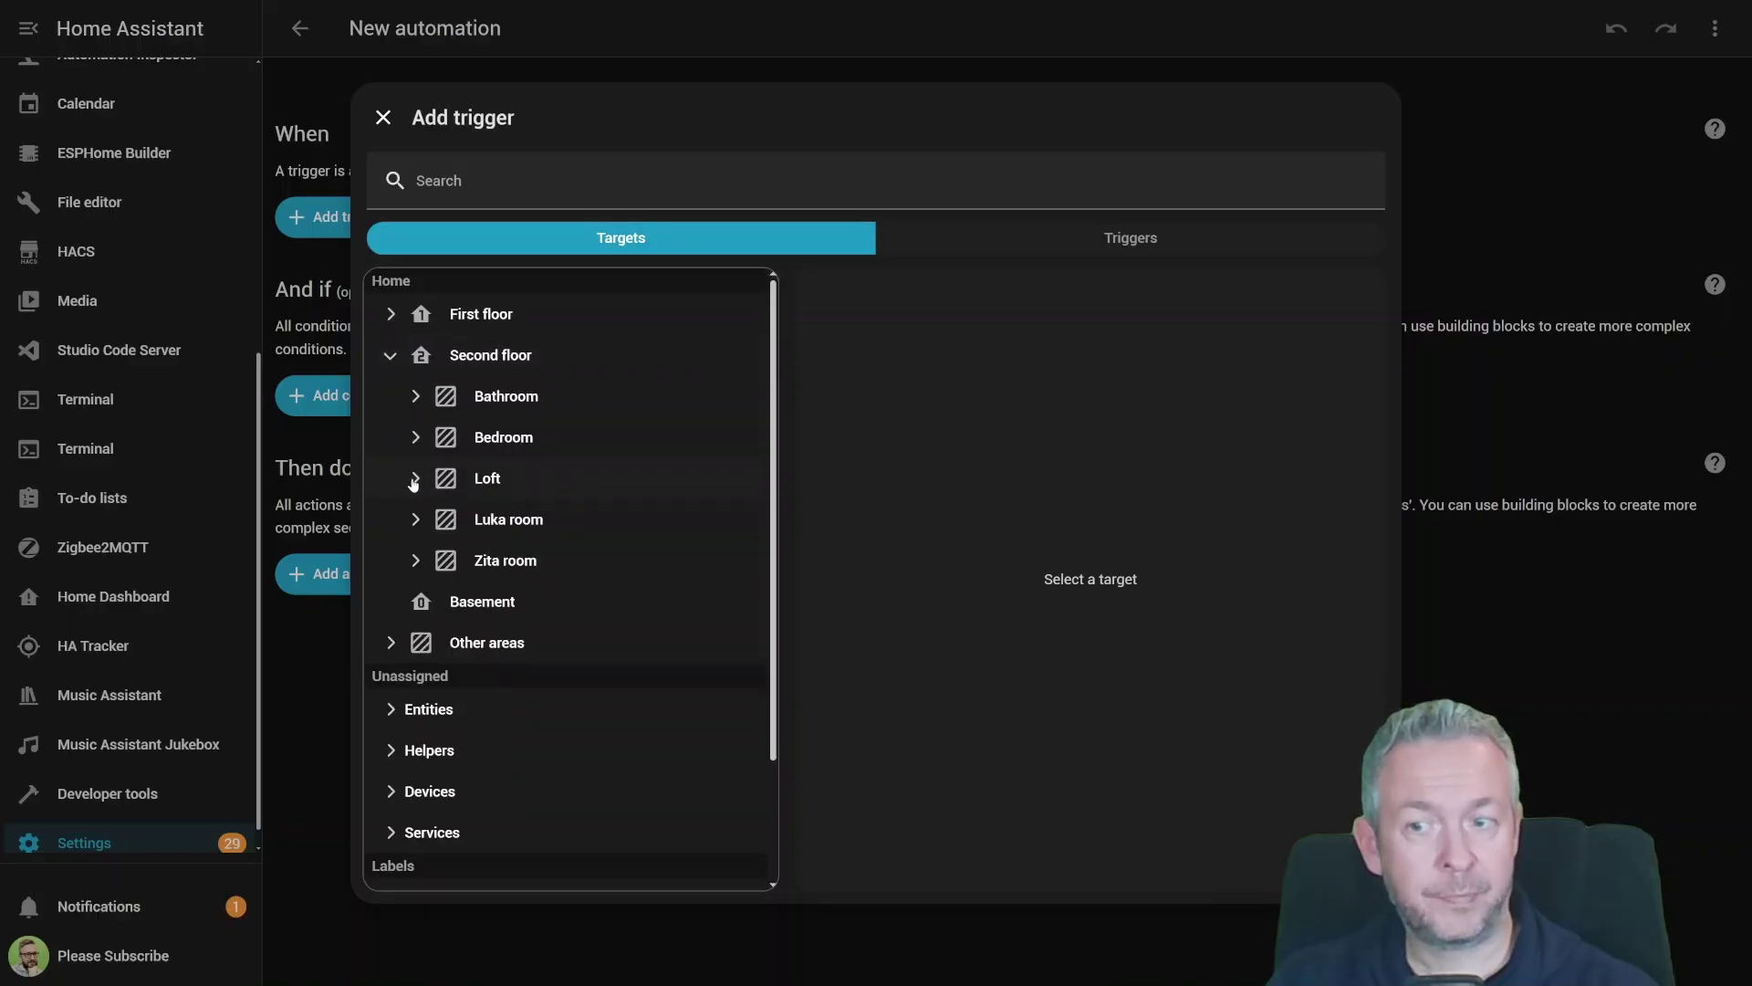
pyautogui.click(414, 479)
pyautogui.scroll(-3, 558, 695)
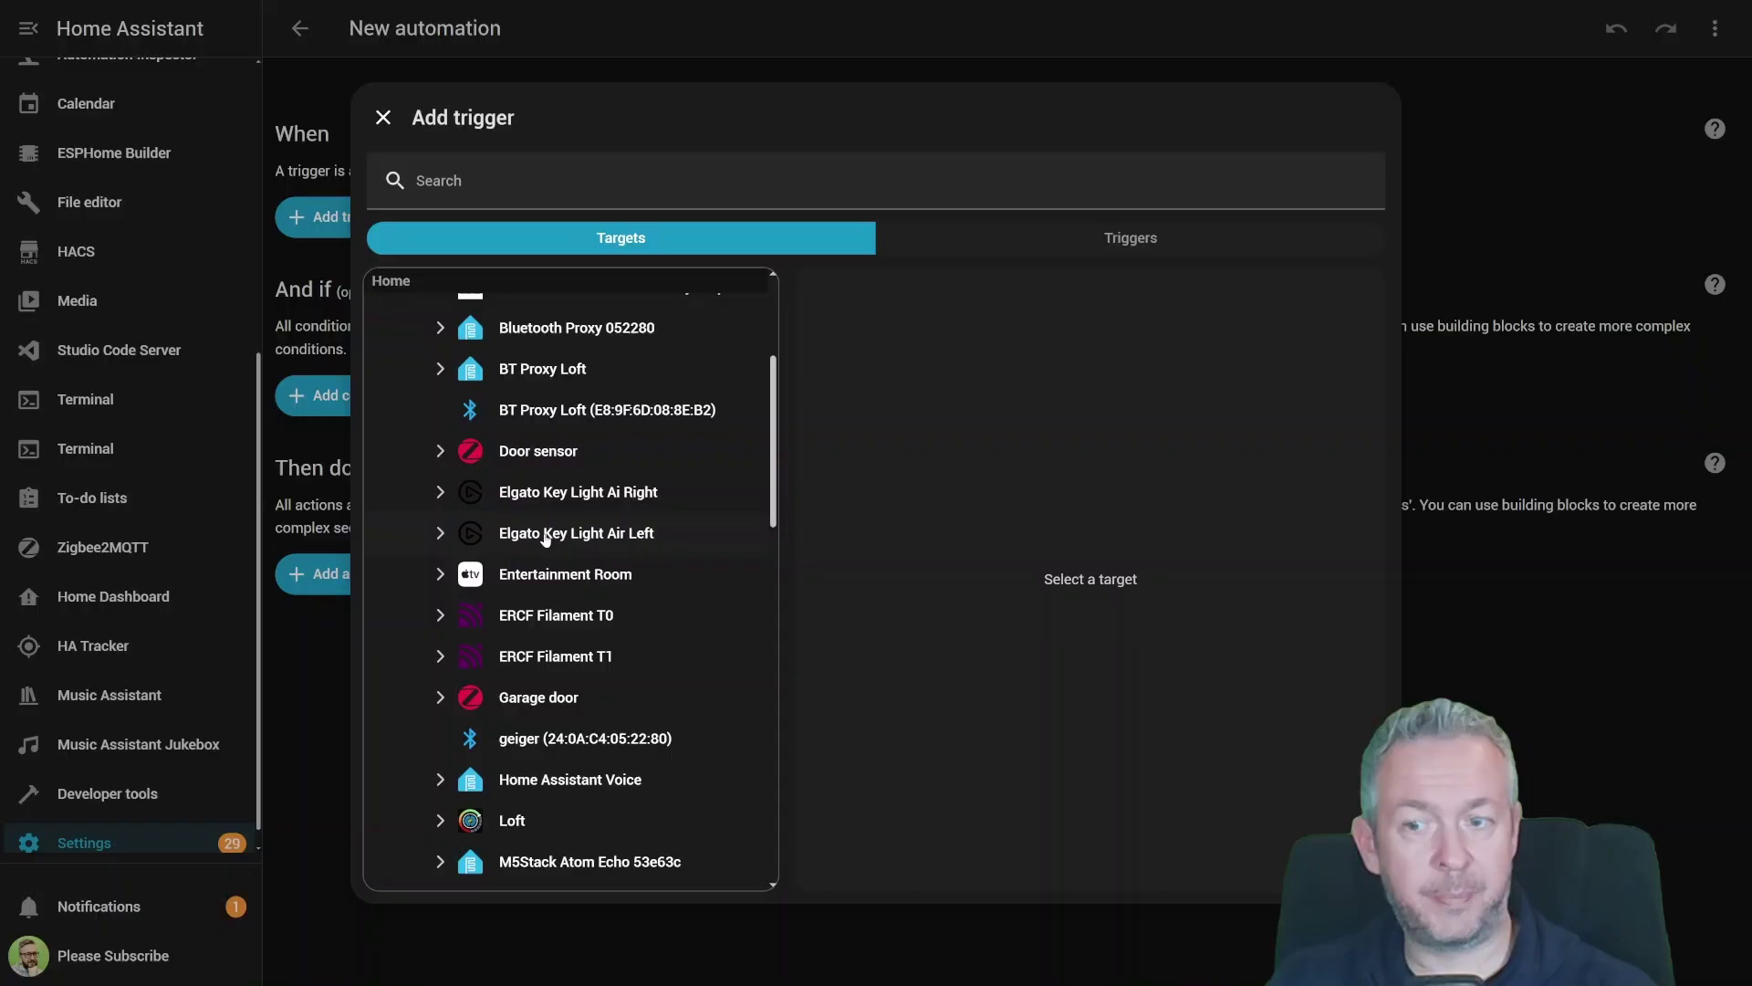
pyautogui.click(545, 535)
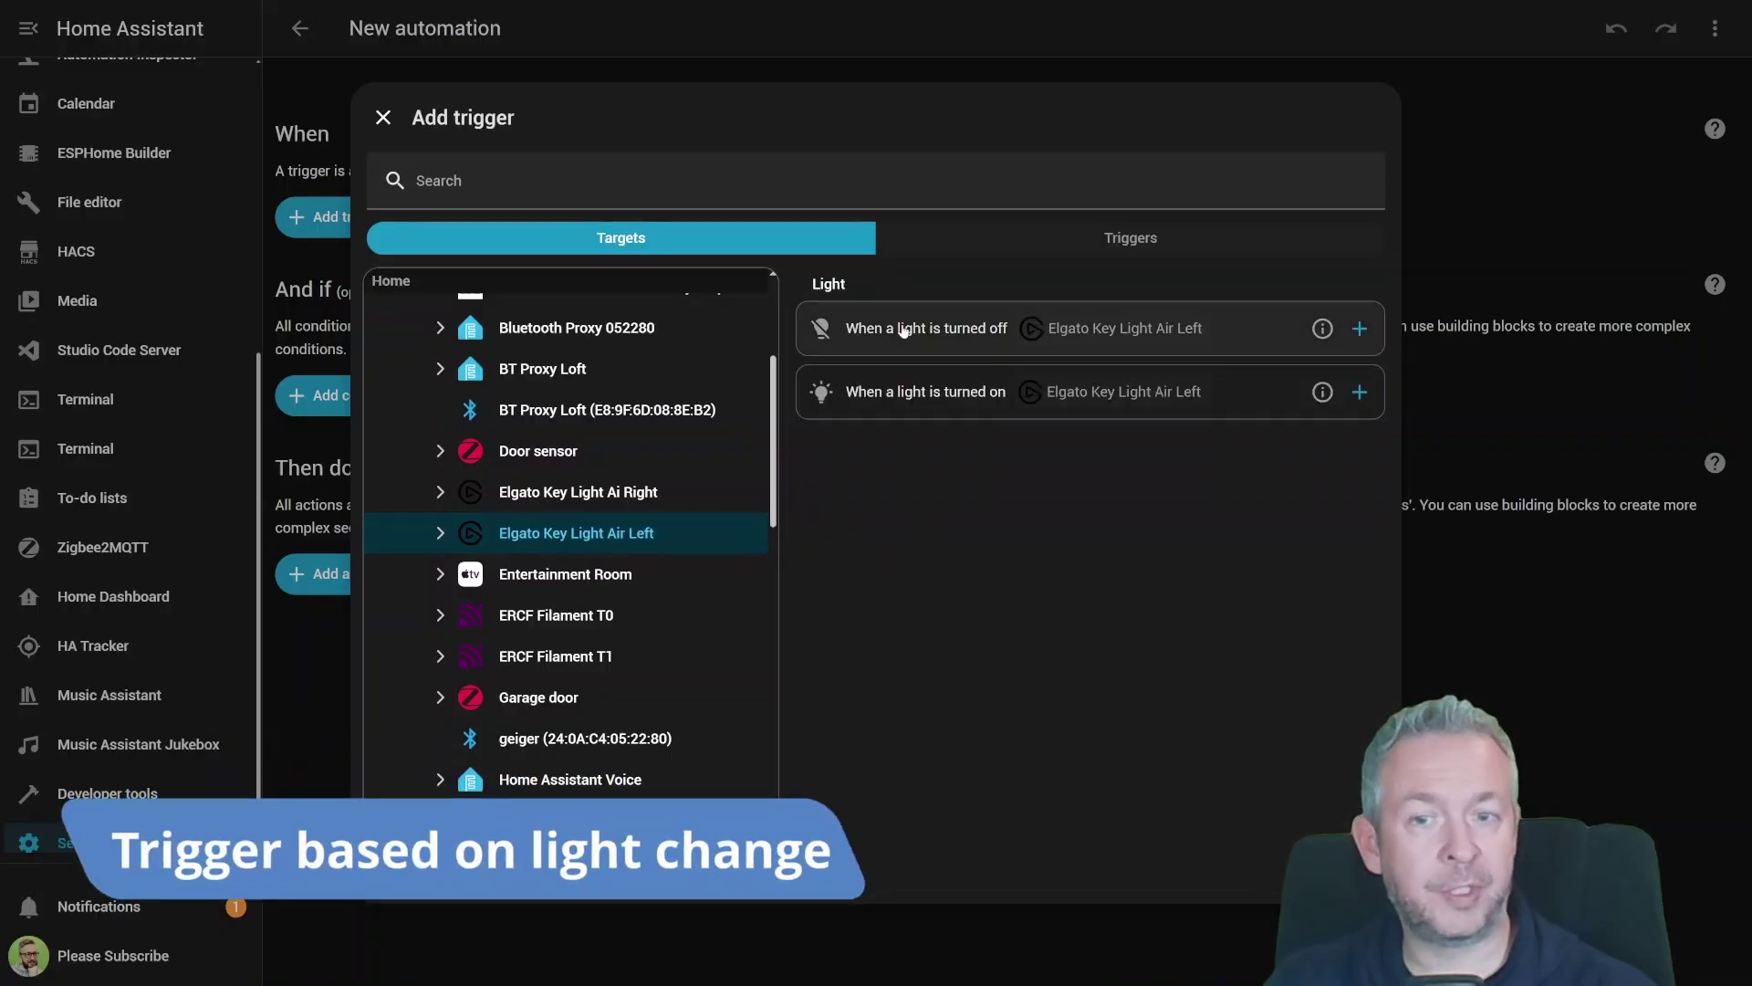
pyautogui.click(1358, 330)
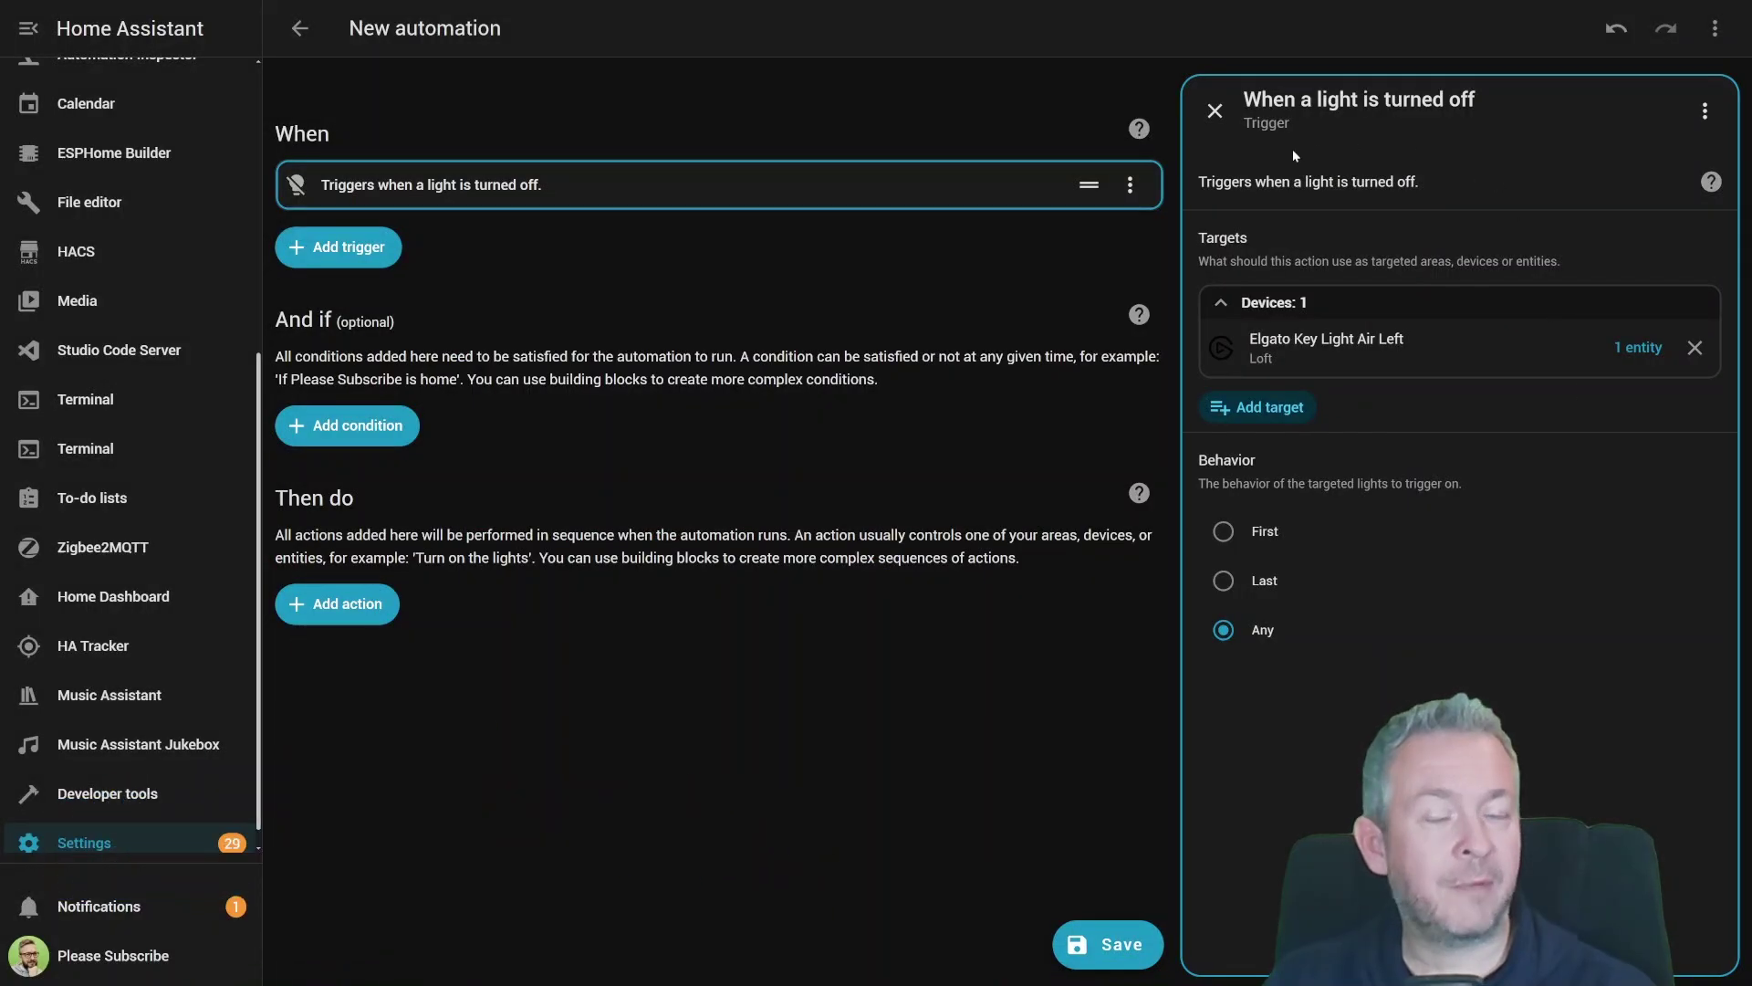
# Add a second 'When a light is turned off' trigger targeting Elgato Key Light Ai Right
pyautogui.click(310, 259)
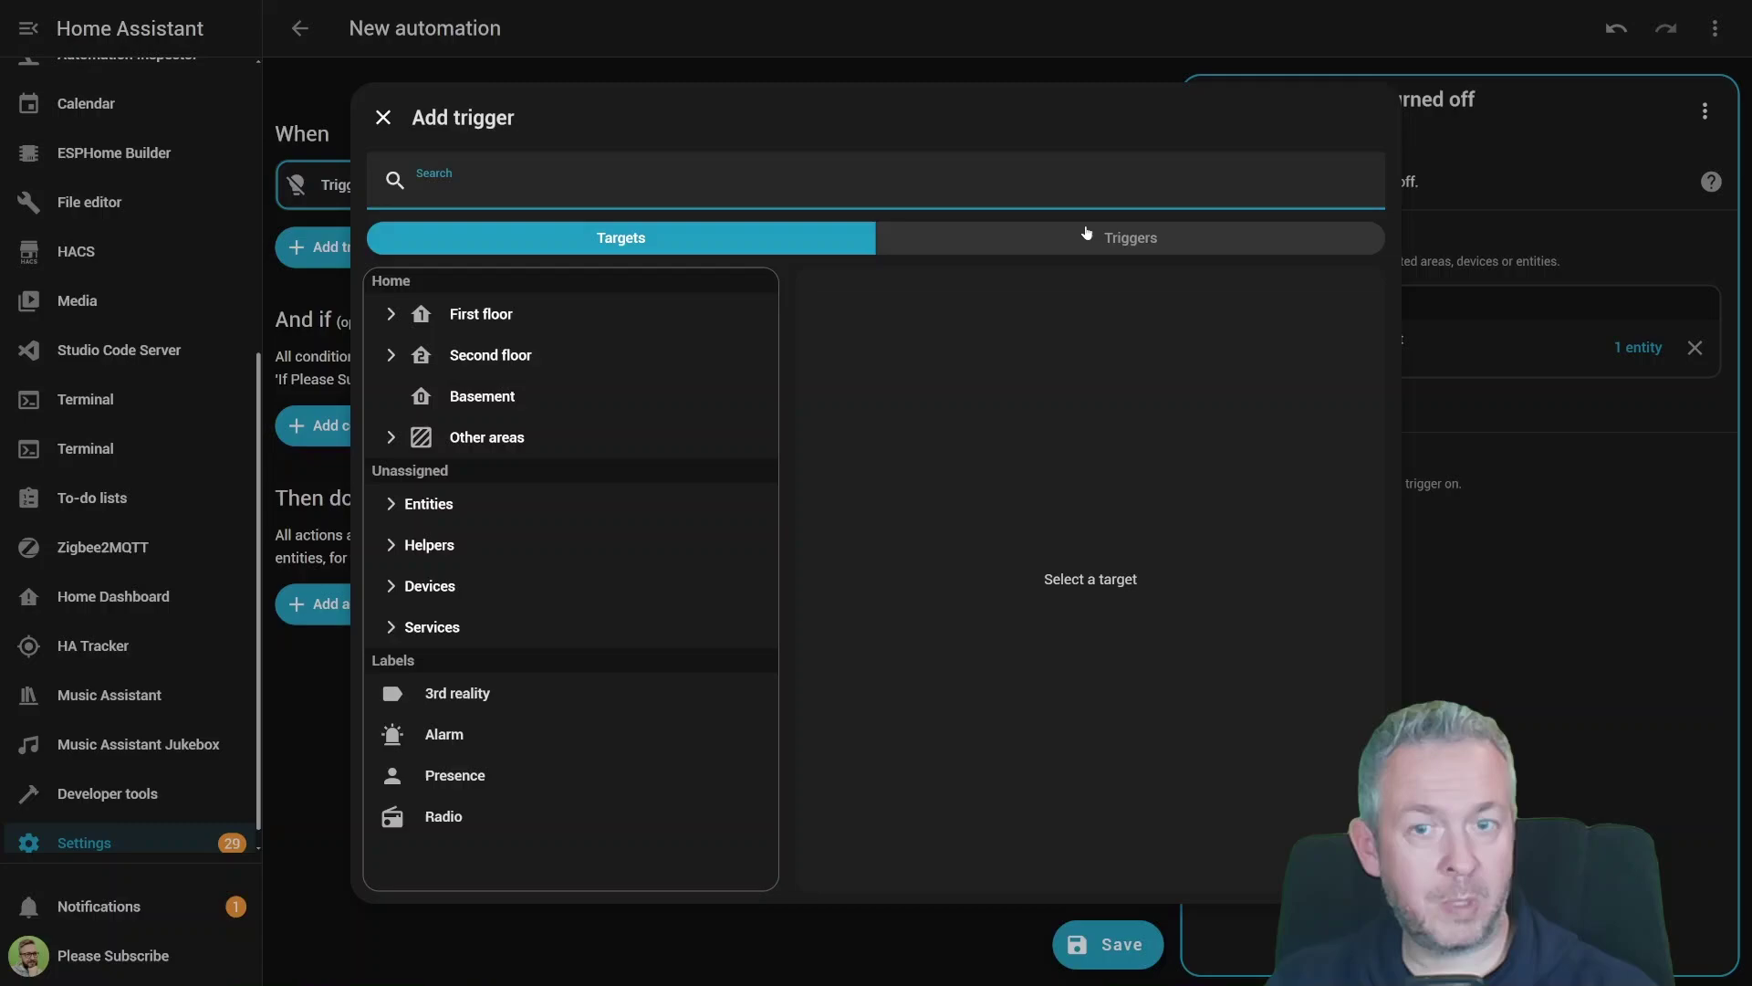
pyautogui.click(1047, 237)
pyautogui.click(490, 585)
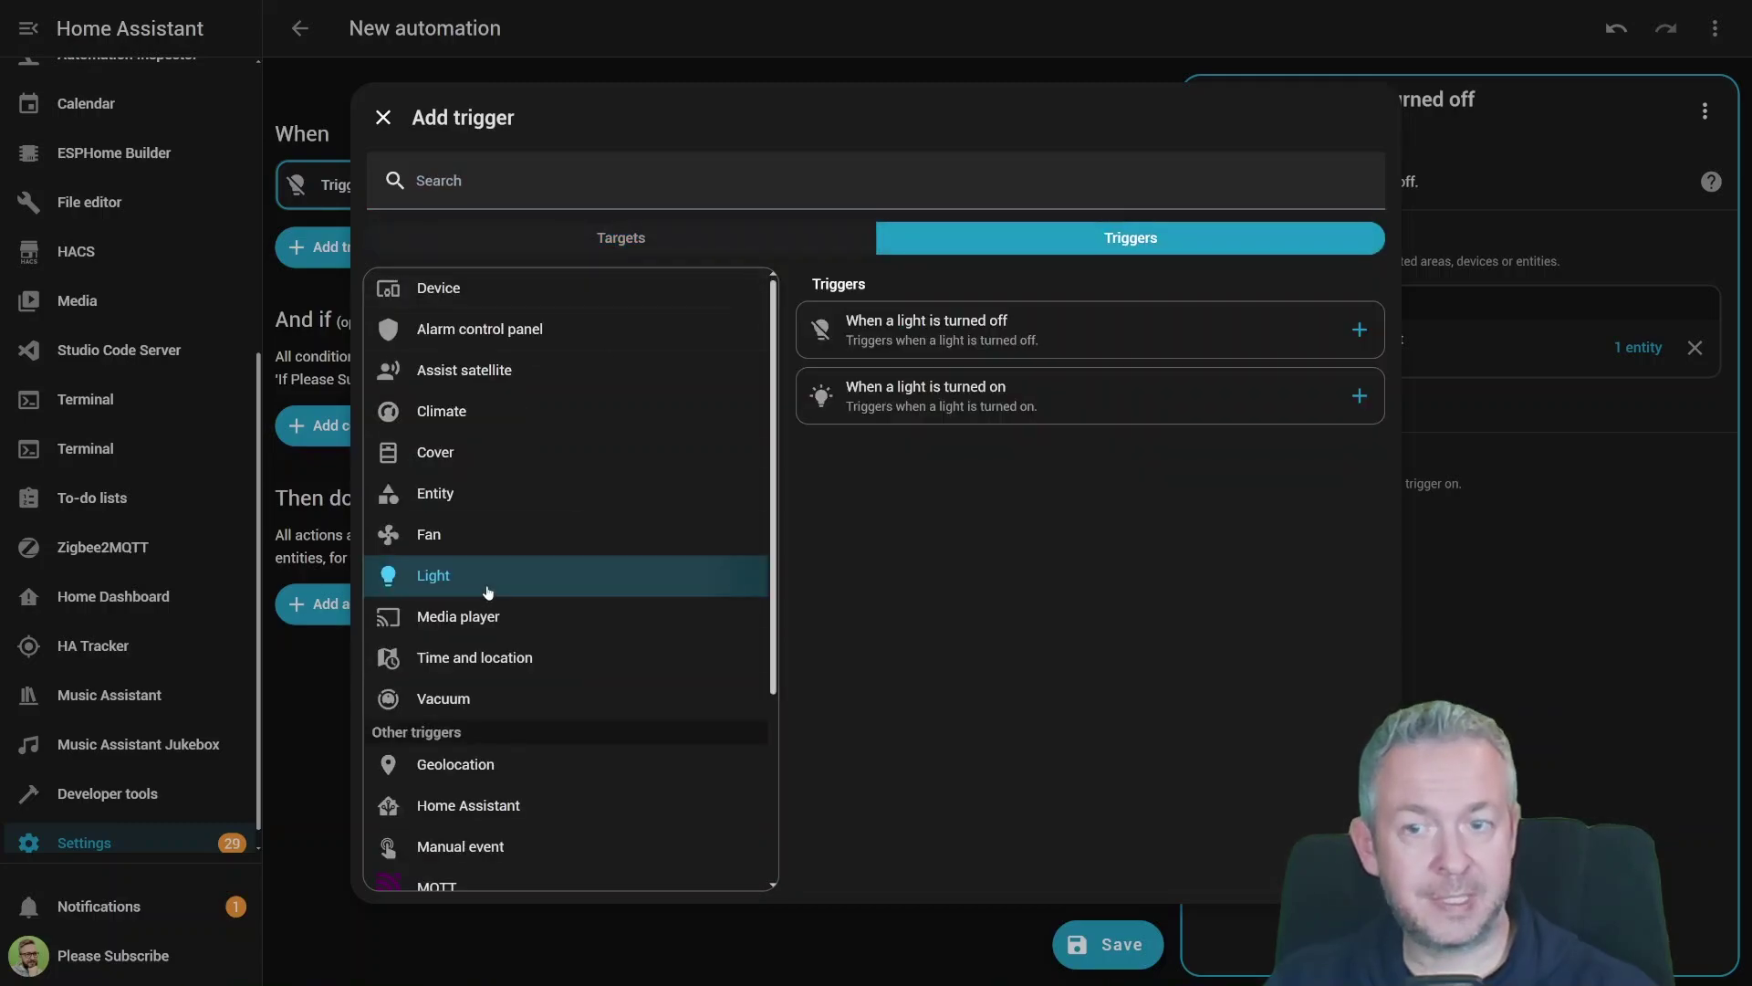
pyautogui.click(999, 328)
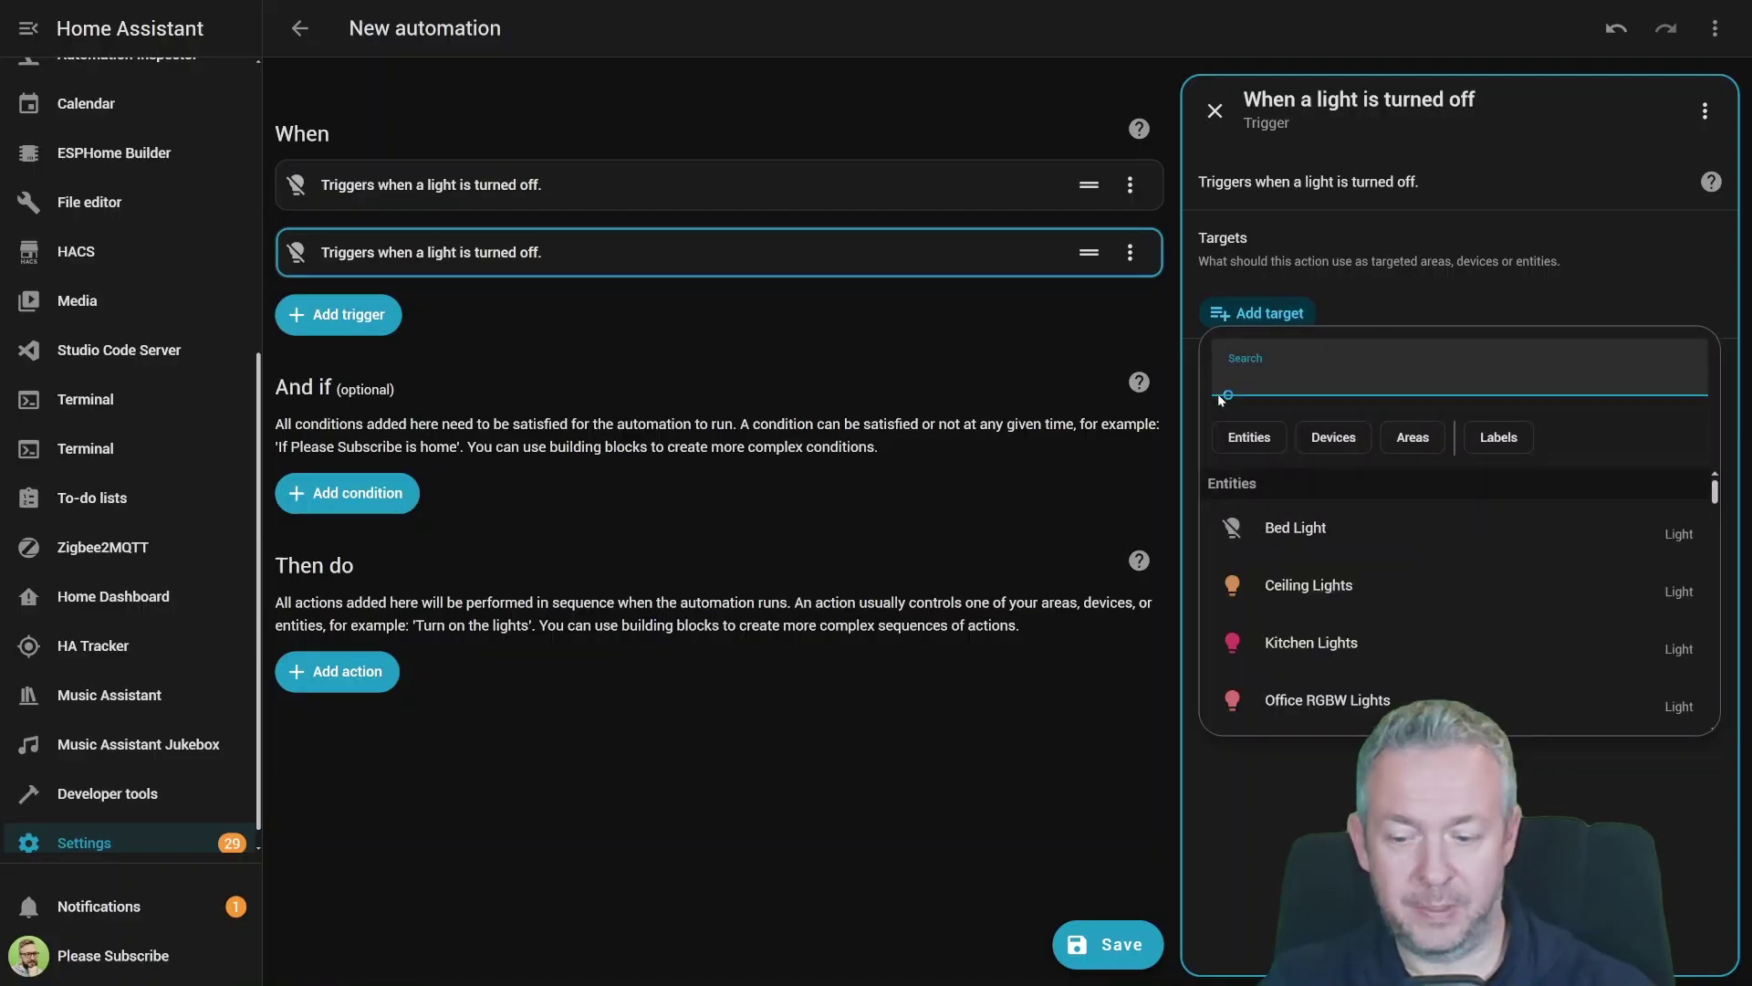
pyautogui.click(1437, 600)
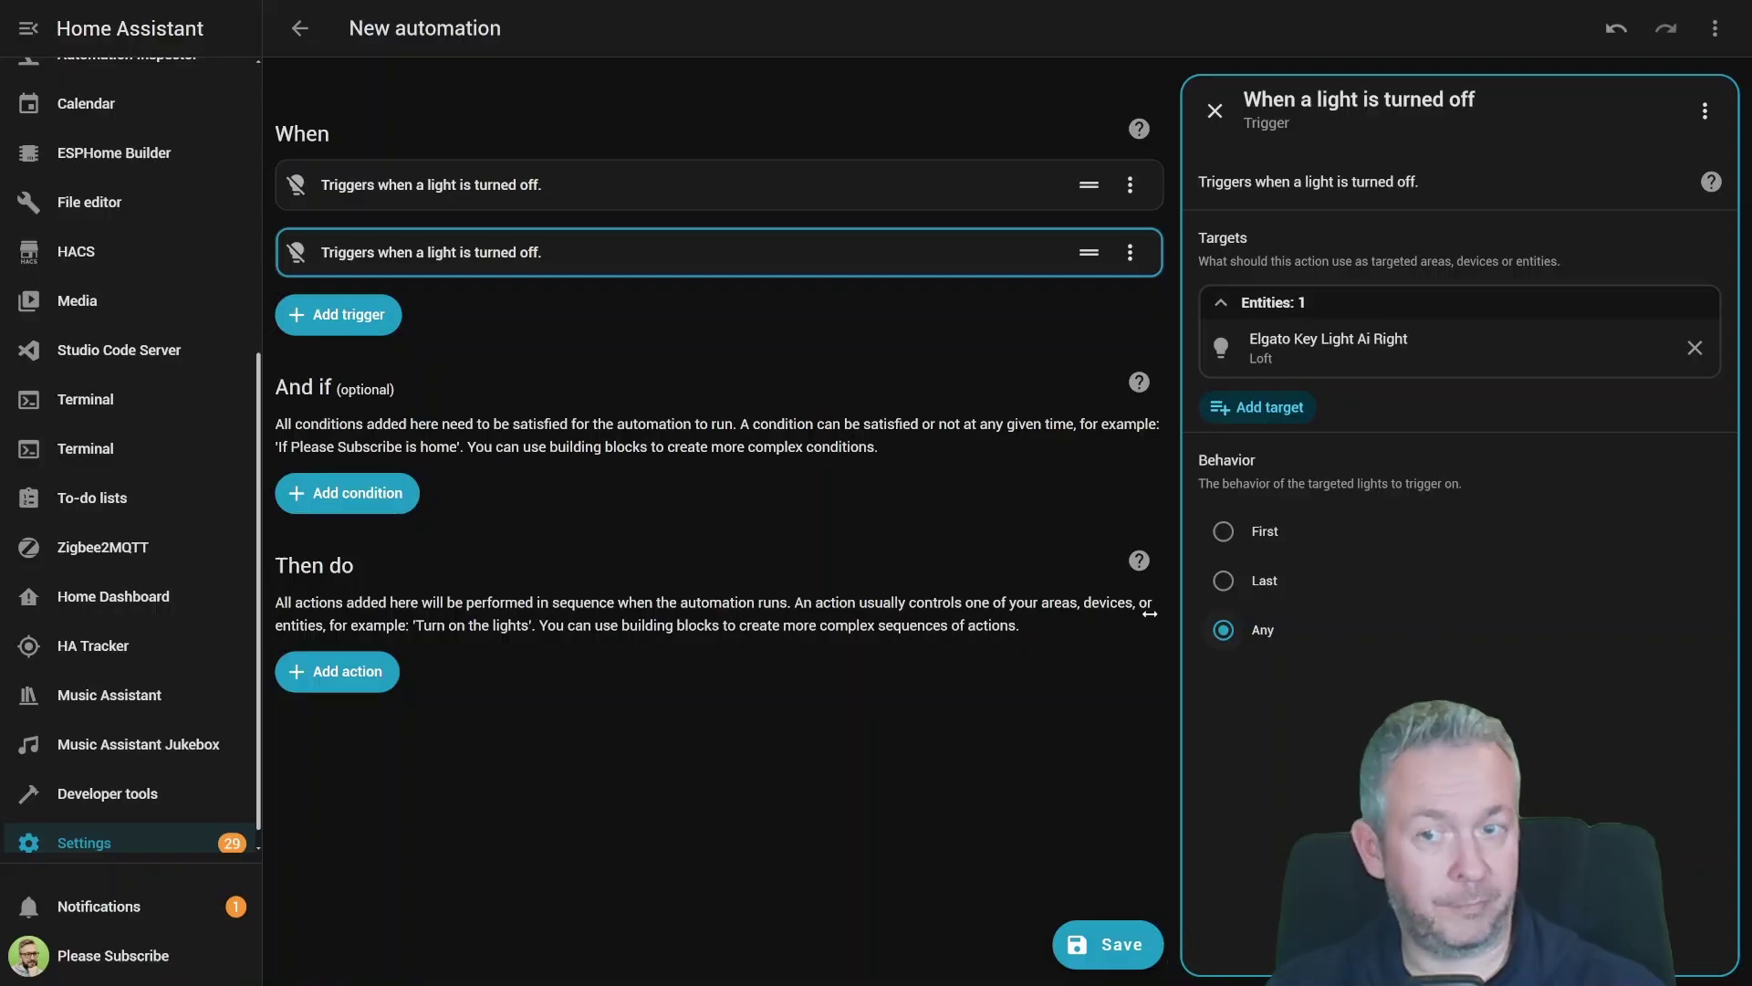
pyautogui.click(314, 672)
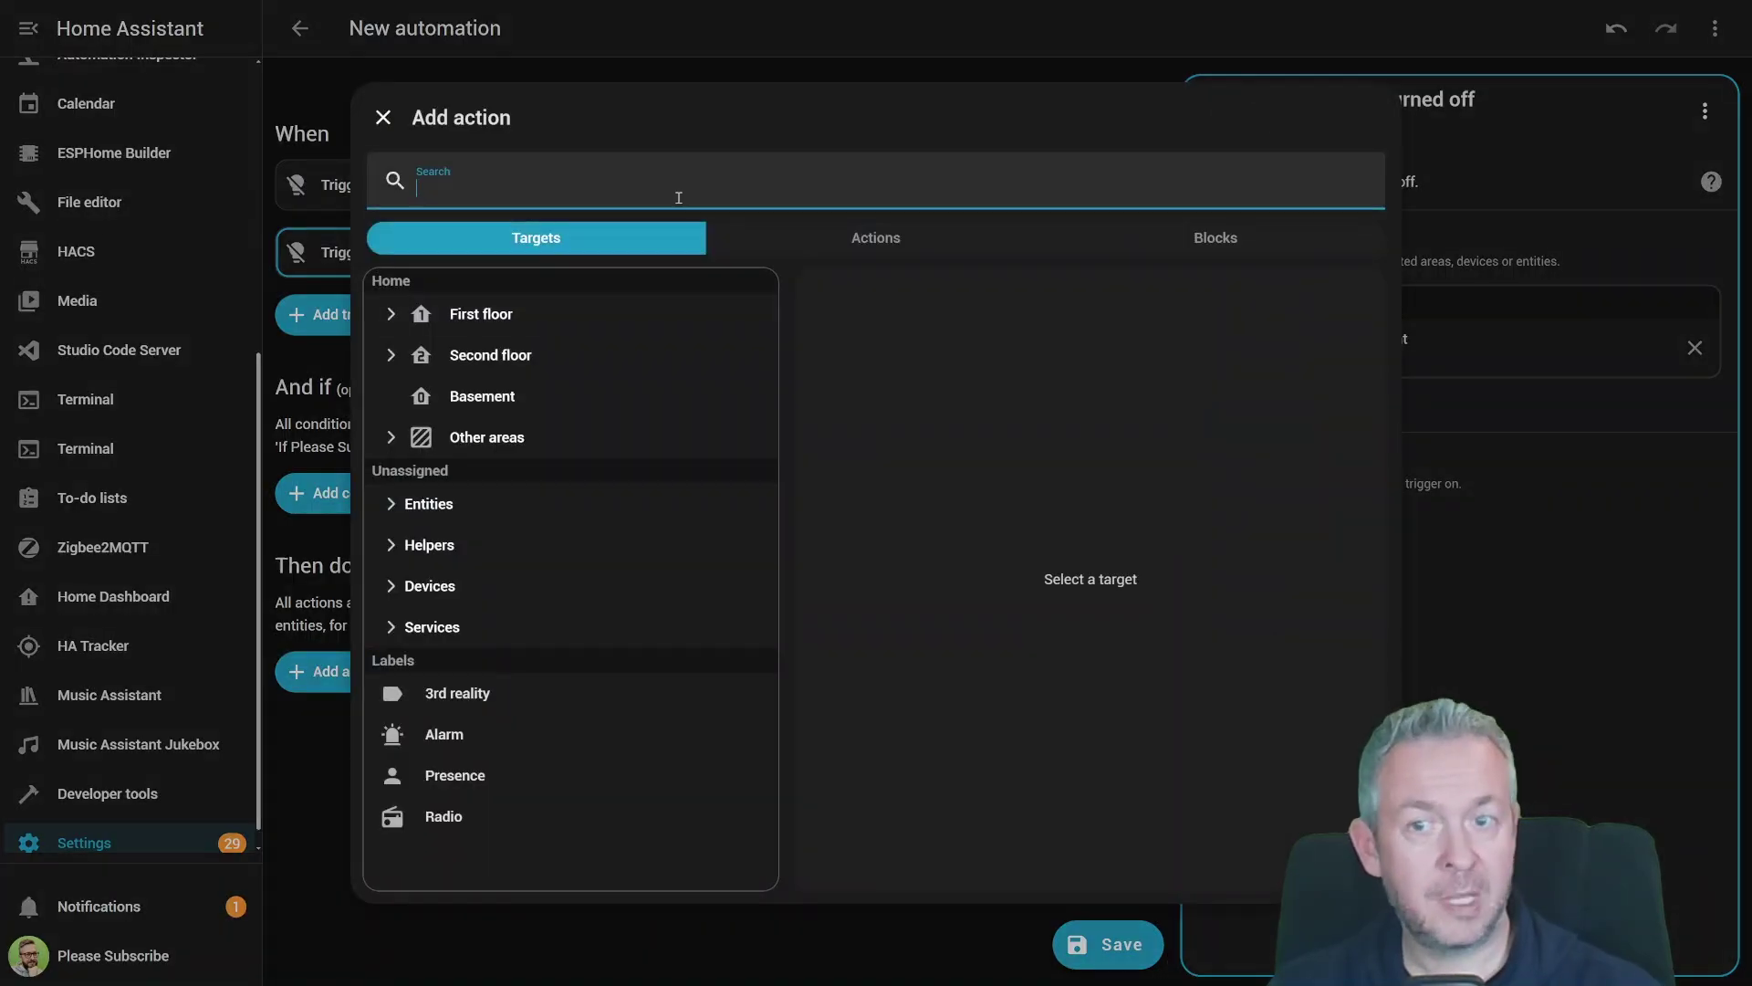
# Explore action types, building blocks, and targets like the Alarm label and BeardedHASSIO service
pyautogui.click(854, 236)
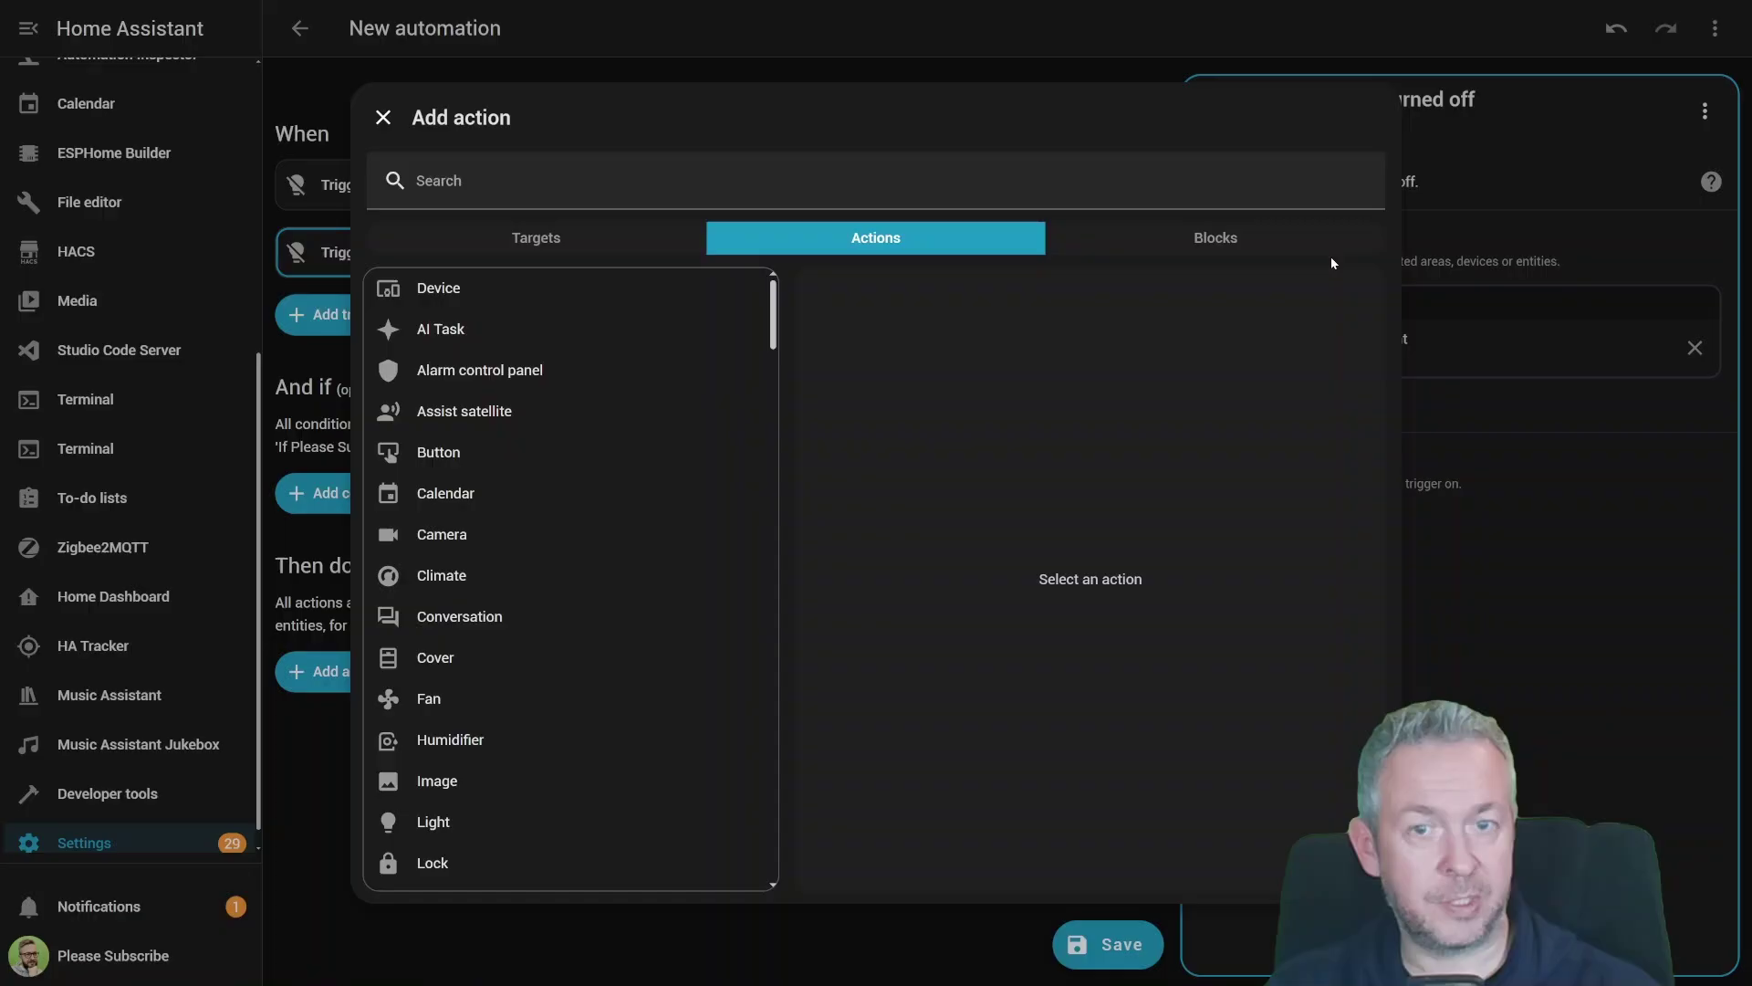
pyautogui.click(1319, 255)
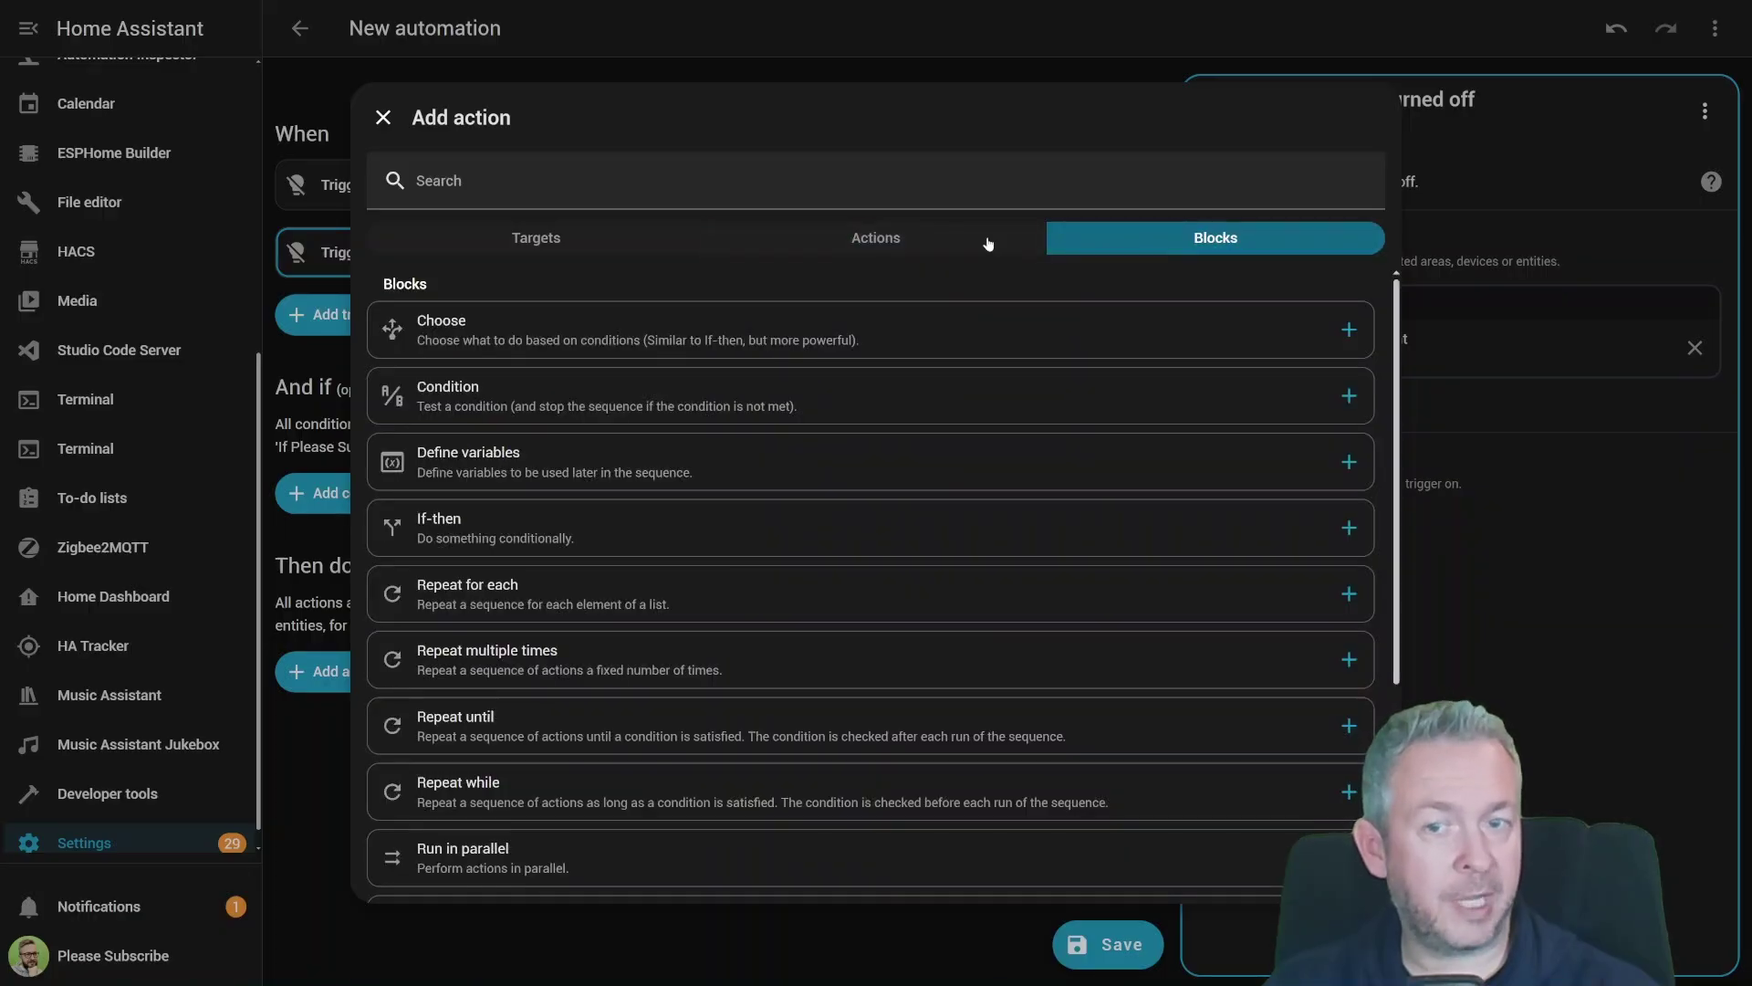
pyautogui.click(548, 241)
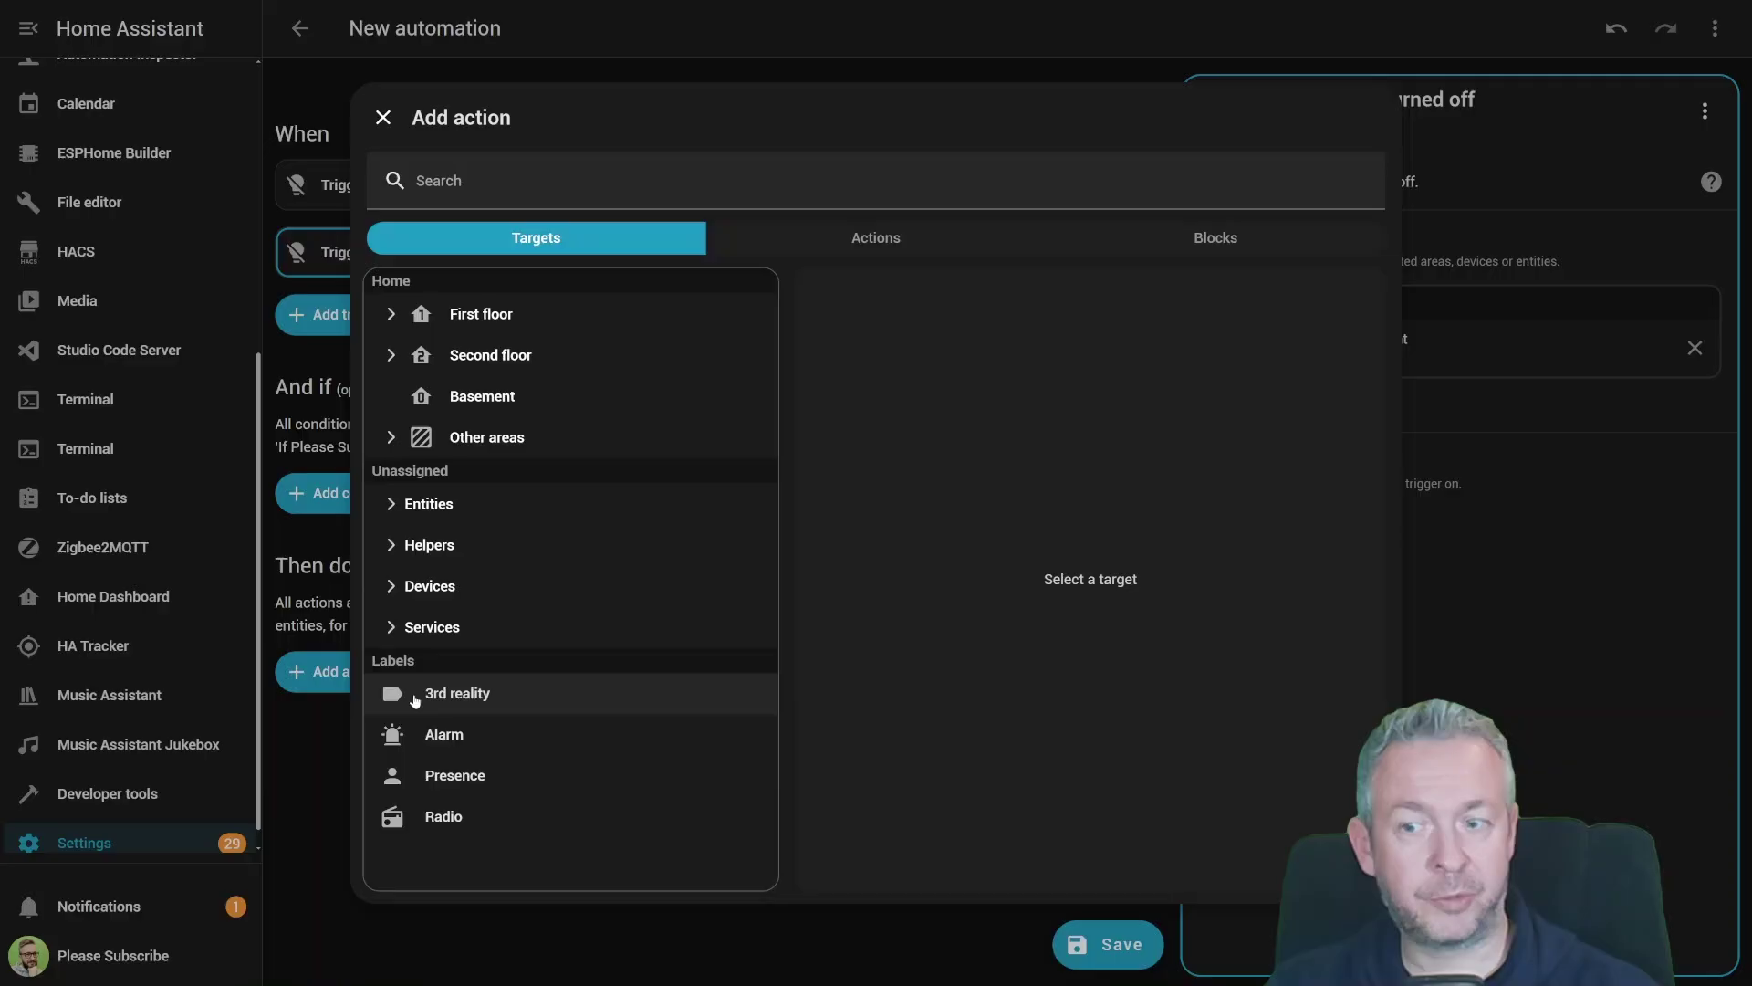
pyautogui.click(459, 730)
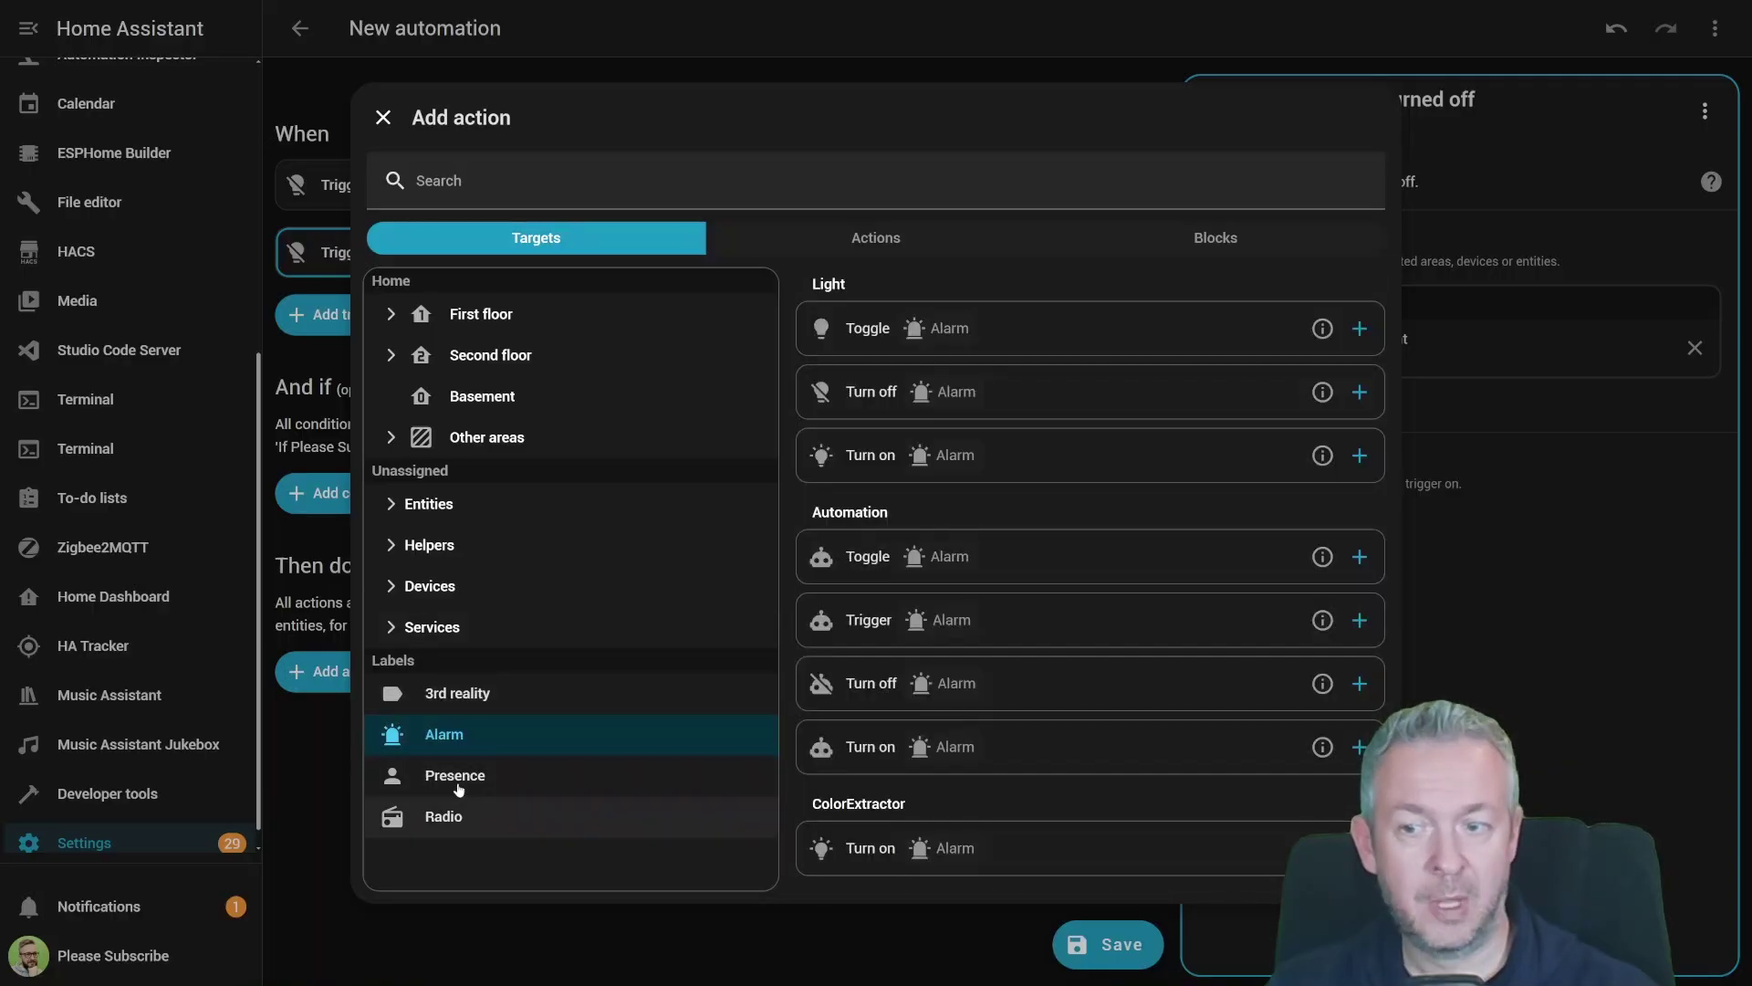
pyautogui.click(468, 627)
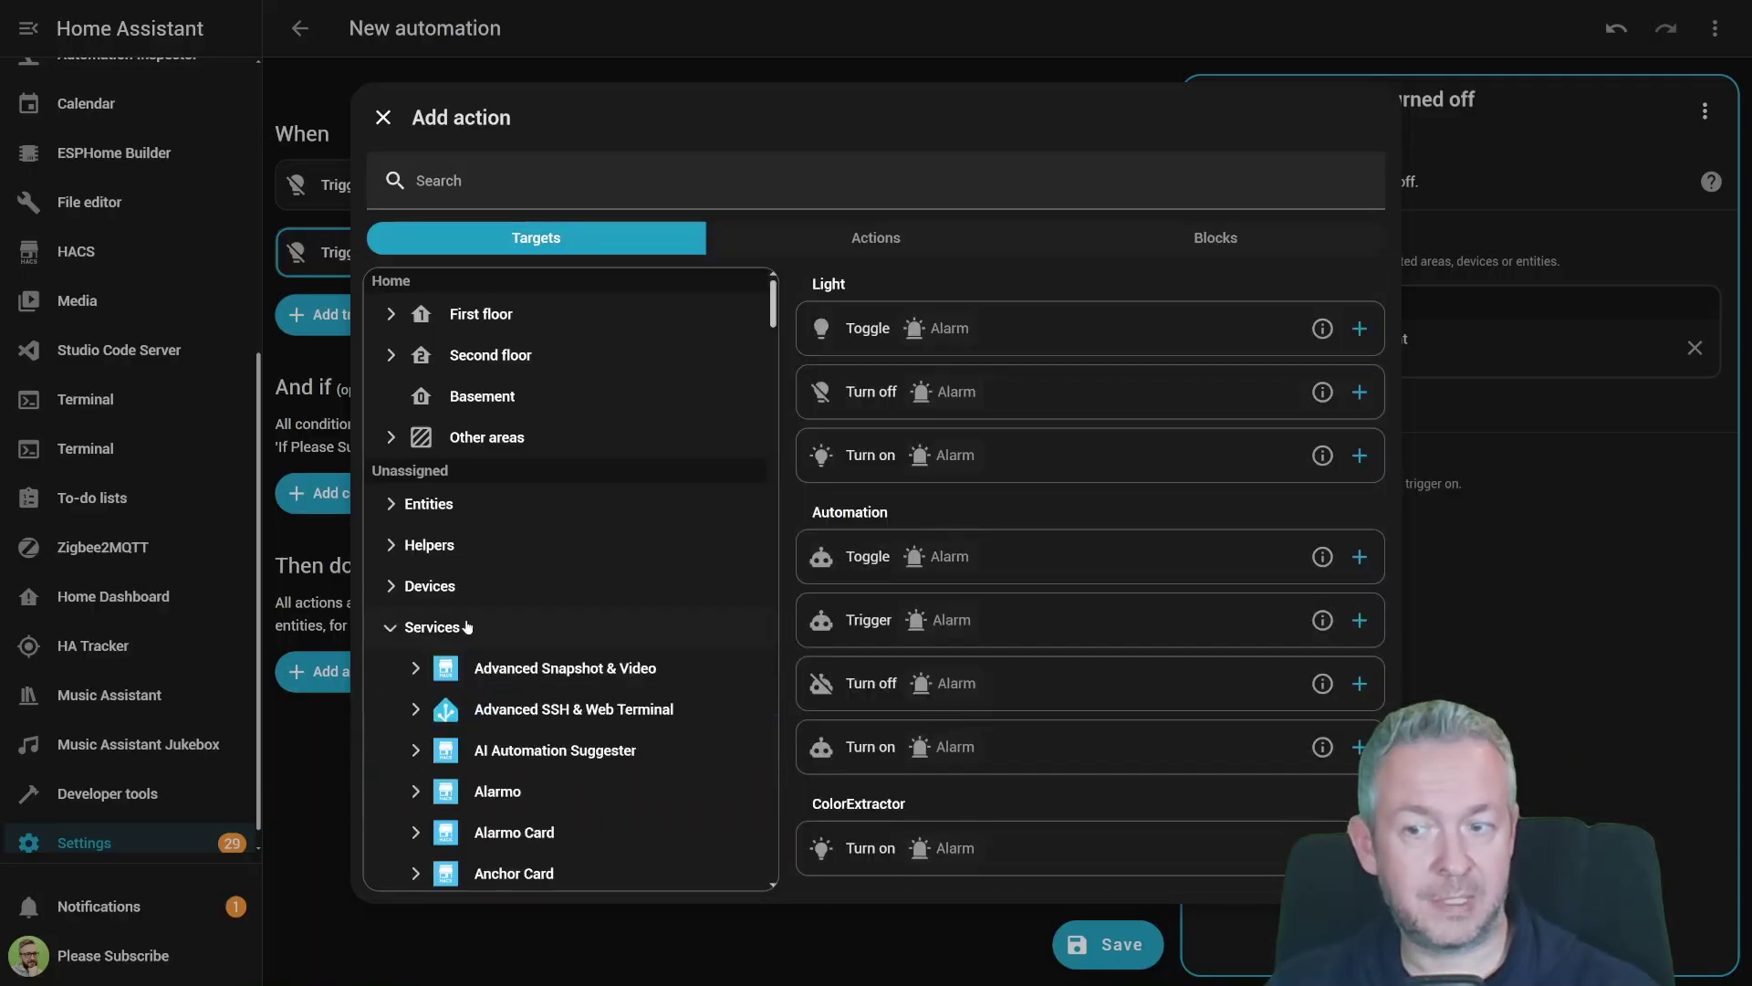
pyautogui.scroll(-5, 525, 736)
pyautogui.click(526, 735)
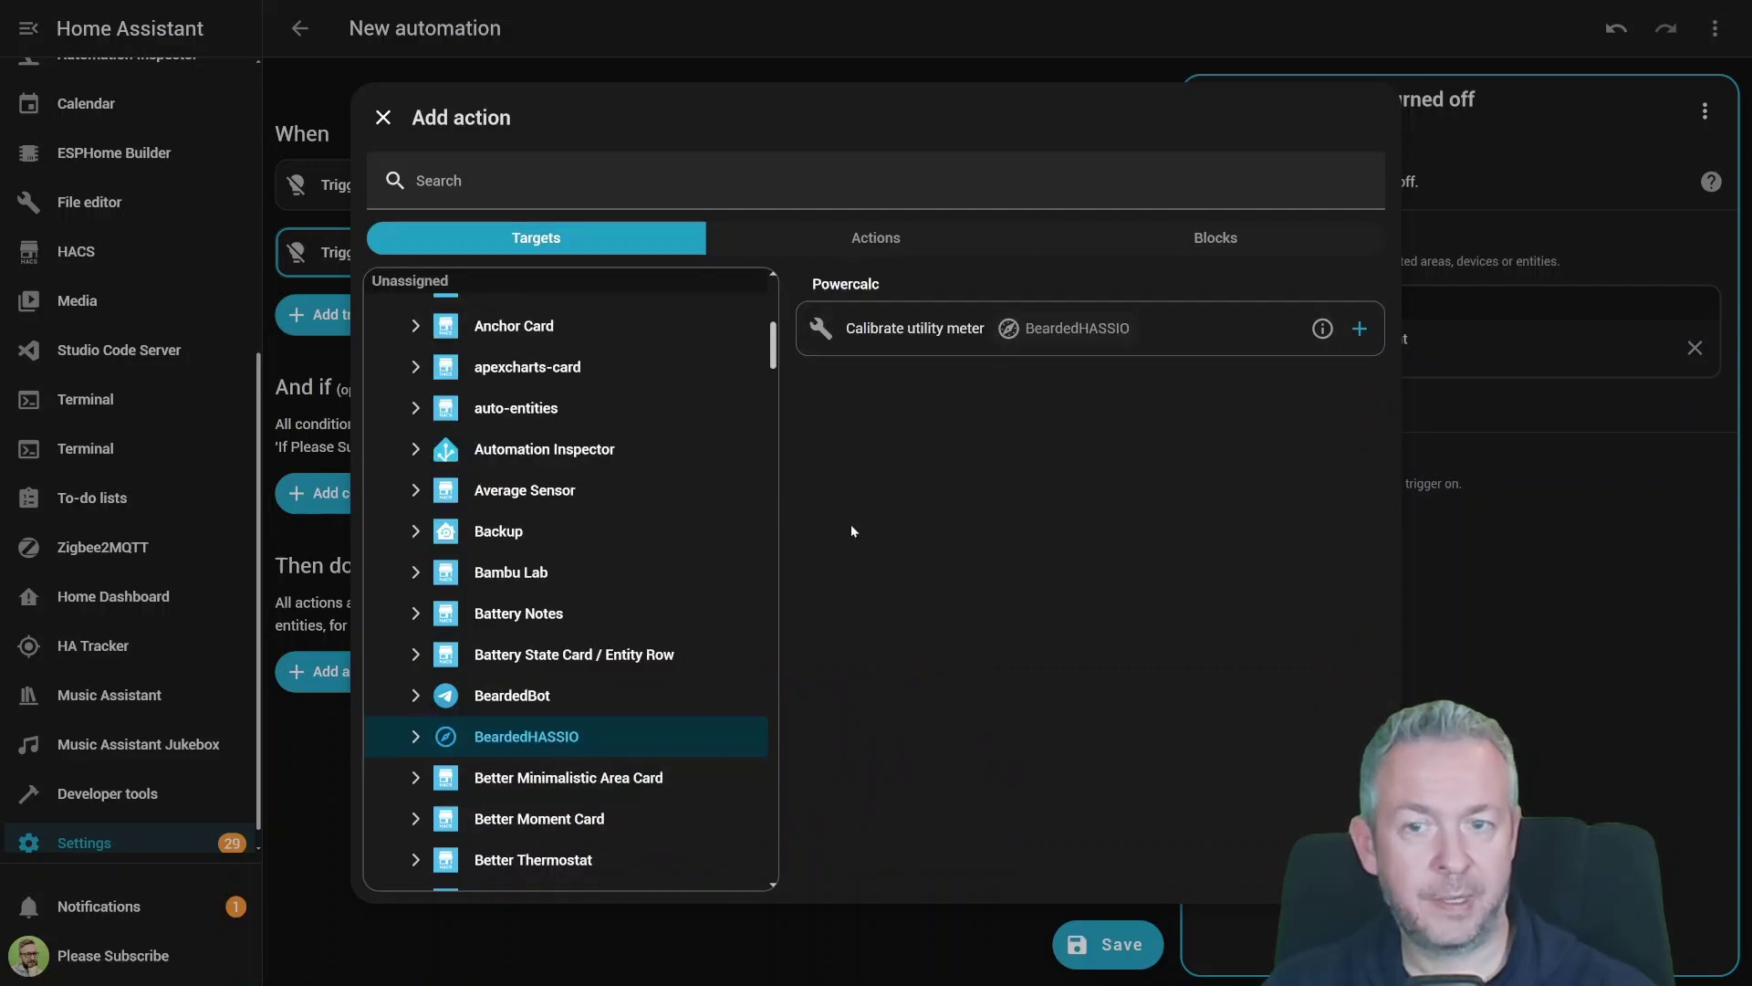
pyautogui.scroll(10, 404, 591)
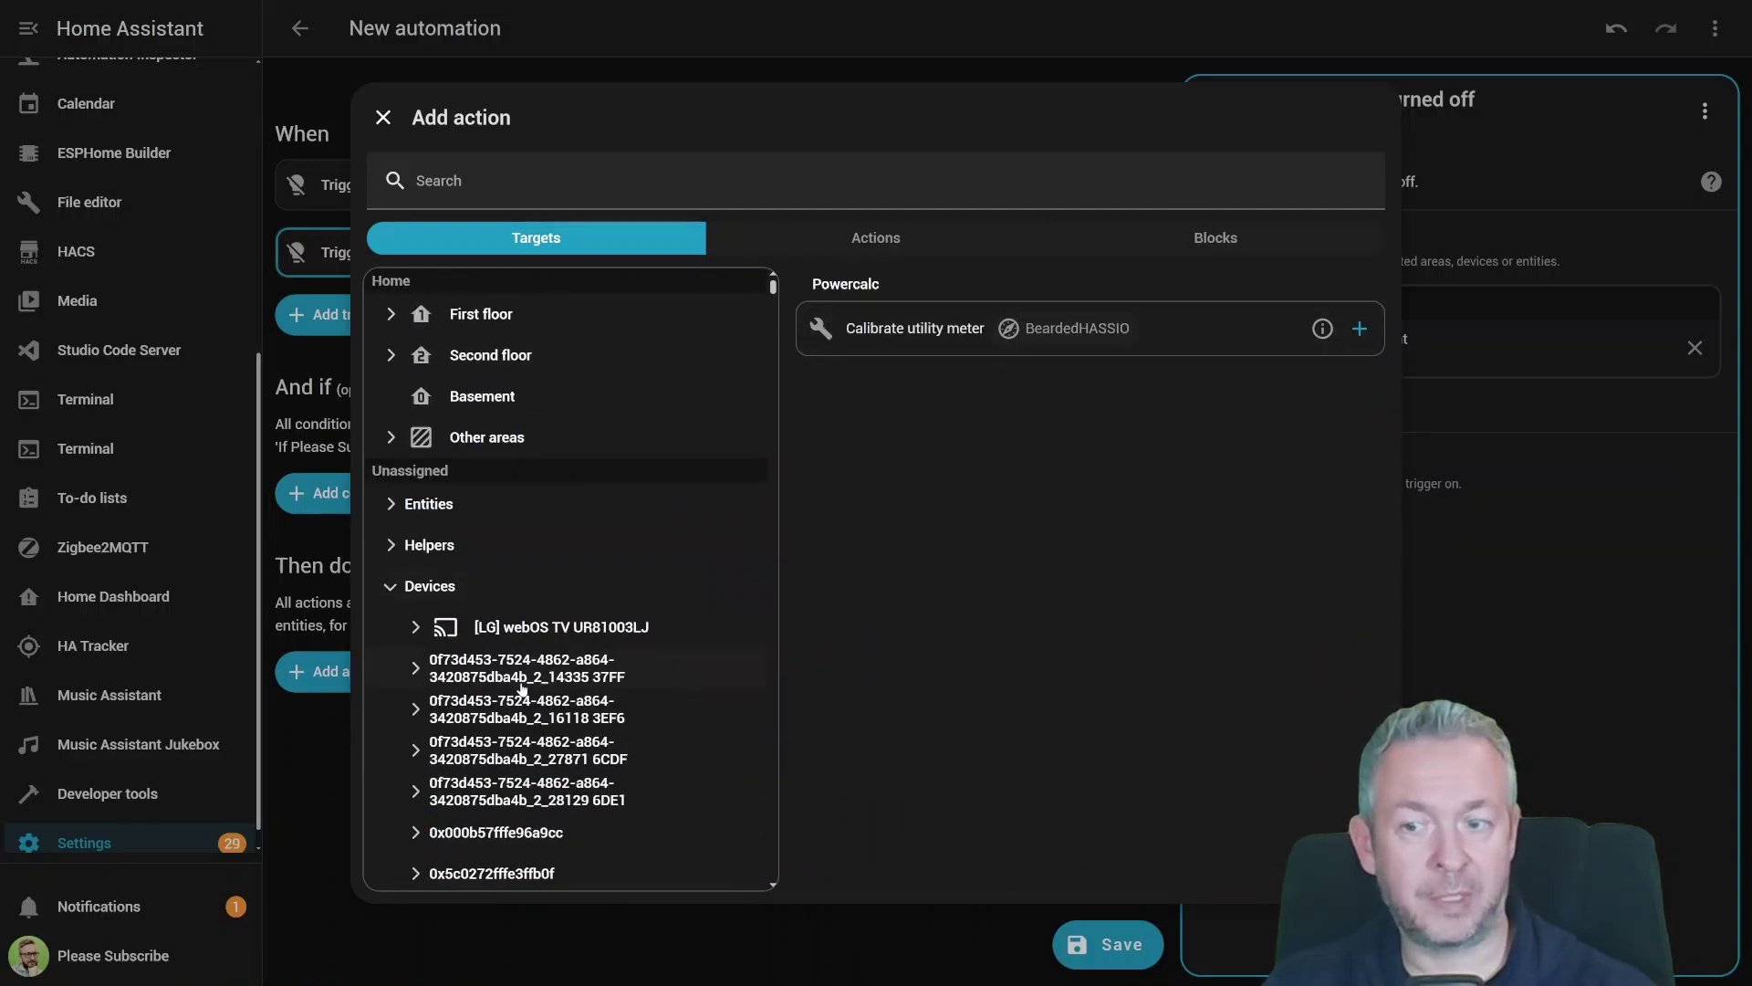
pyautogui.scroll(-4, 511, 547)
pyautogui.scroll(5, 508, 473)
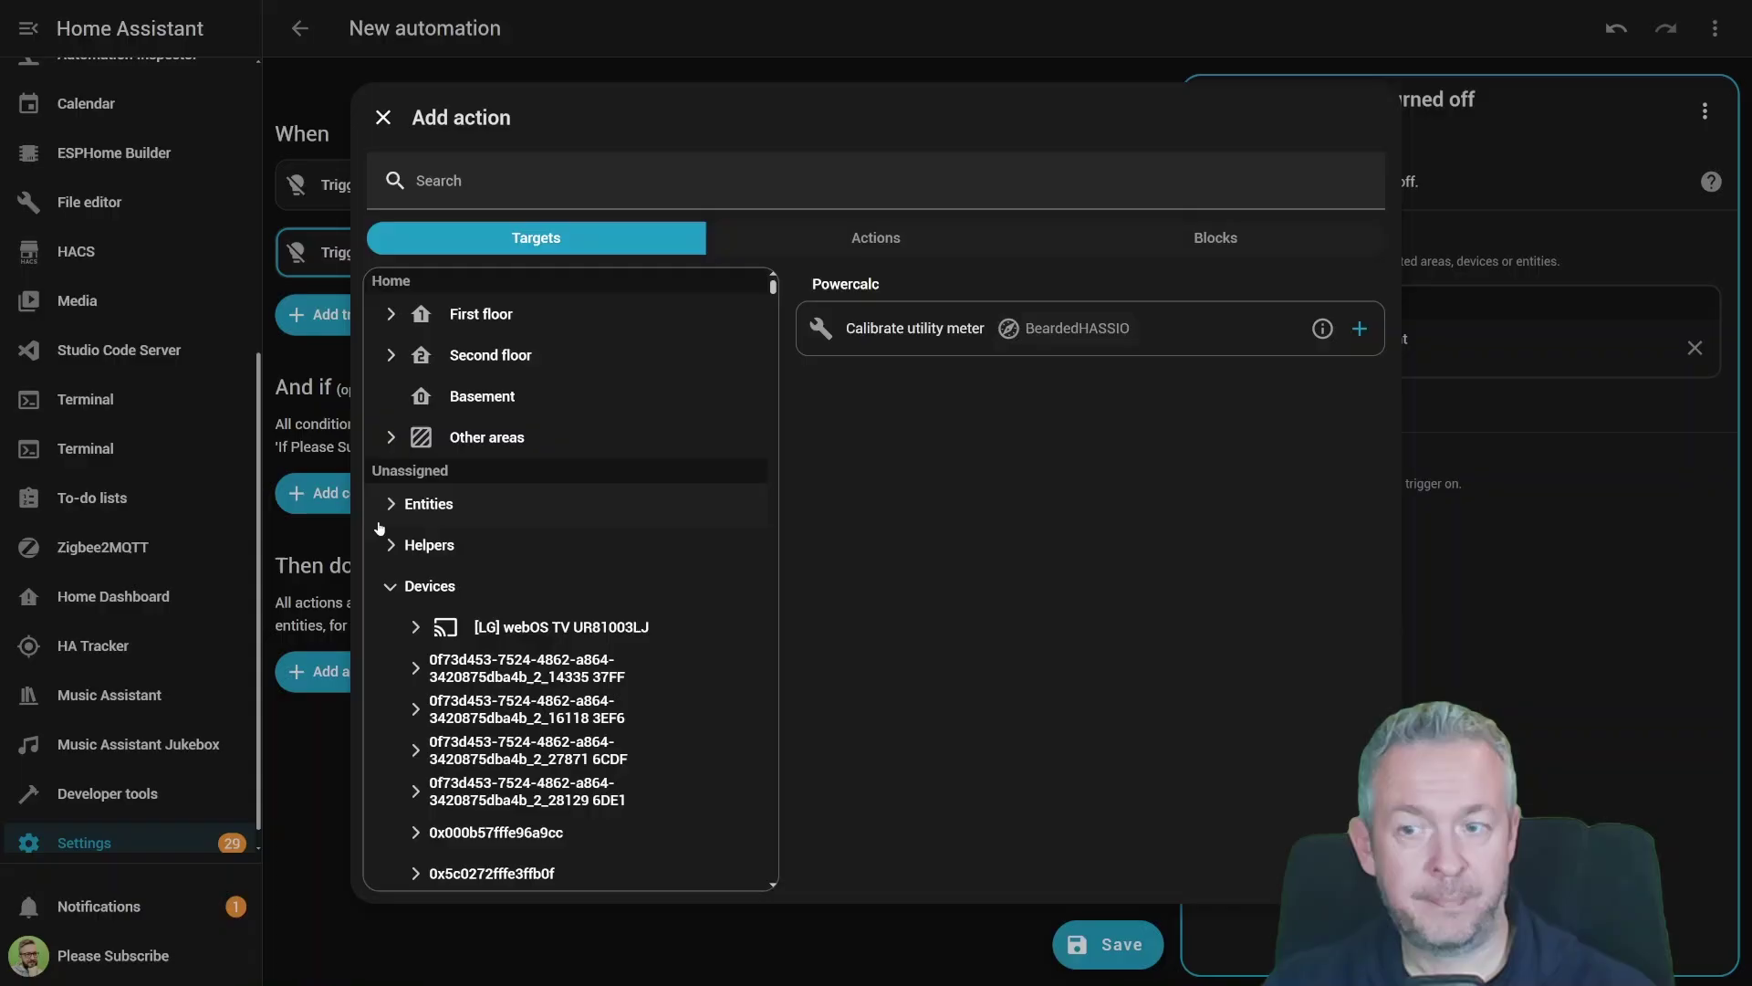
# Add a Media player 'Next' action targeting the Bedroom area on the Second floor
pyautogui.click(488, 364)
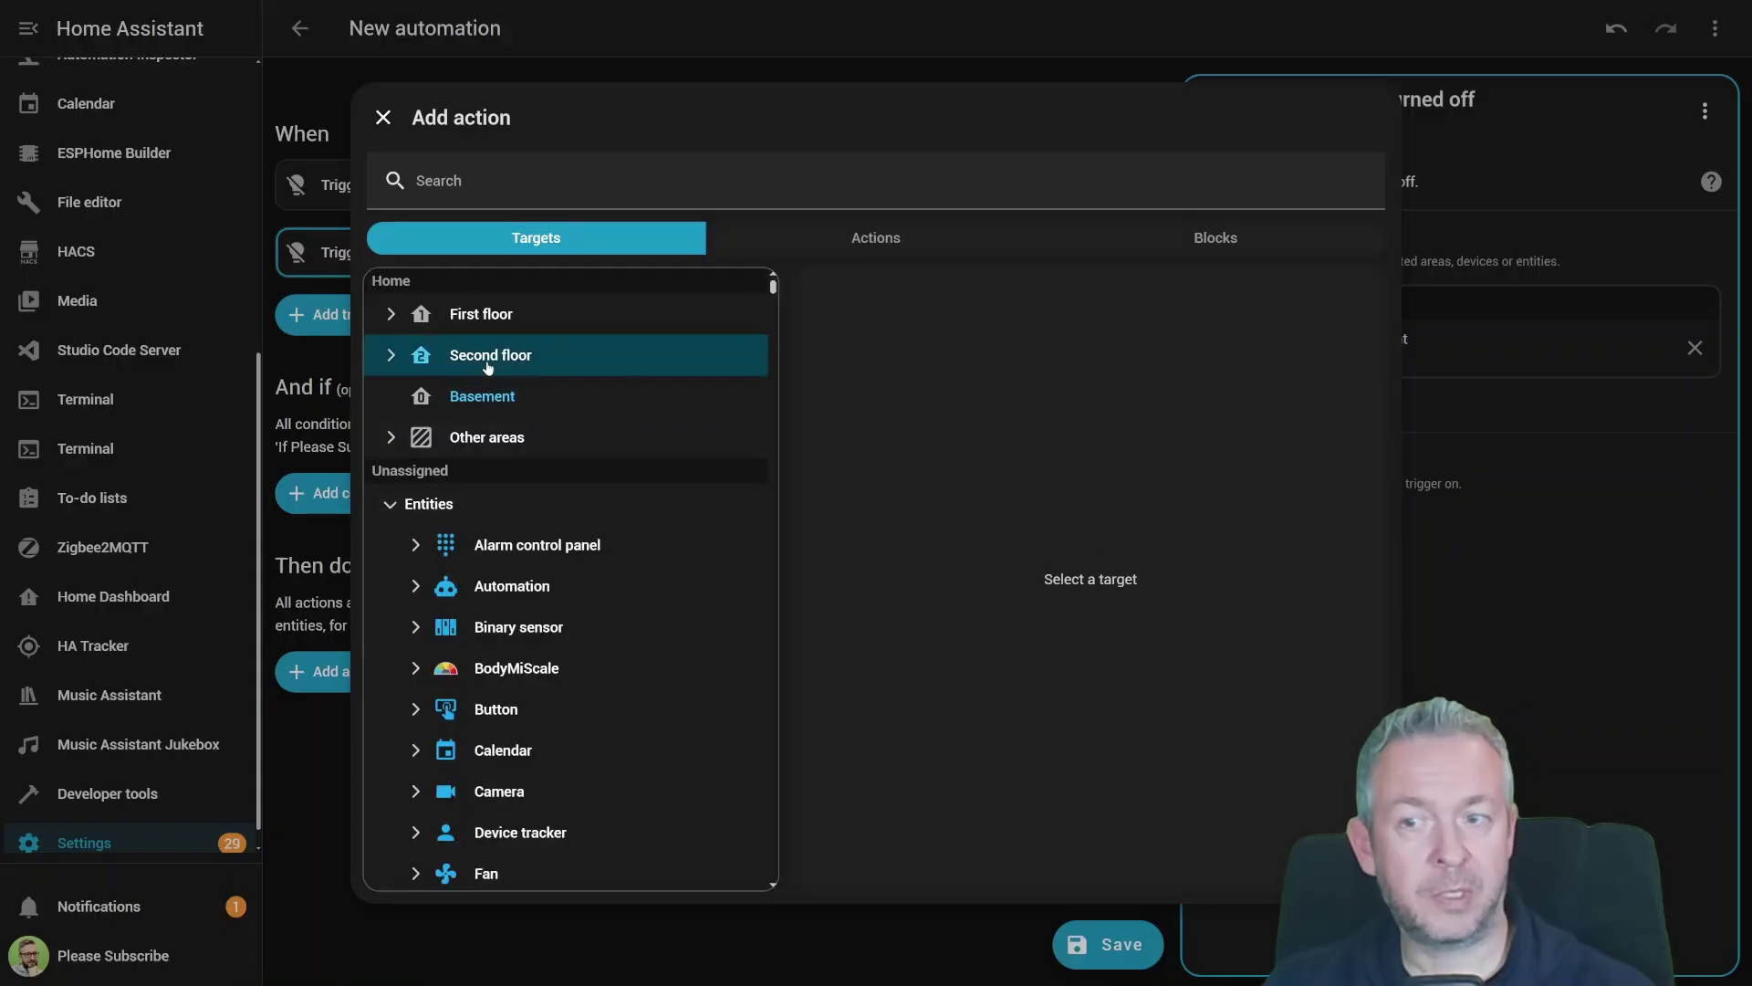
pyautogui.click(391, 355)
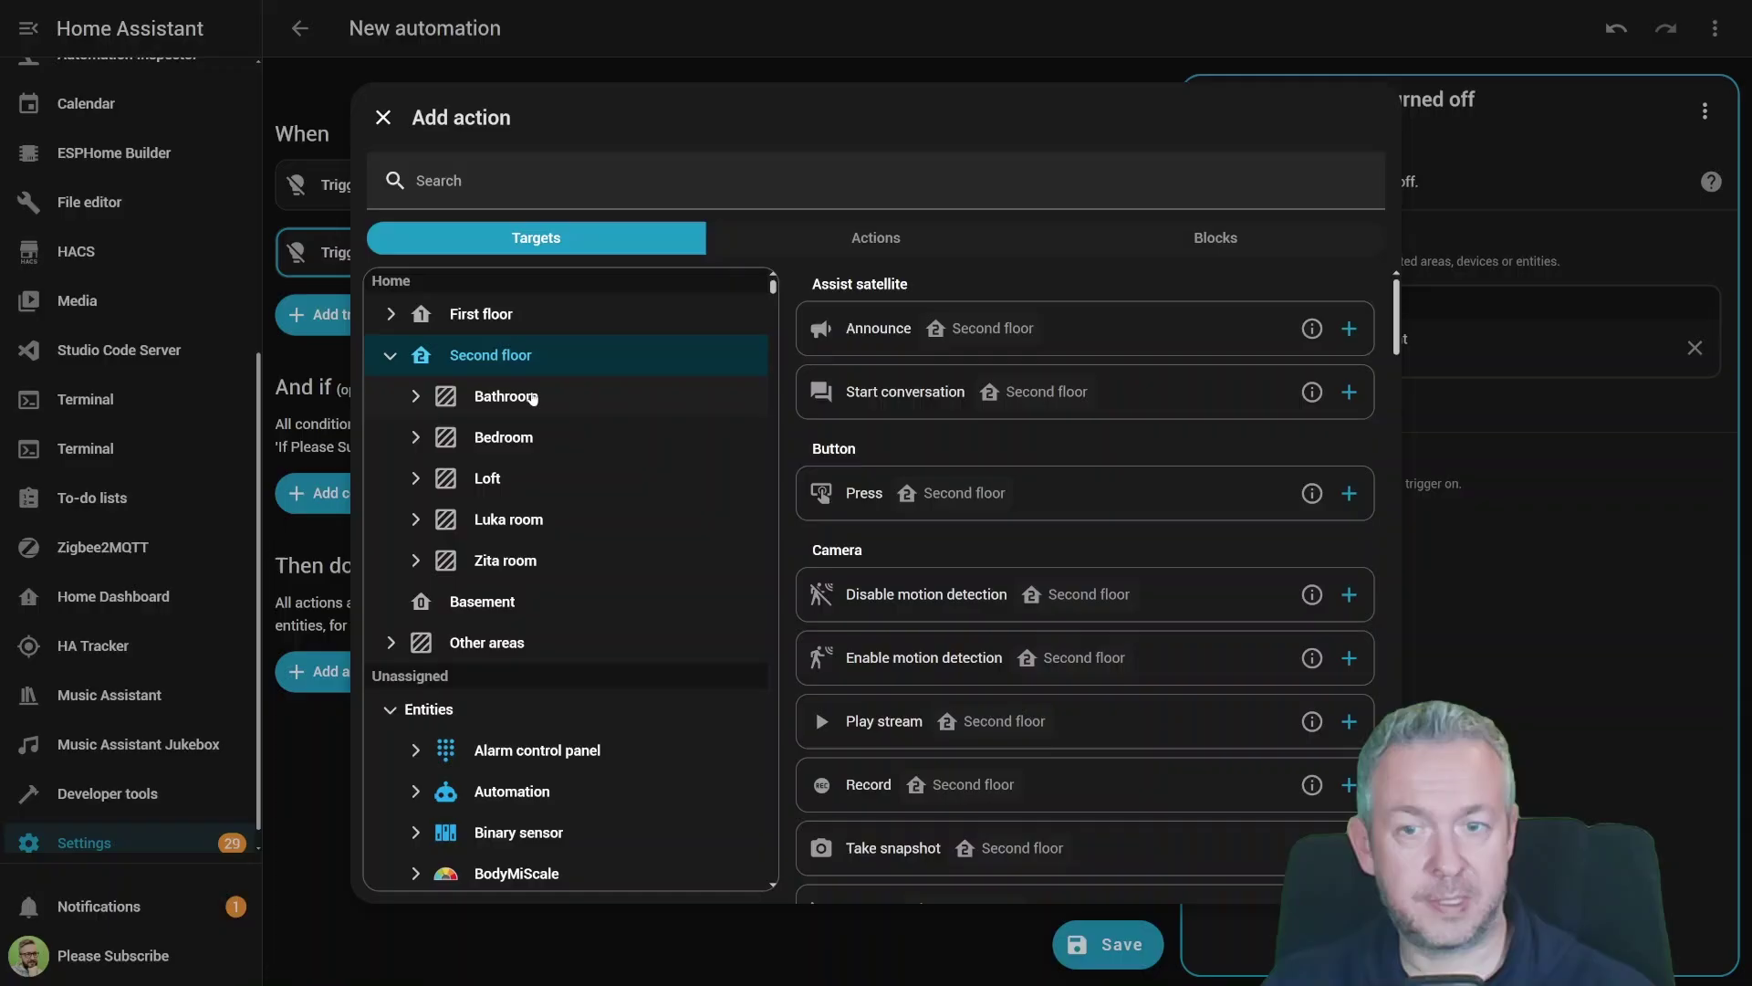
pyautogui.click(533, 398)
pyautogui.click(497, 440)
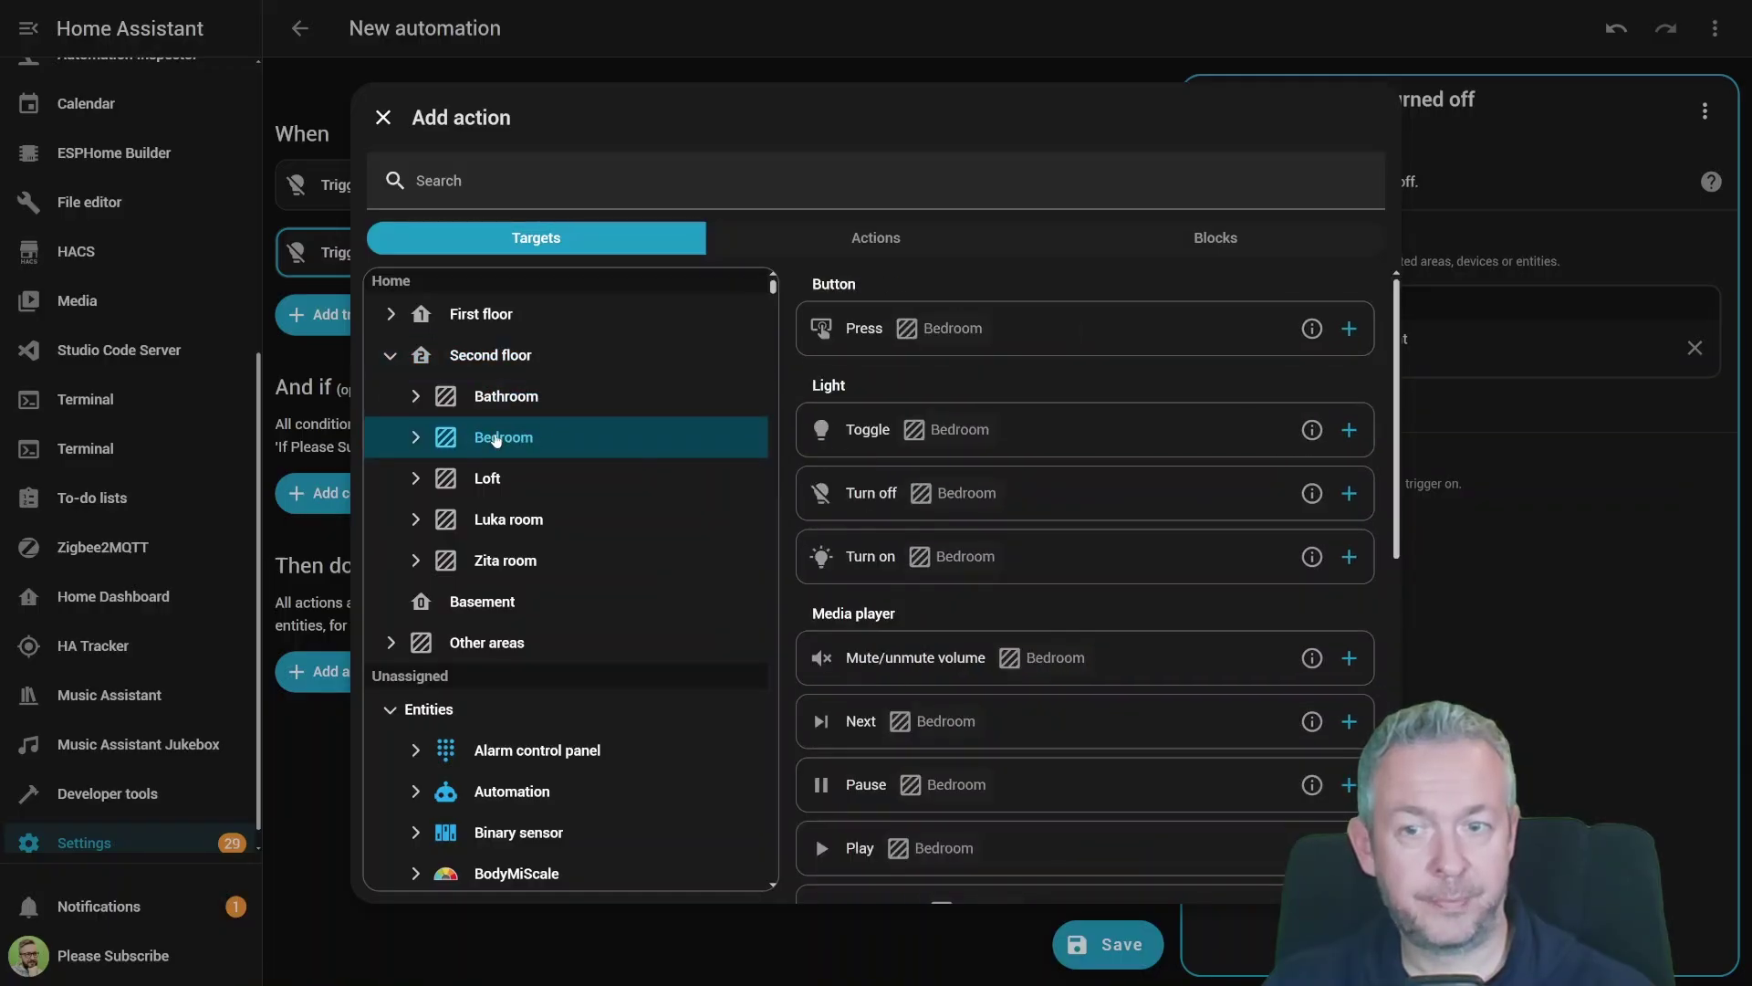
pyautogui.click(1263, 724)
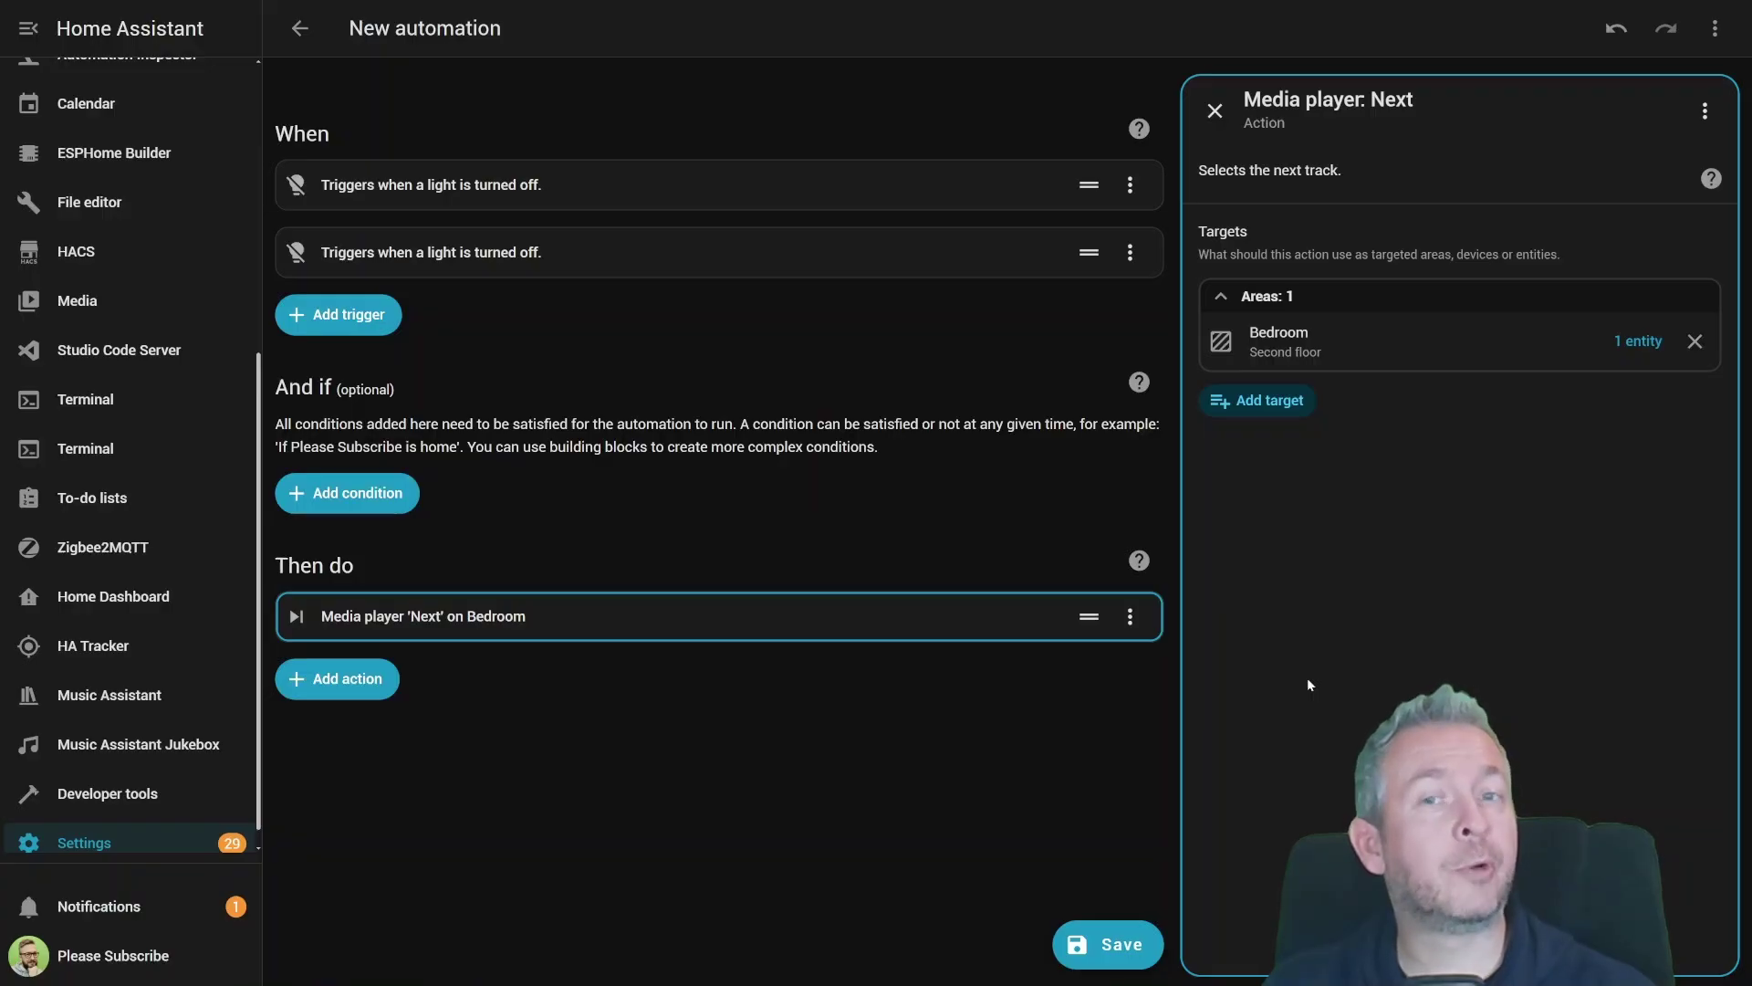
# Briefly bring up the Add trigger picker in the automation editor
pyautogui.click(324, 318)
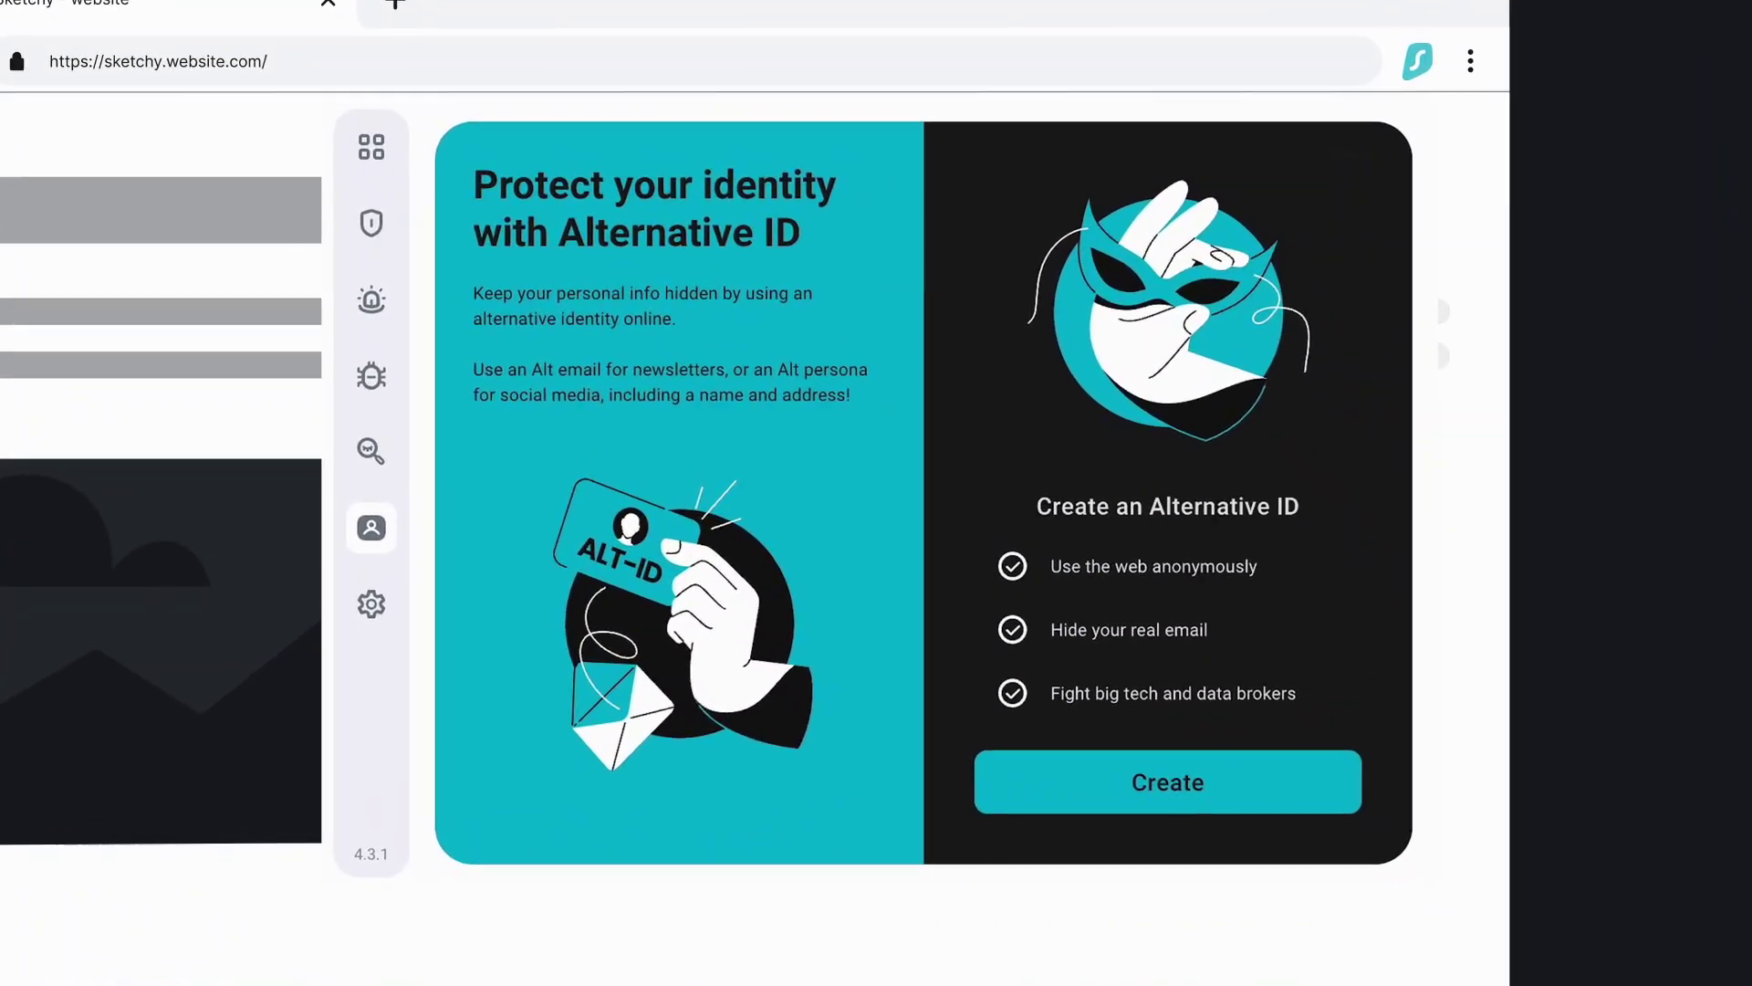
# Create an Alt ID with a regenerated persona and random alt email, then dismiss the confirmation
pyautogui.click(1290, 819)
pyautogui.click(1180, 638)
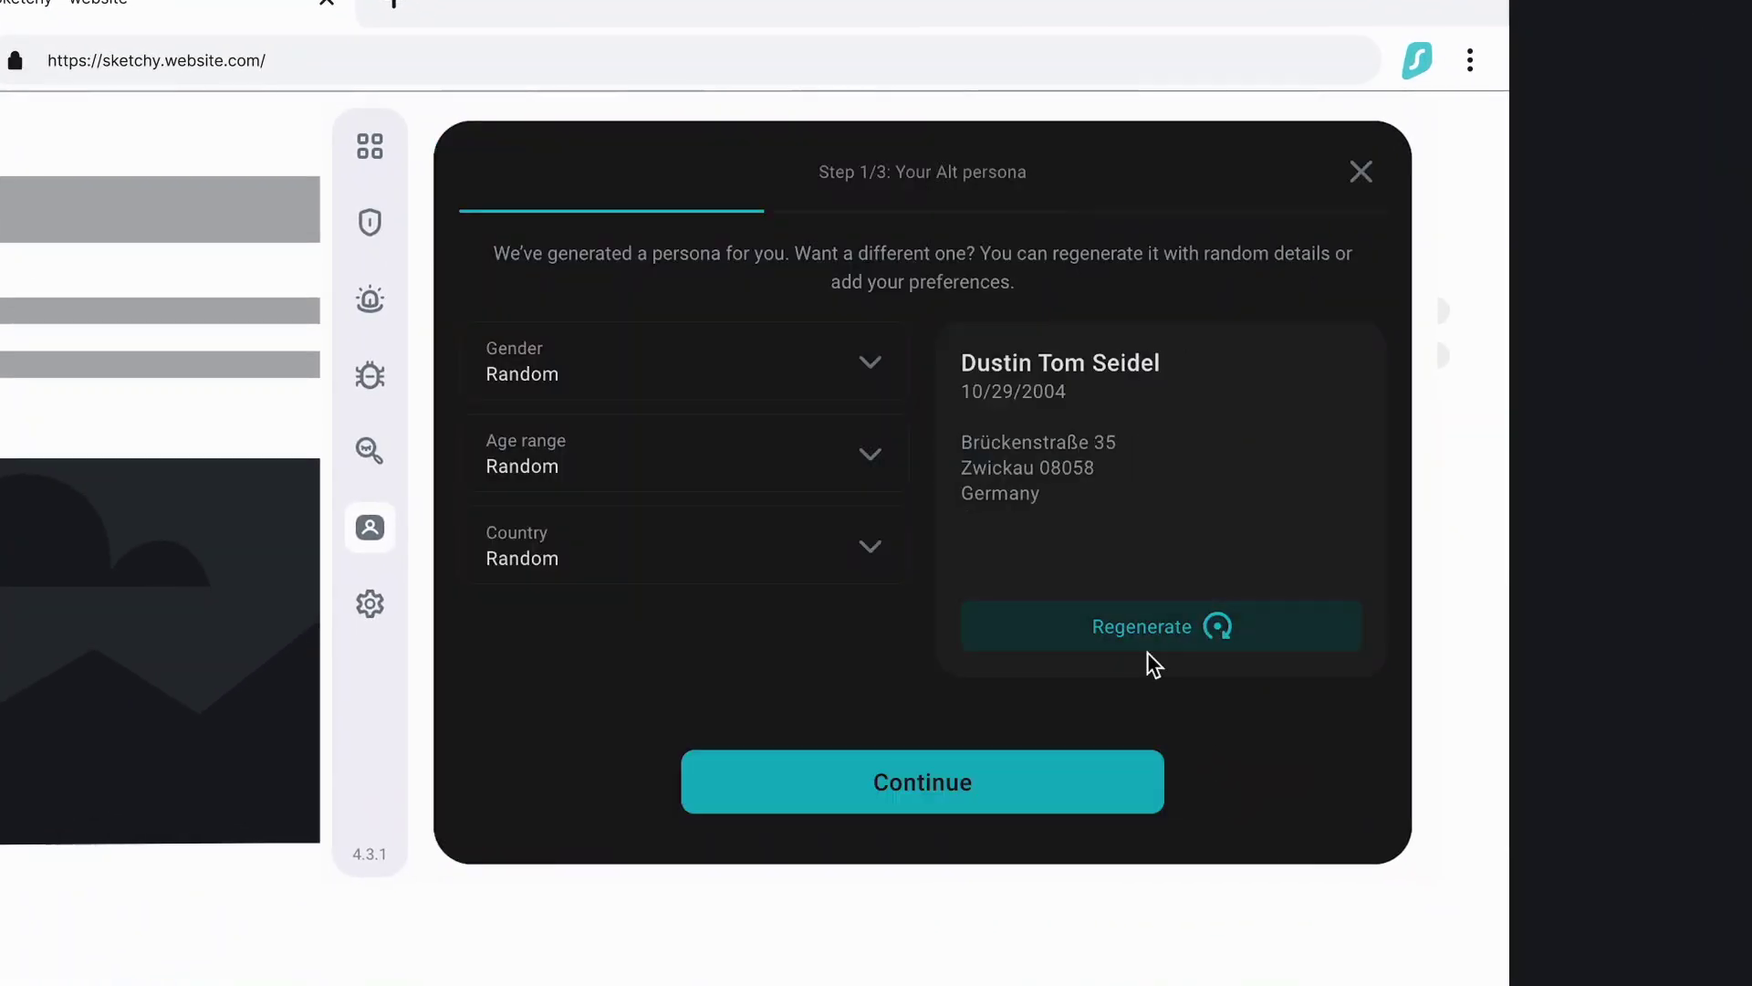
pyautogui.click(953, 780)
pyautogui.click(984, 662)
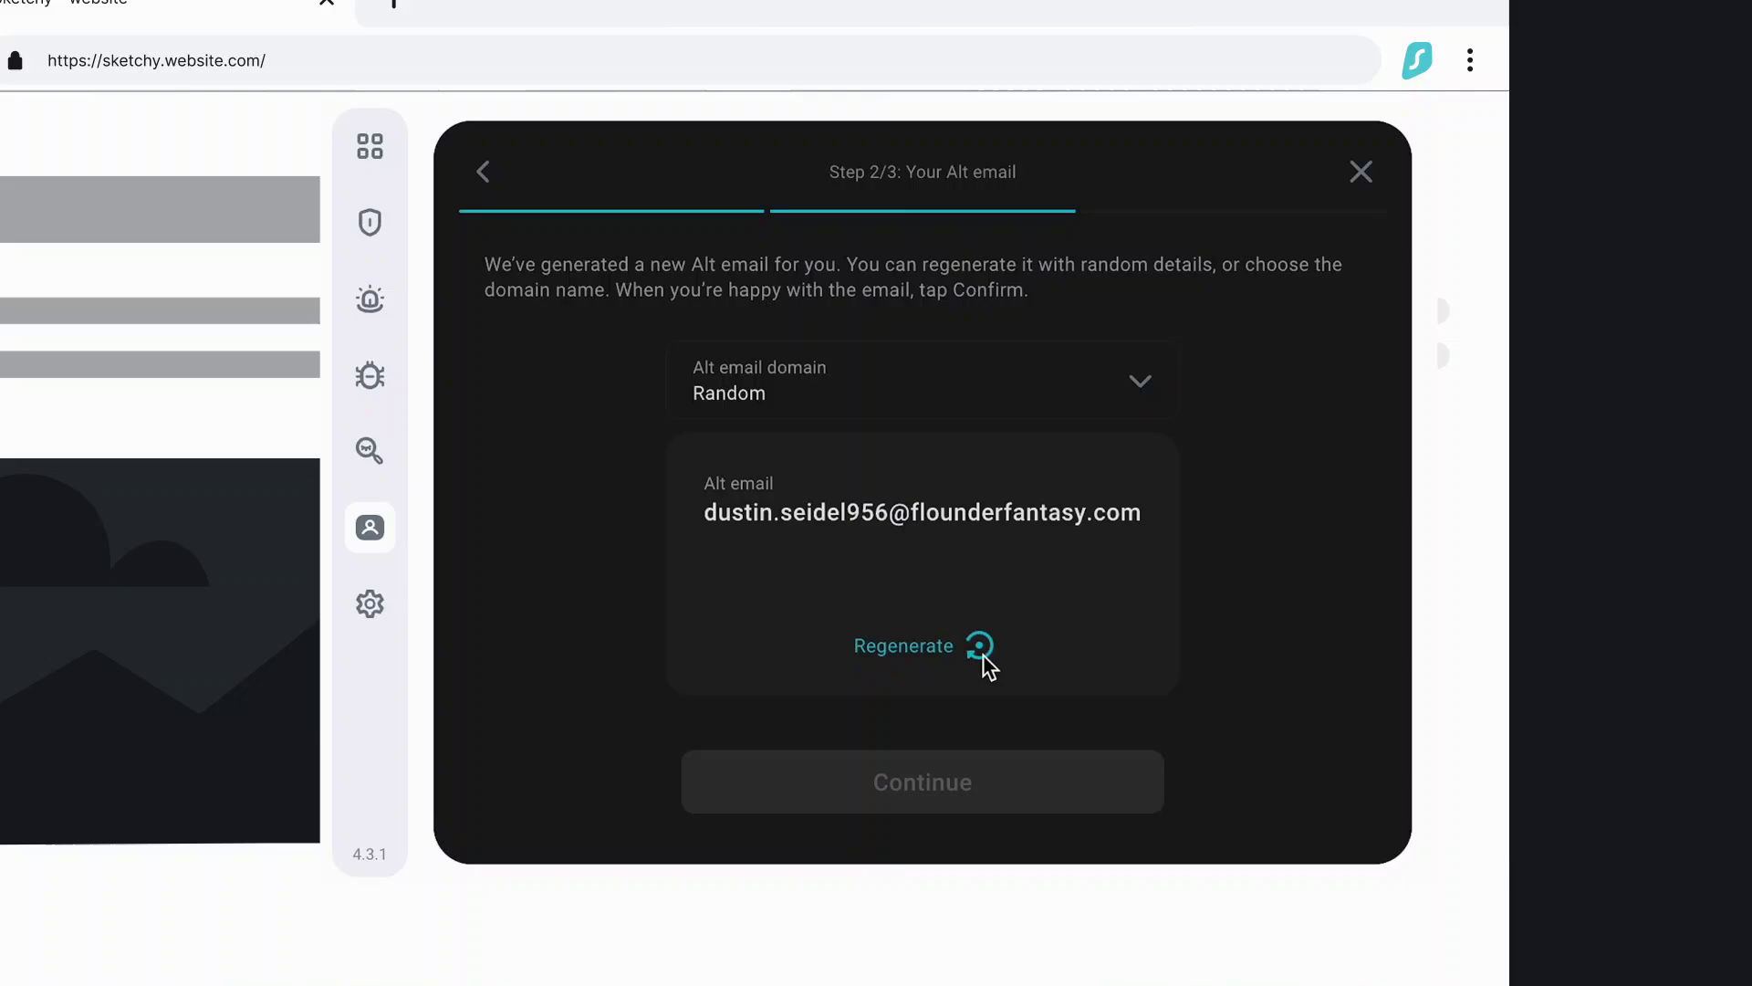
pyautogui.click(973, 771)
pyautogui.click(970, 782)
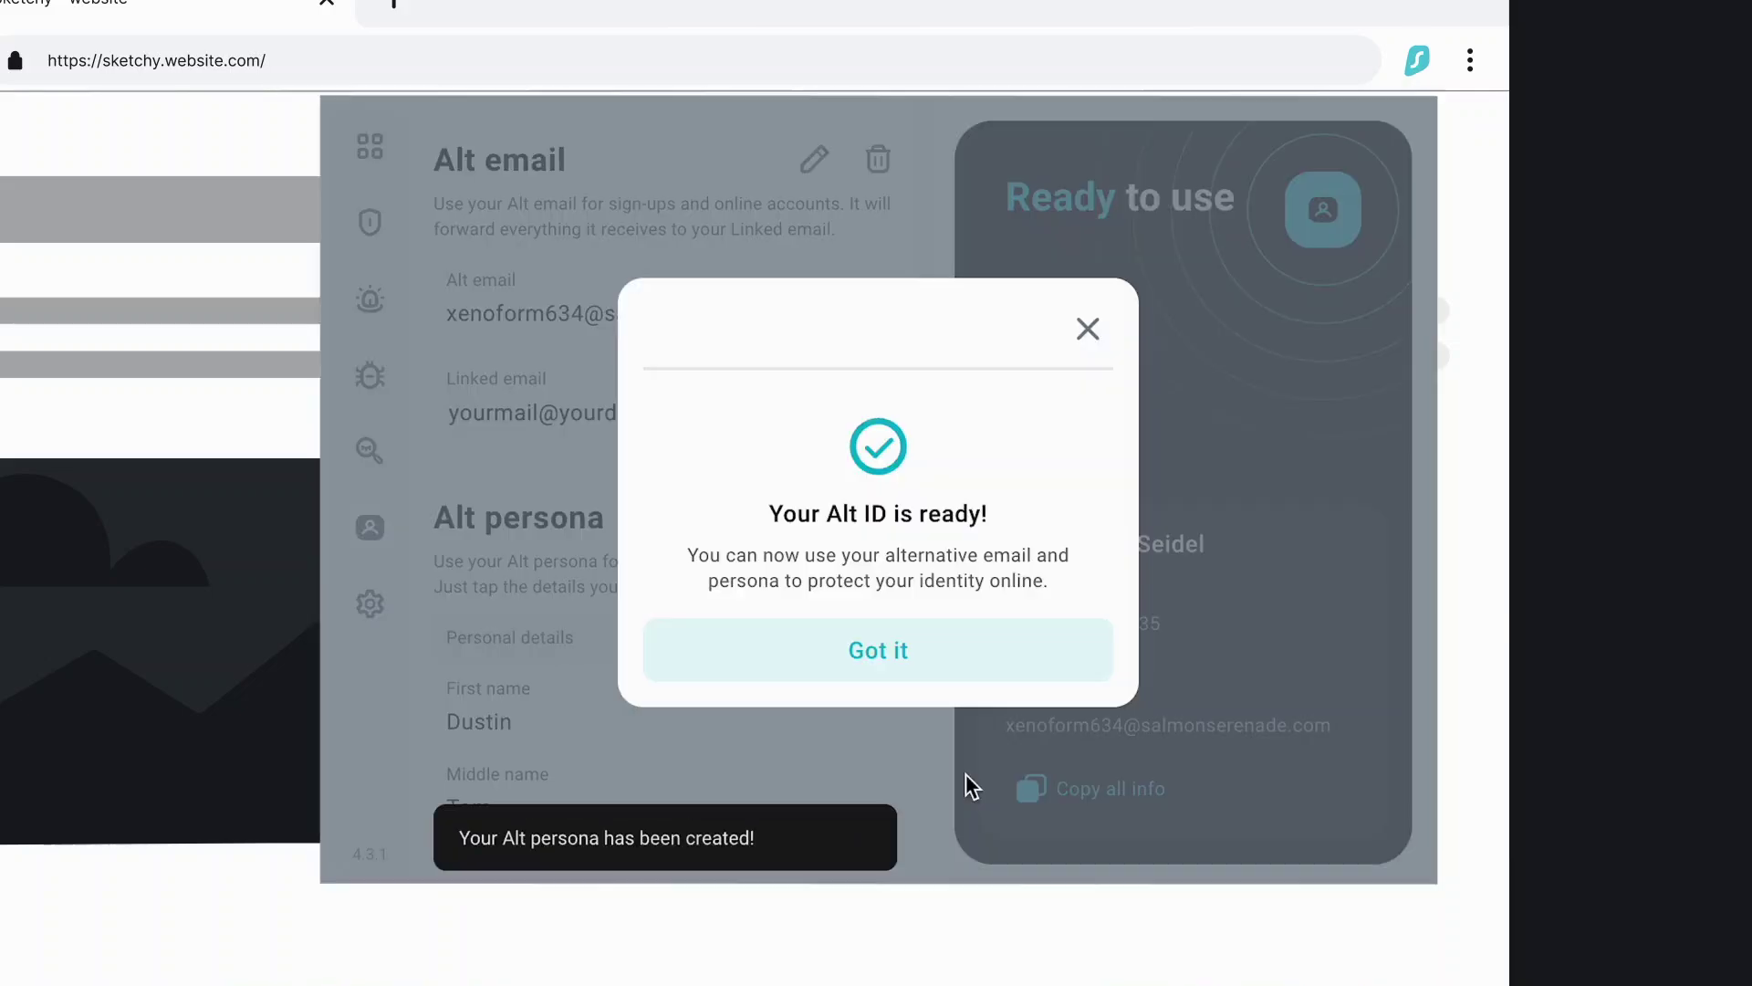
pyautogui.click(953, 674)
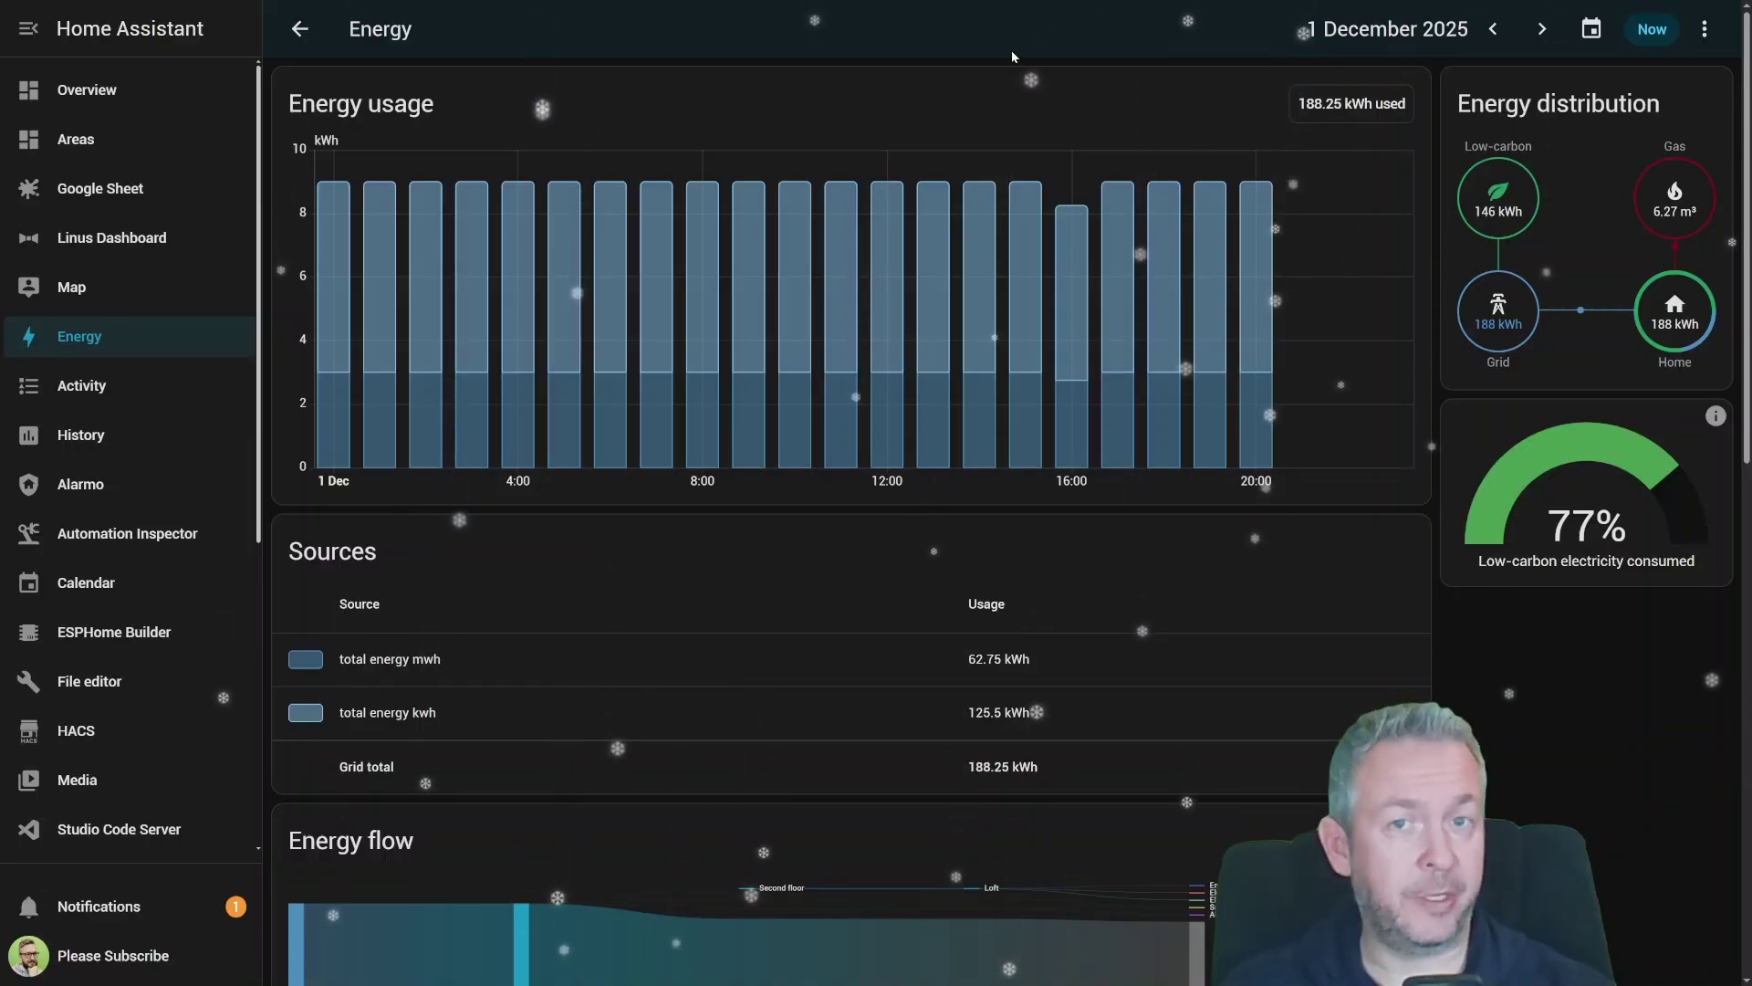
# Scroll through the Energy dashboard's usage charts and open its three-dot overflow menu
pyautogui.moveTo(811, 248)
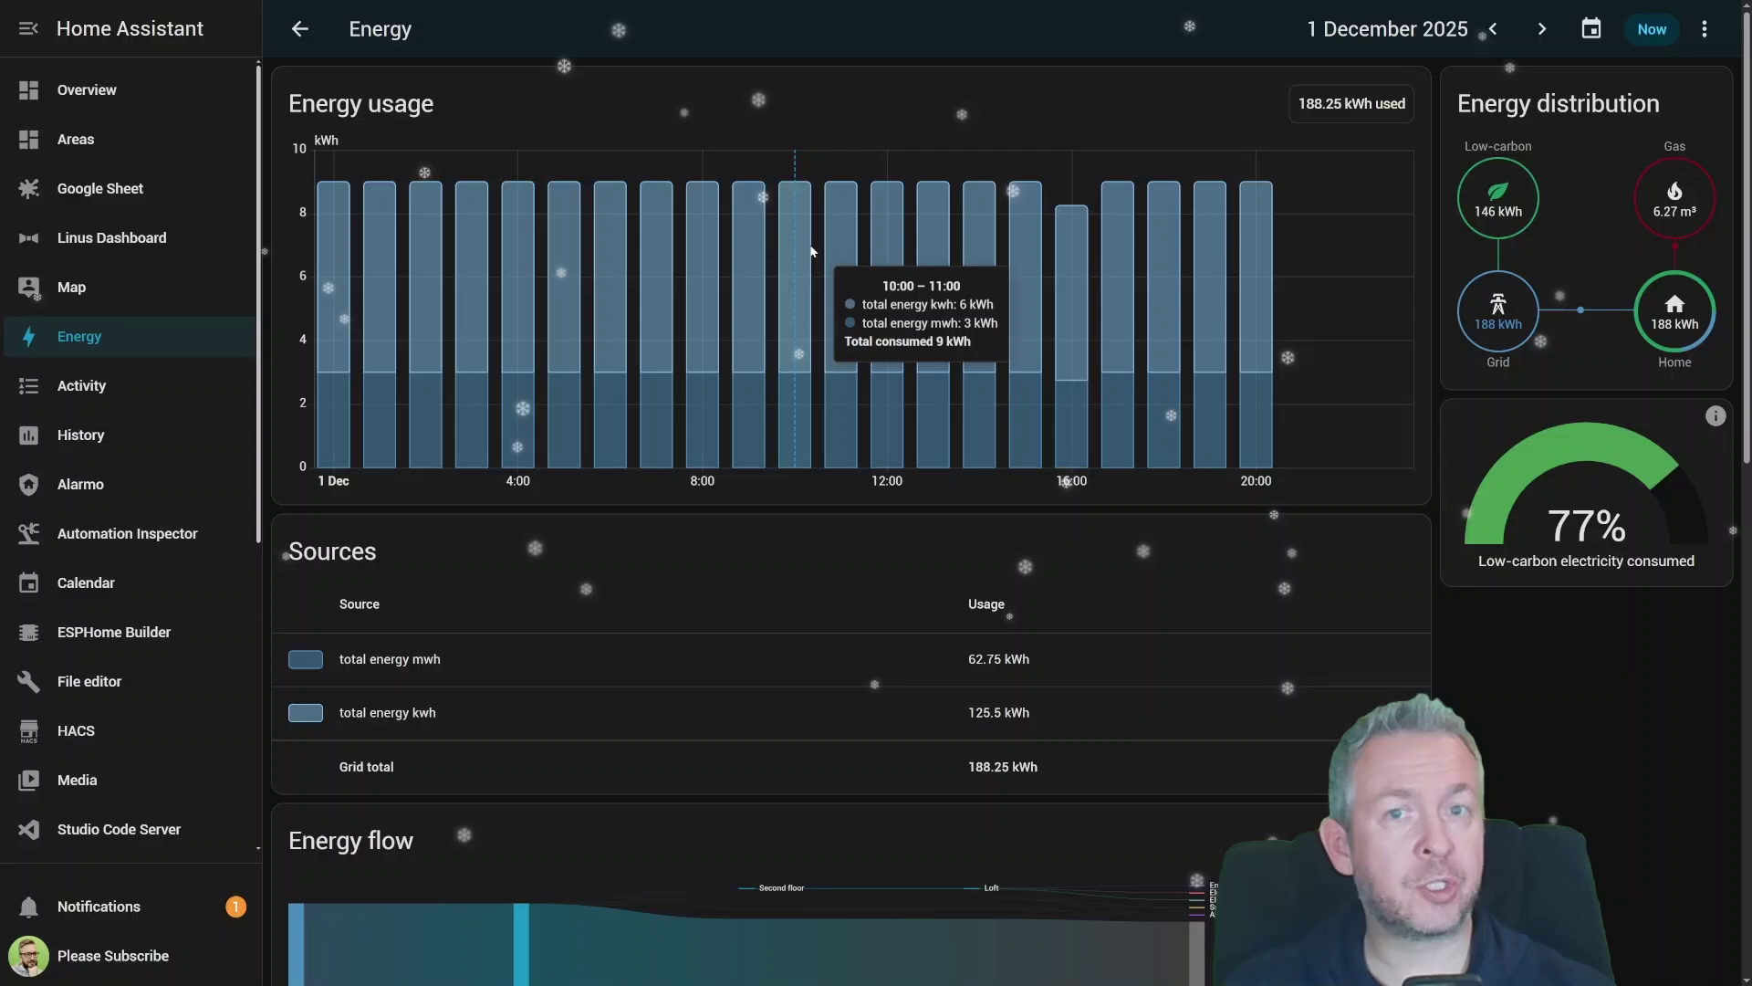
pyautogui.scroll(-2, 791, 270)
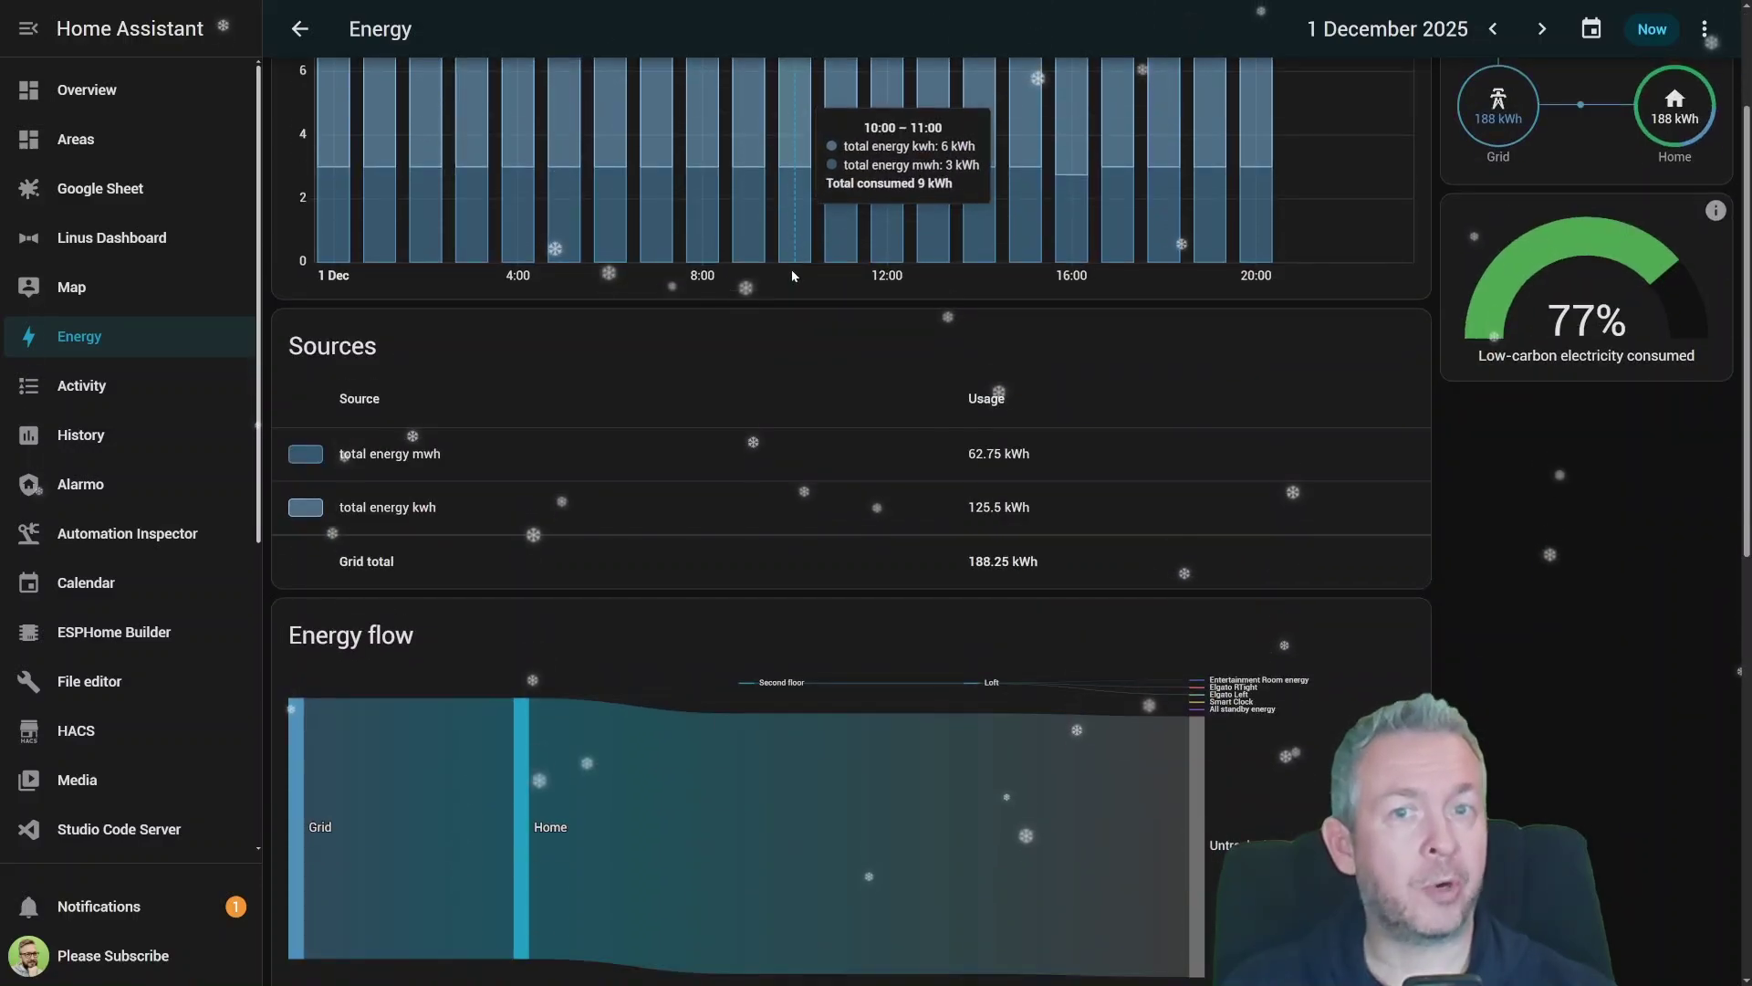
pyautogui.scroll(-1, 791, 270)
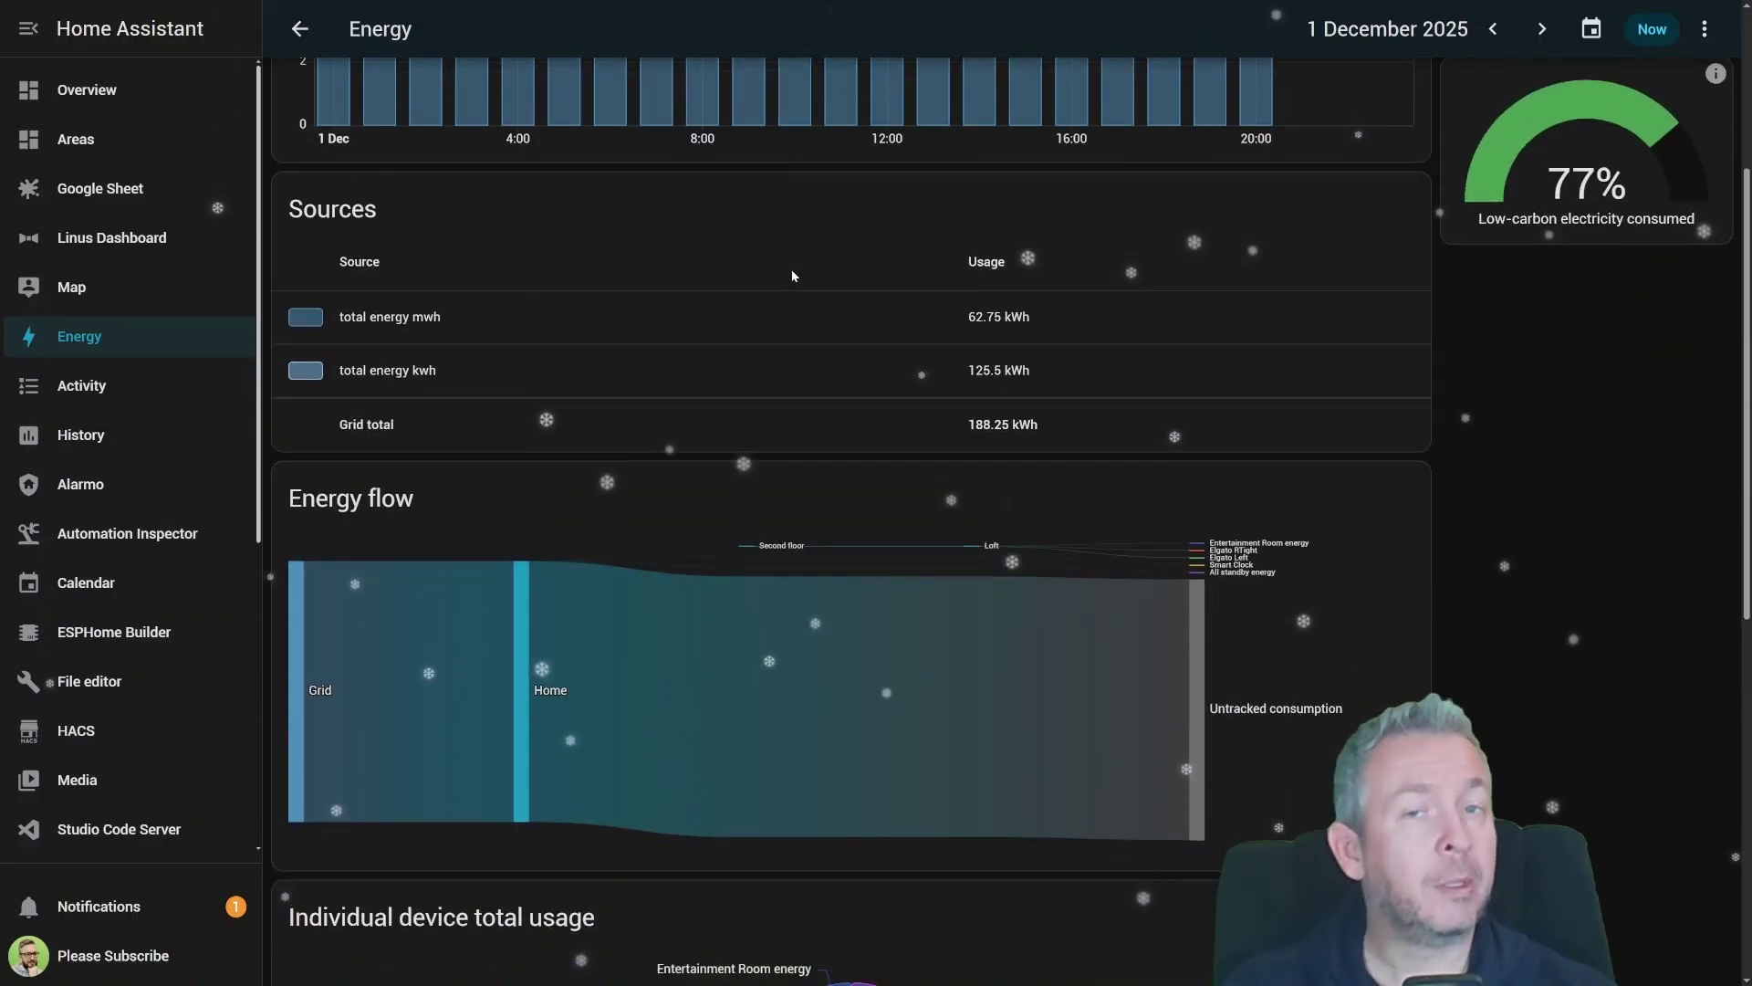
pyautogui.scroll(-1, 787, 279)
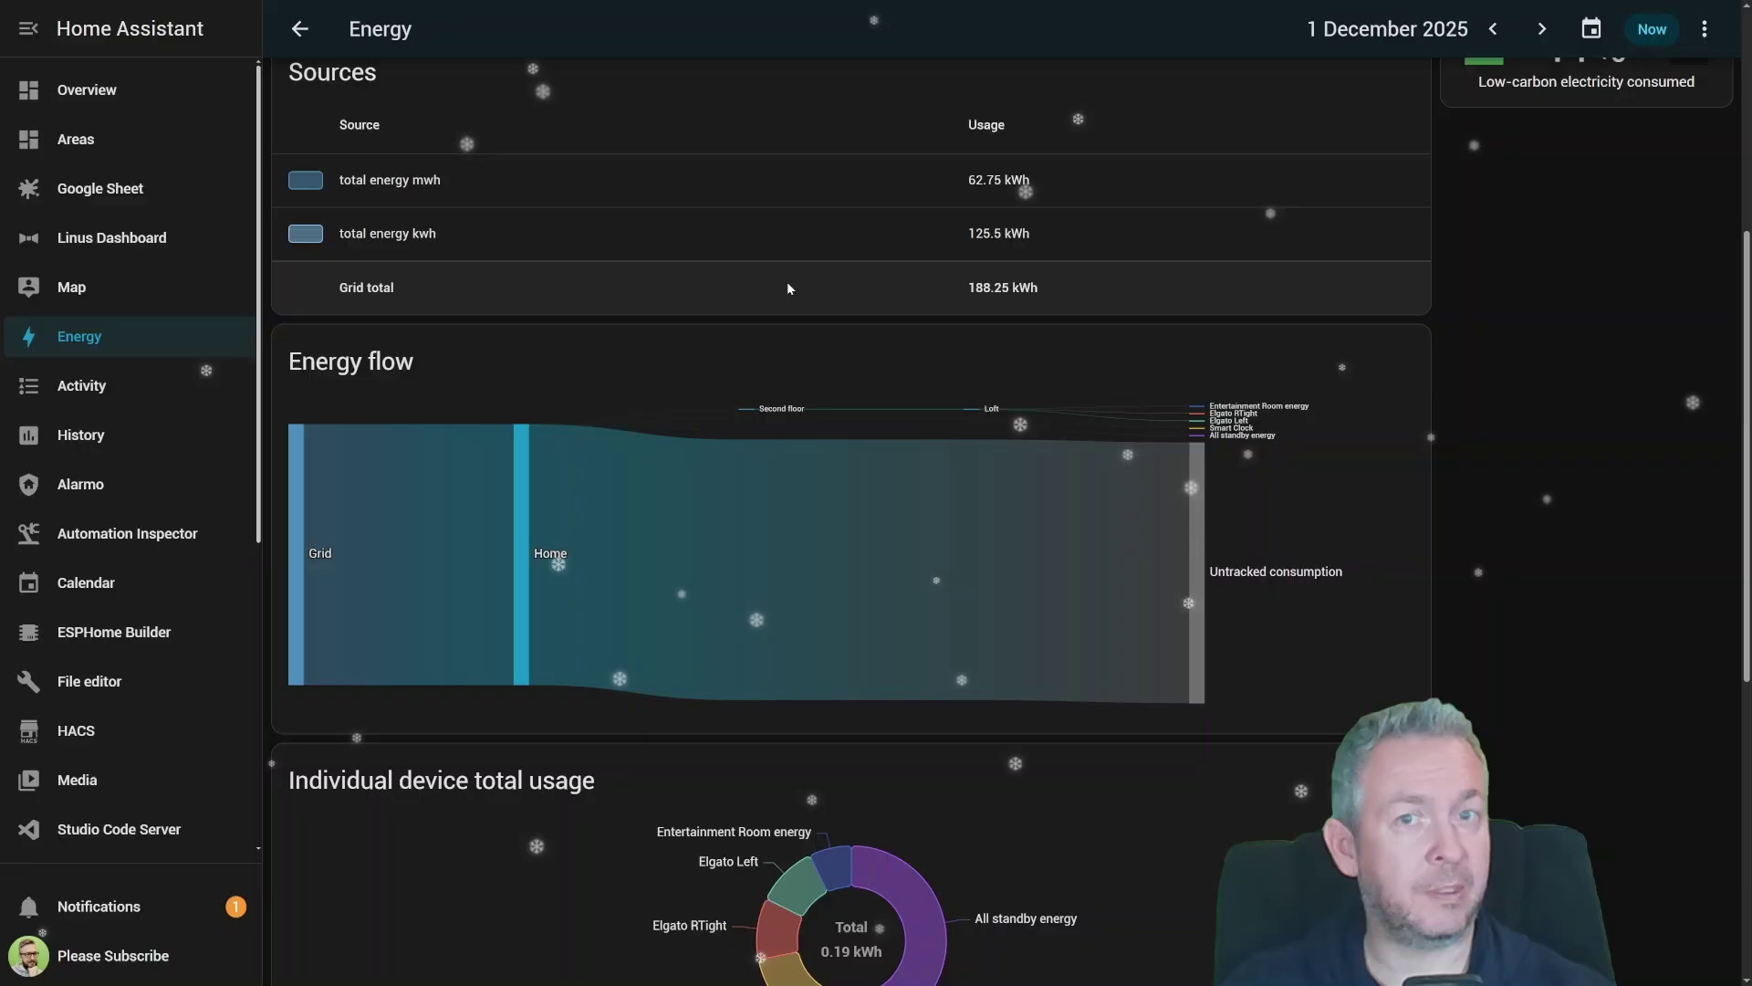
pyautogui.scroll(-2, 787, 285)
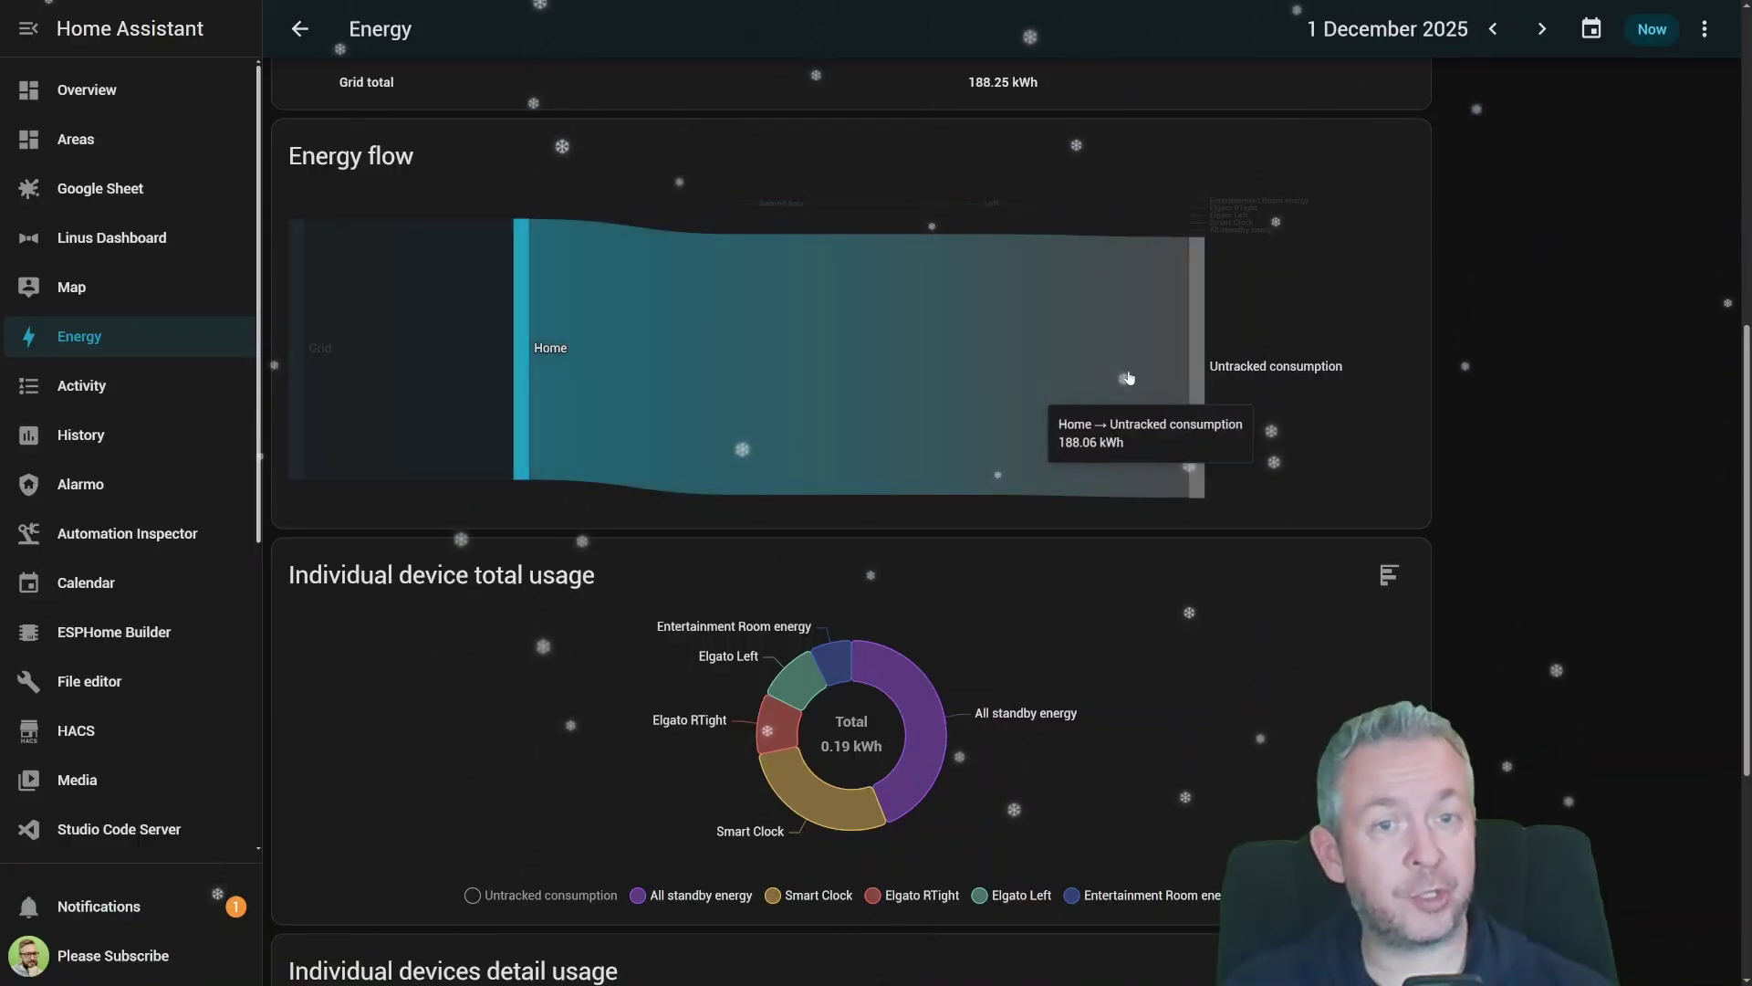
pyautogui.click(1706, 27)
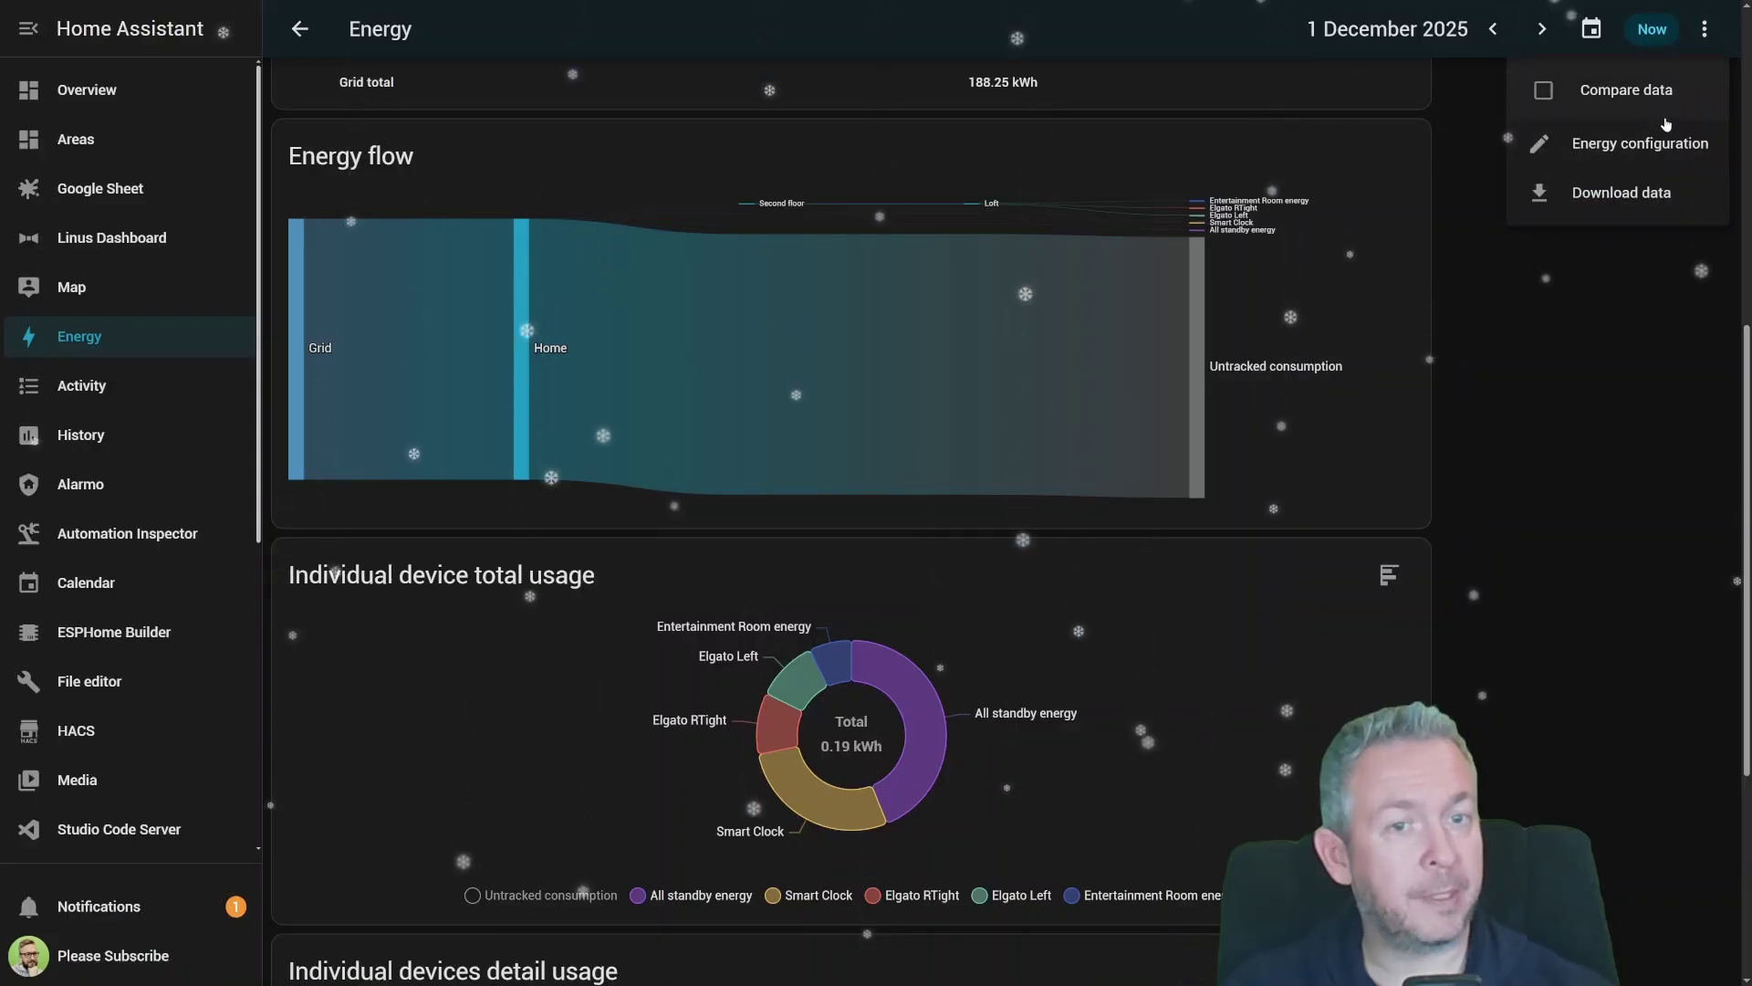
# In the energy configuration, save the Entertainment Room energy device with both its Energy and Power sensors
pyautogui.click(1634, 143)
pyautogui.scroll(-4, 955, 396)
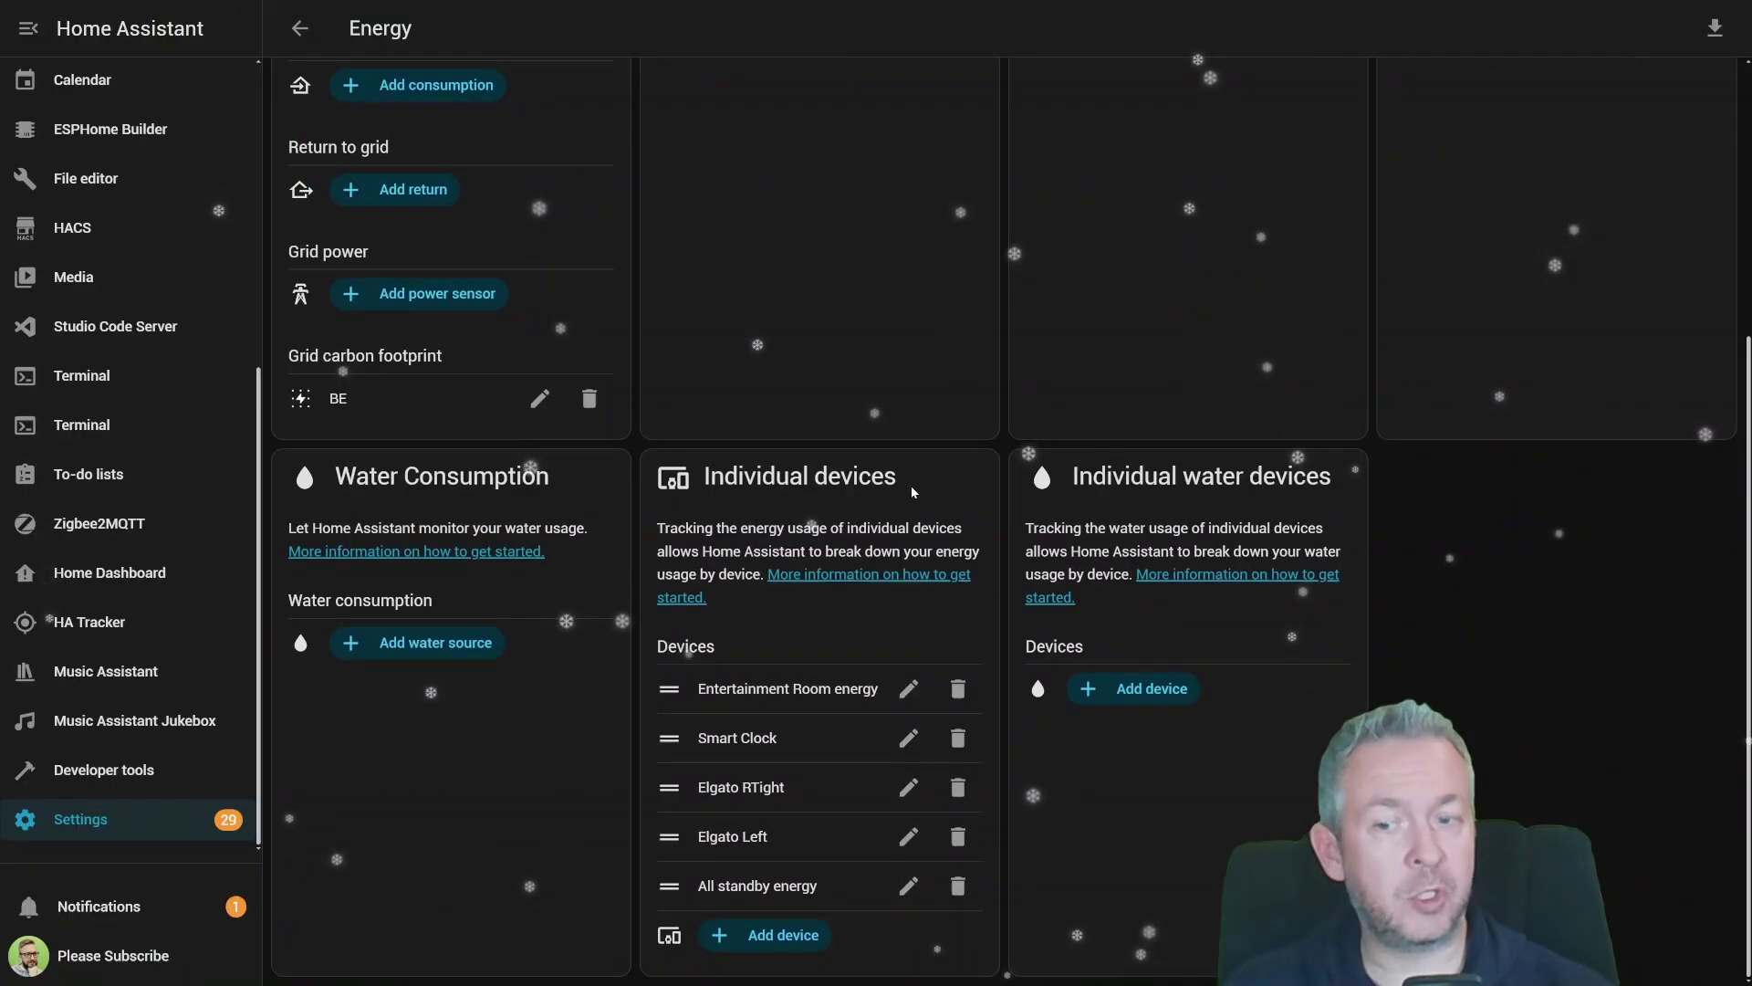
pyautogui.click(907, 694)
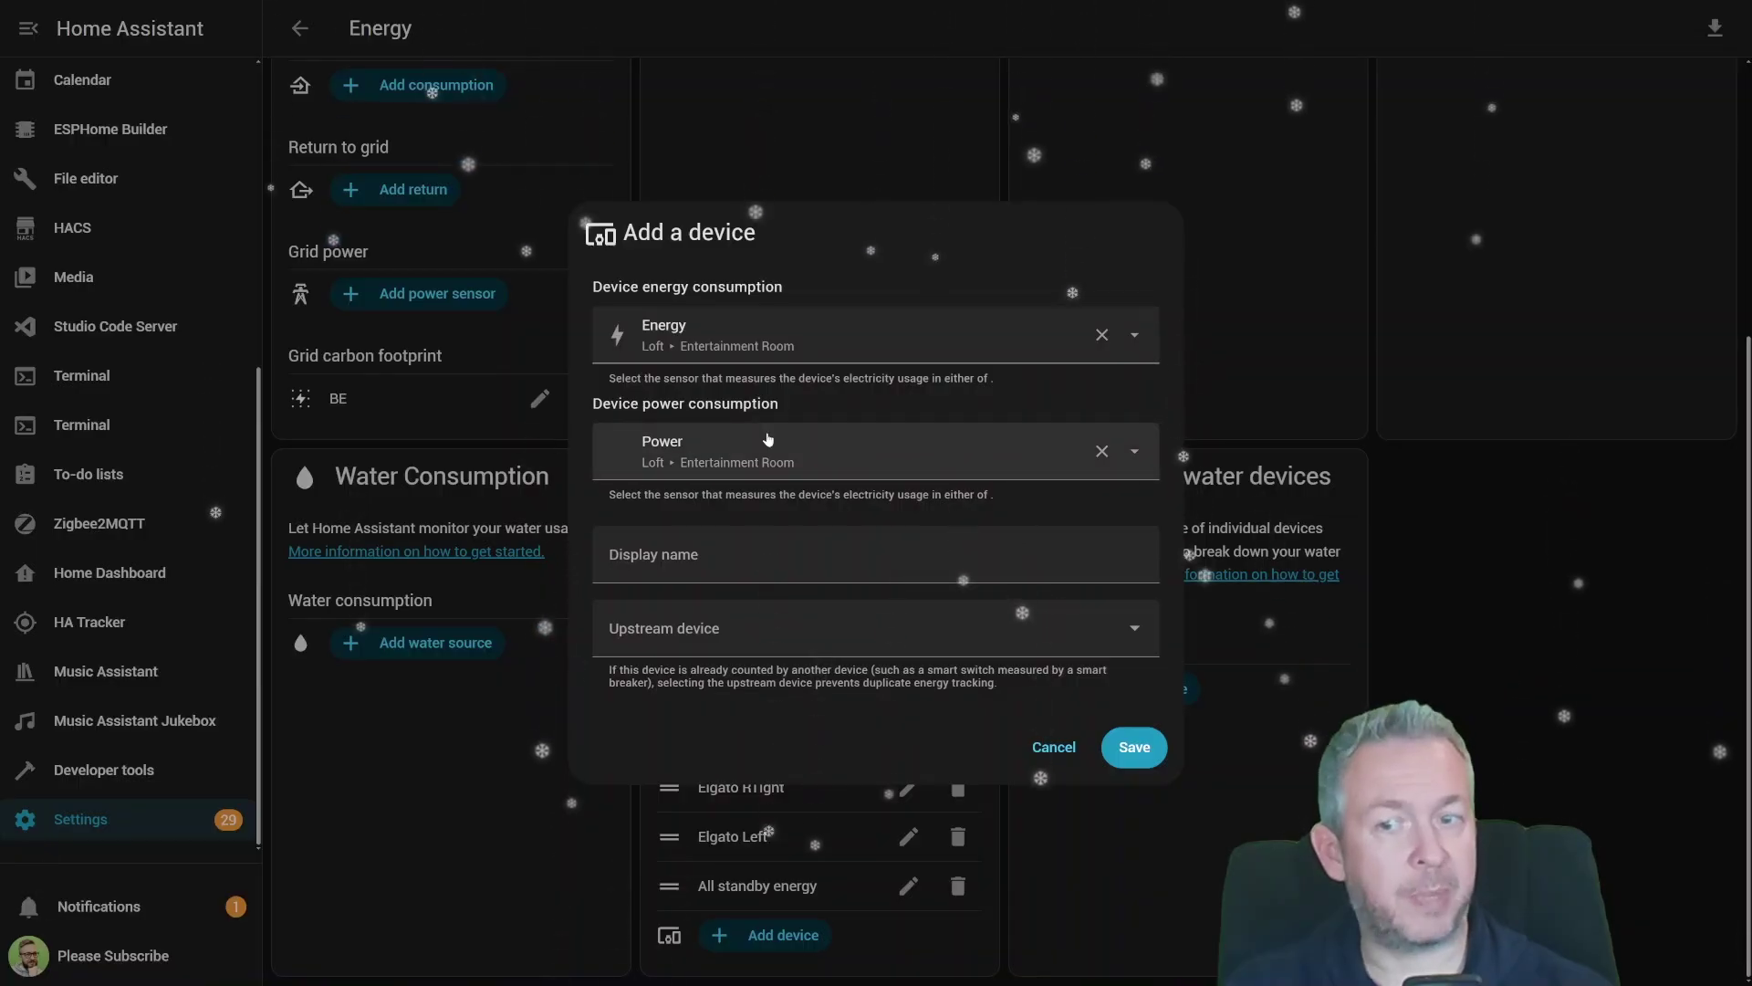
pyautogui.click(1128, 744)
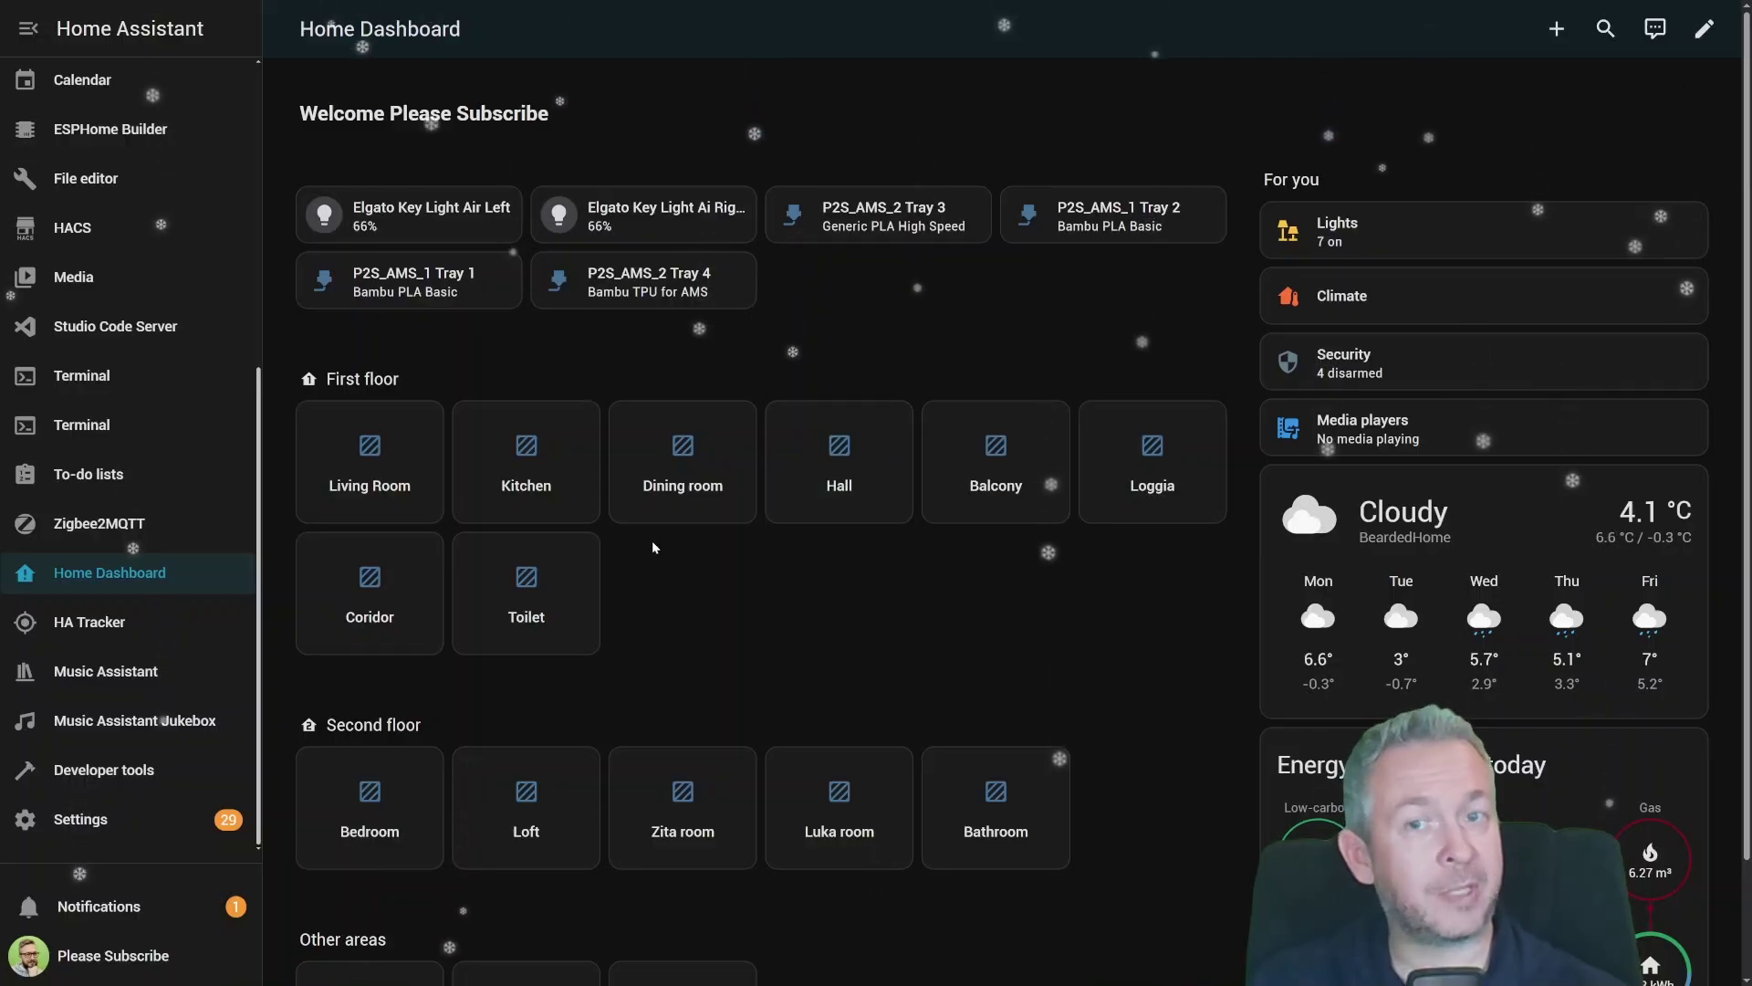
# On the Areas page, reorder First floor to start with Dining room, Hall and Toilet
pyautogui.click(54, 821)
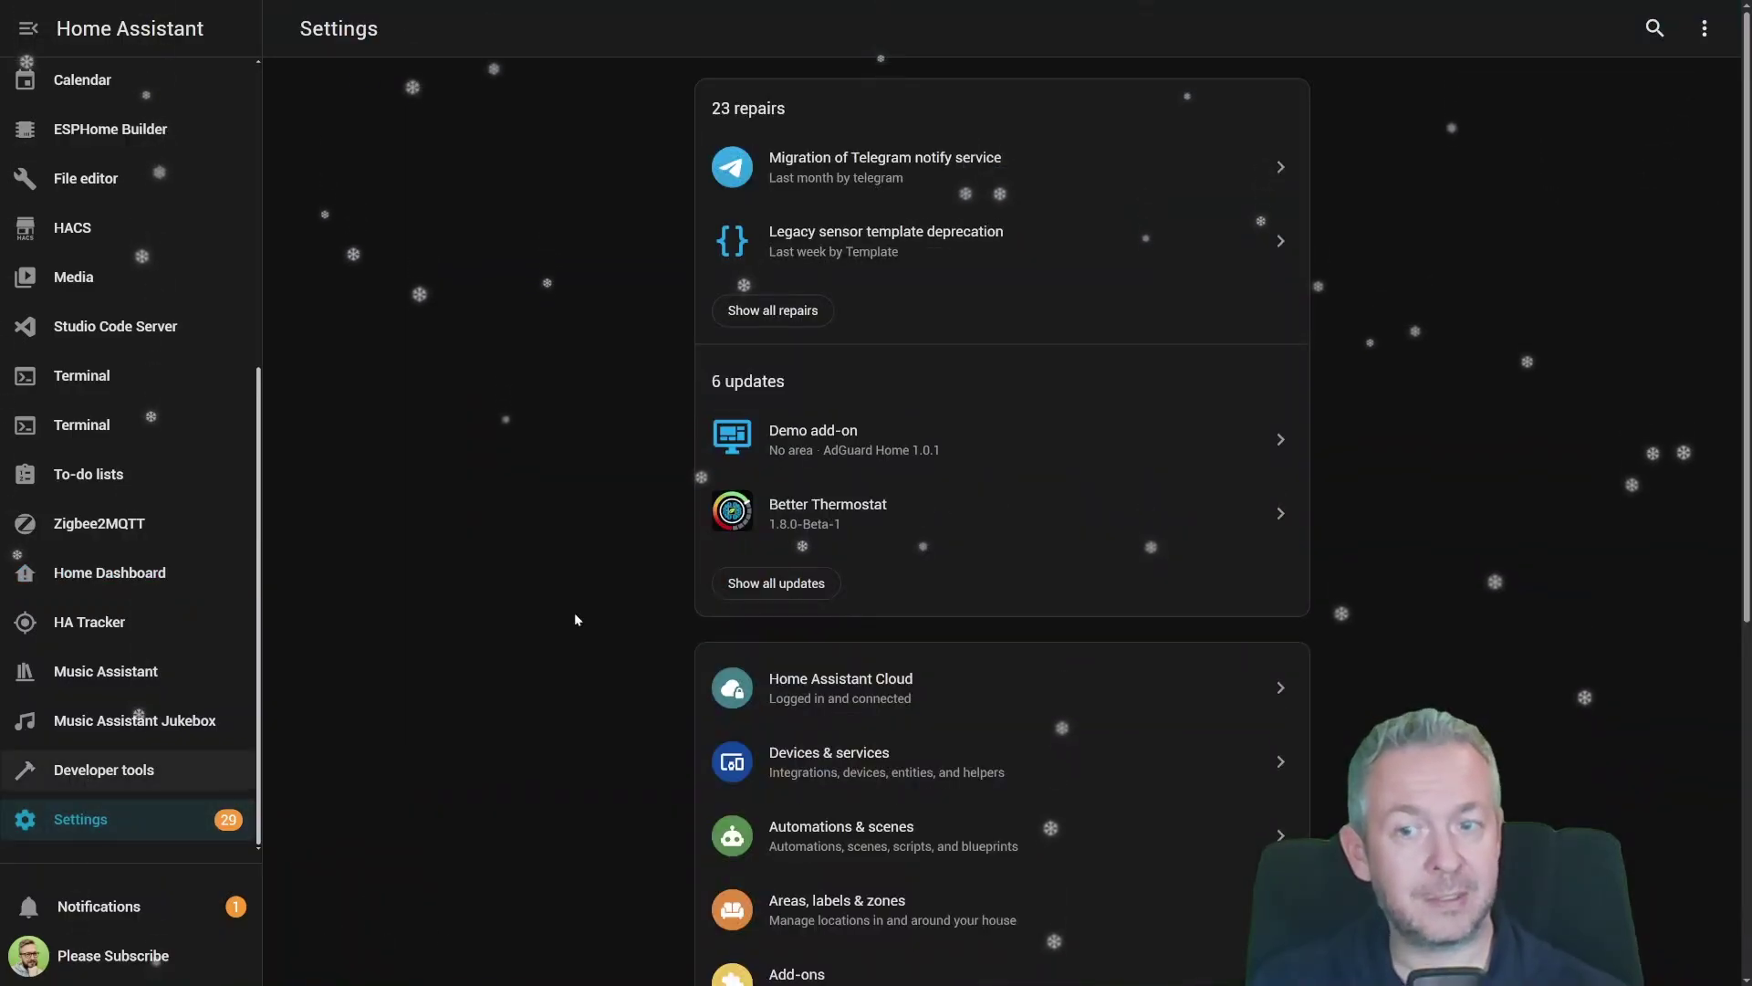
pyautogui.click(894, 909)
pyautogui.moveTo(1004, 274); pyautogui.dragTo(639, 274)
pyautogui.moveTo(327, 246); pyautogui.dragTo(712, 265)
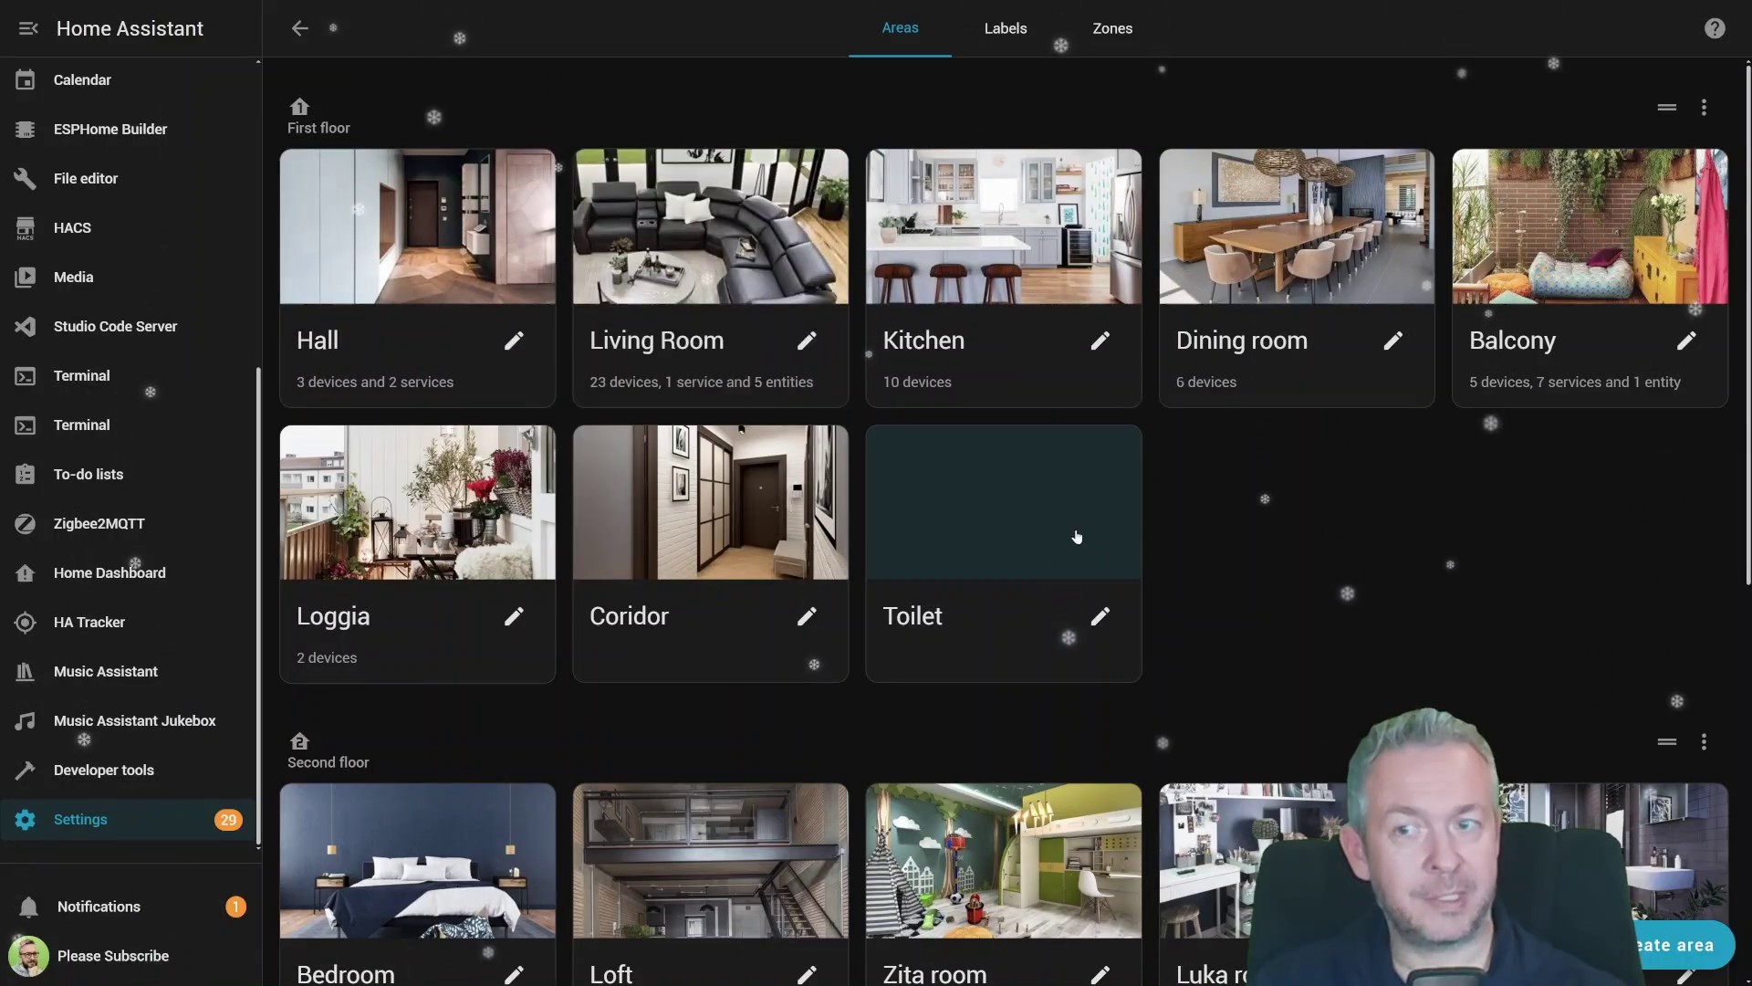
pyautogui.moveTo(1077, 537); pyautogui.dragTo(602, 283)
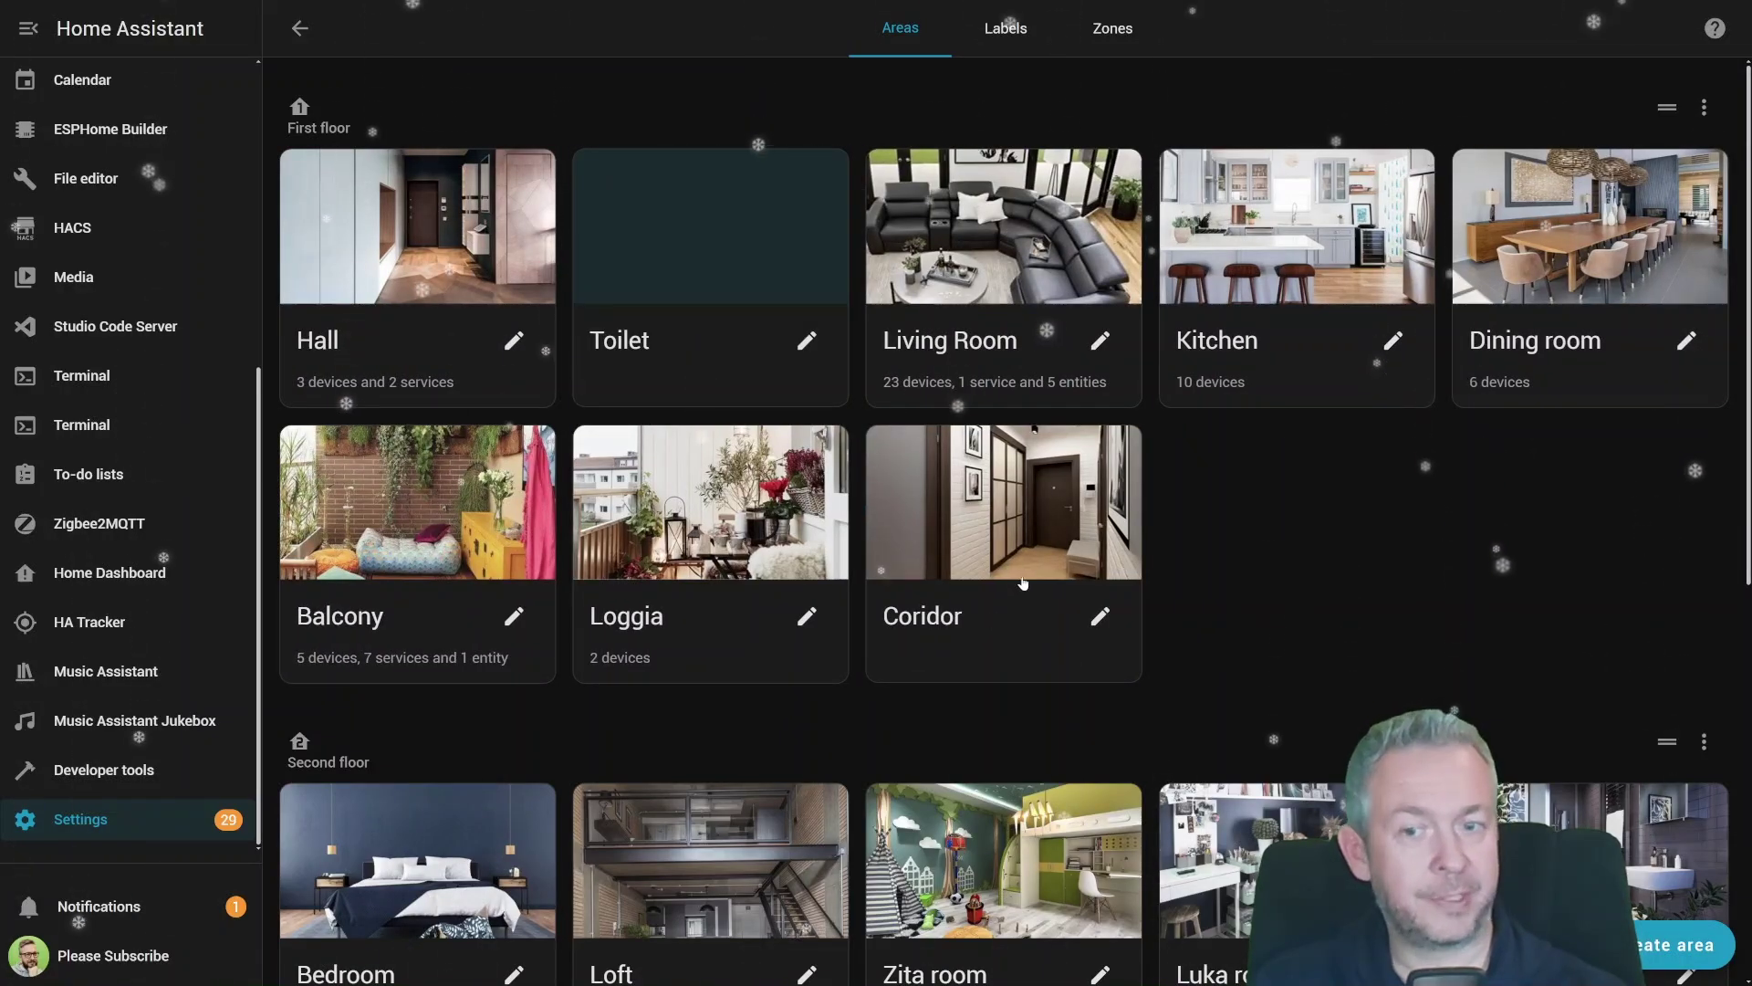
pyautogui.moveTo(1023, 582); pyautogui.dragTo(969, 559)
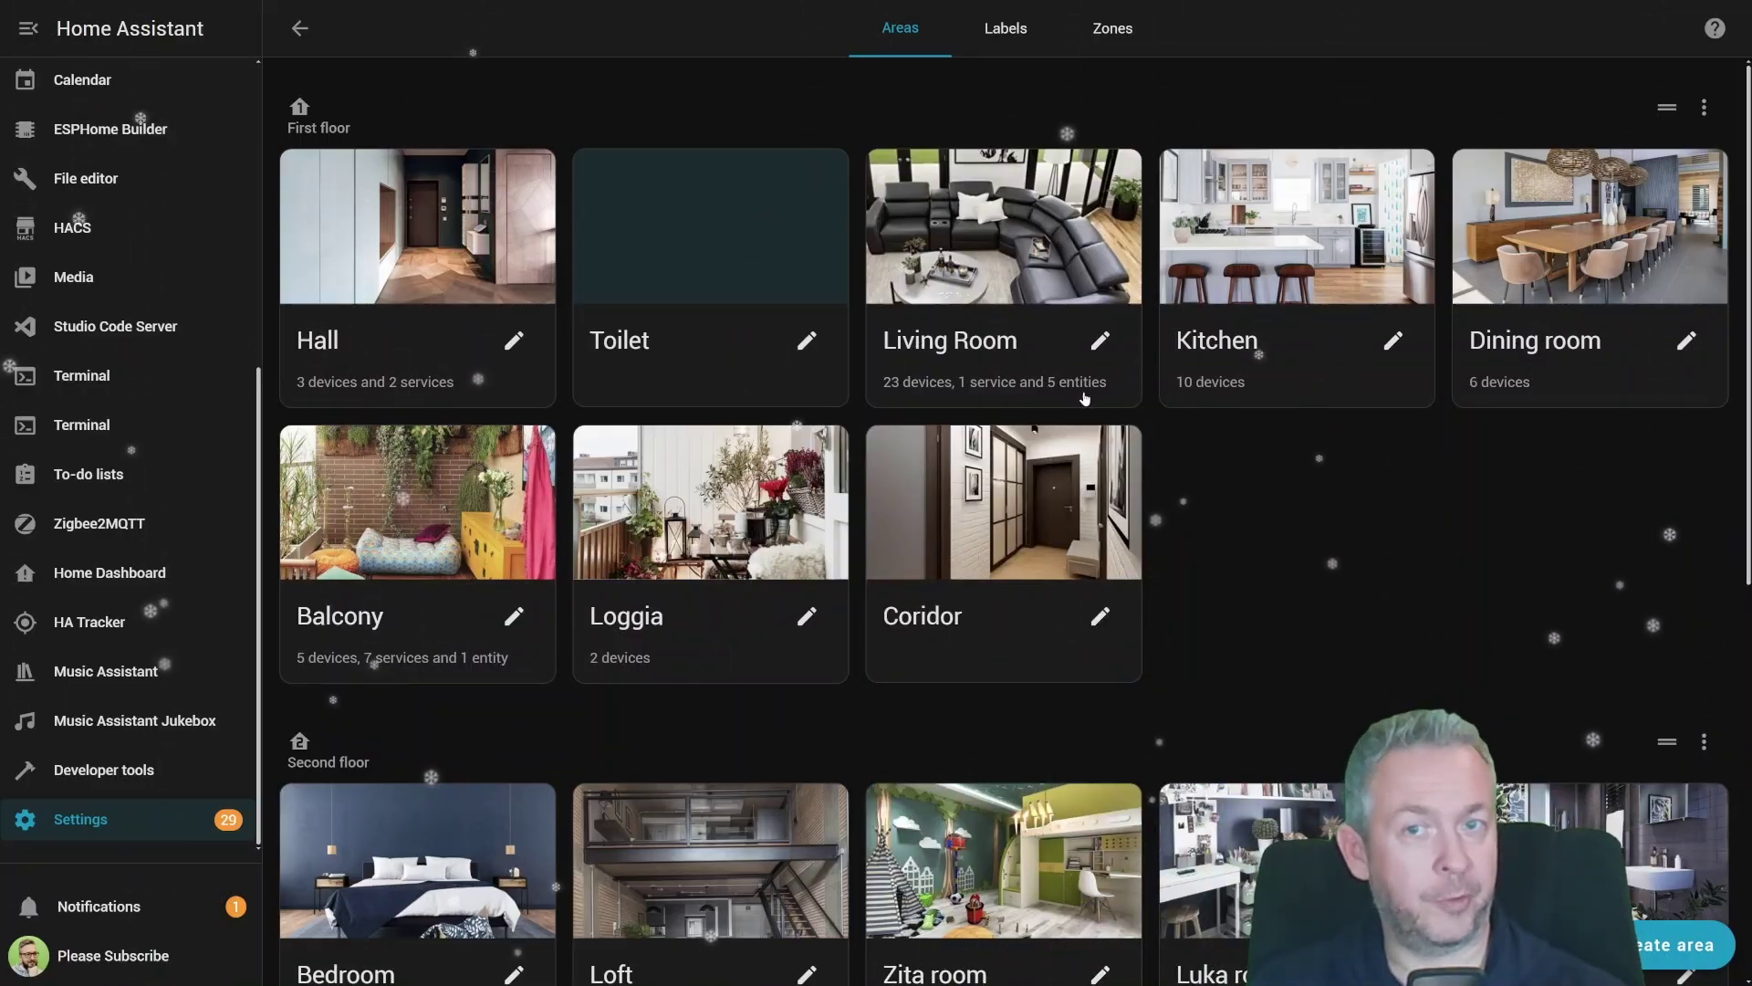
# Move Bathroom to the front of the Second floor areas
pyautogui.scroll(-2, 1084, 398)
pyautogui.scroll(1, 1057, 471)
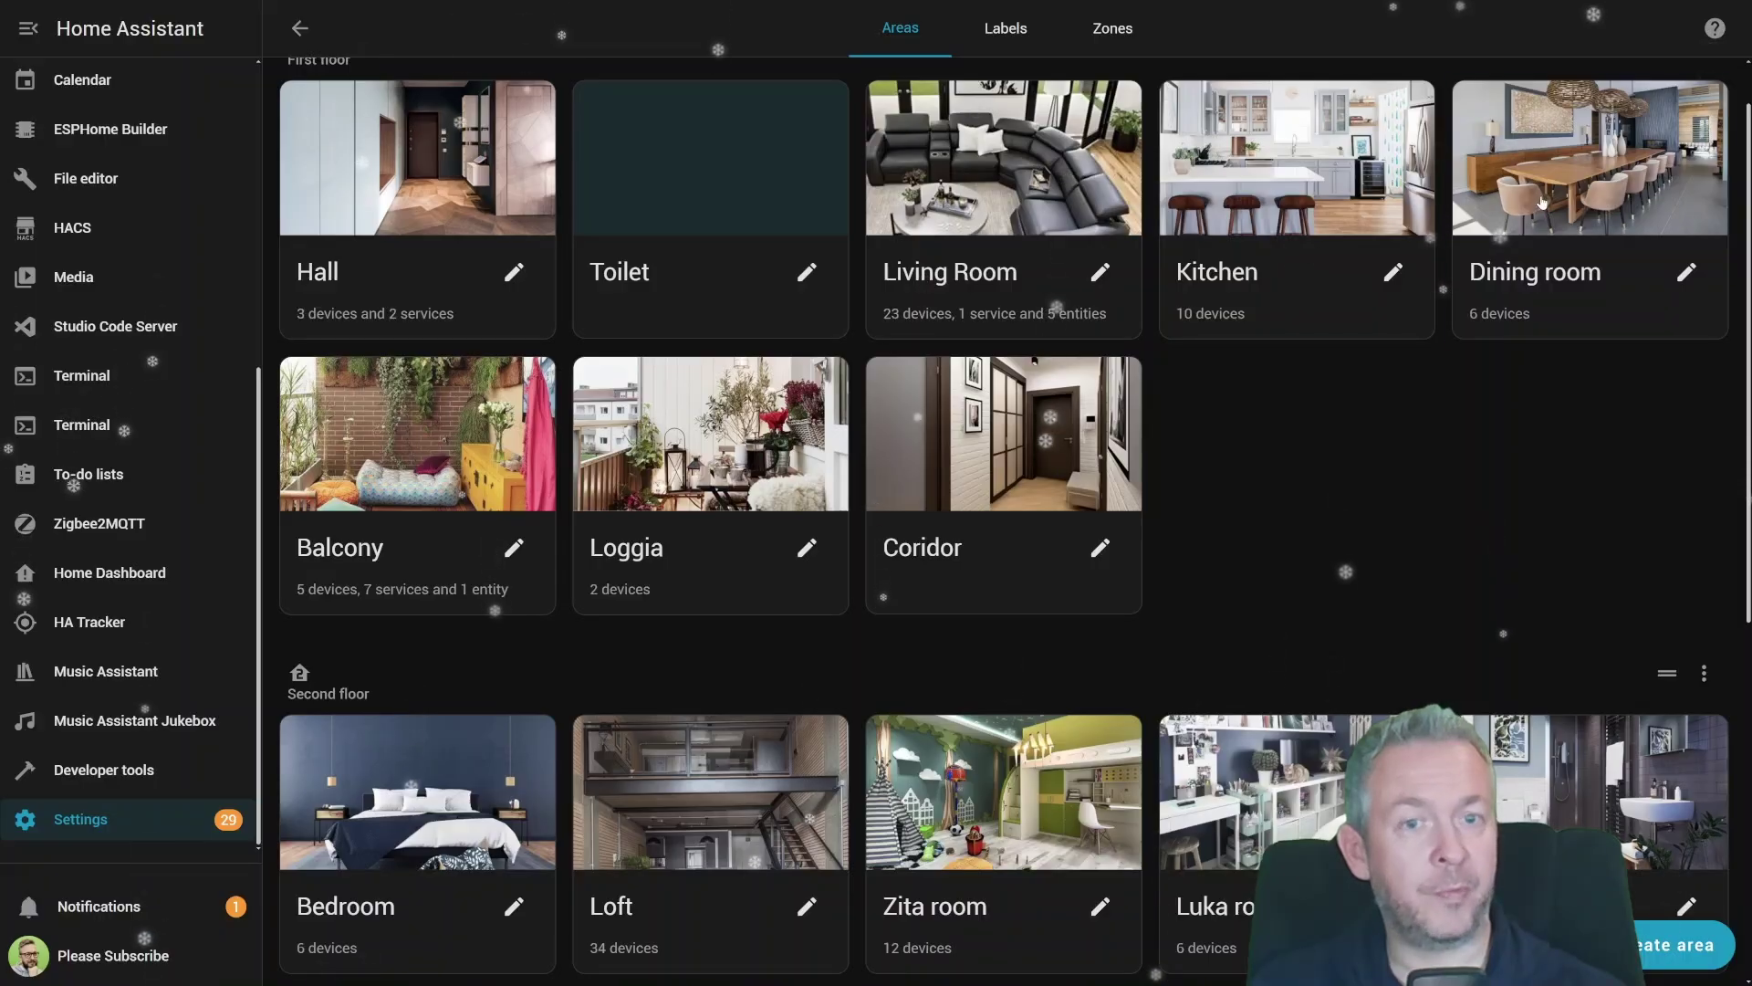
pyautogui.moveTo(1542, 202); pyautogui.dragTo(420, 191)
pyautogui.scroll(-2, 452, 600)
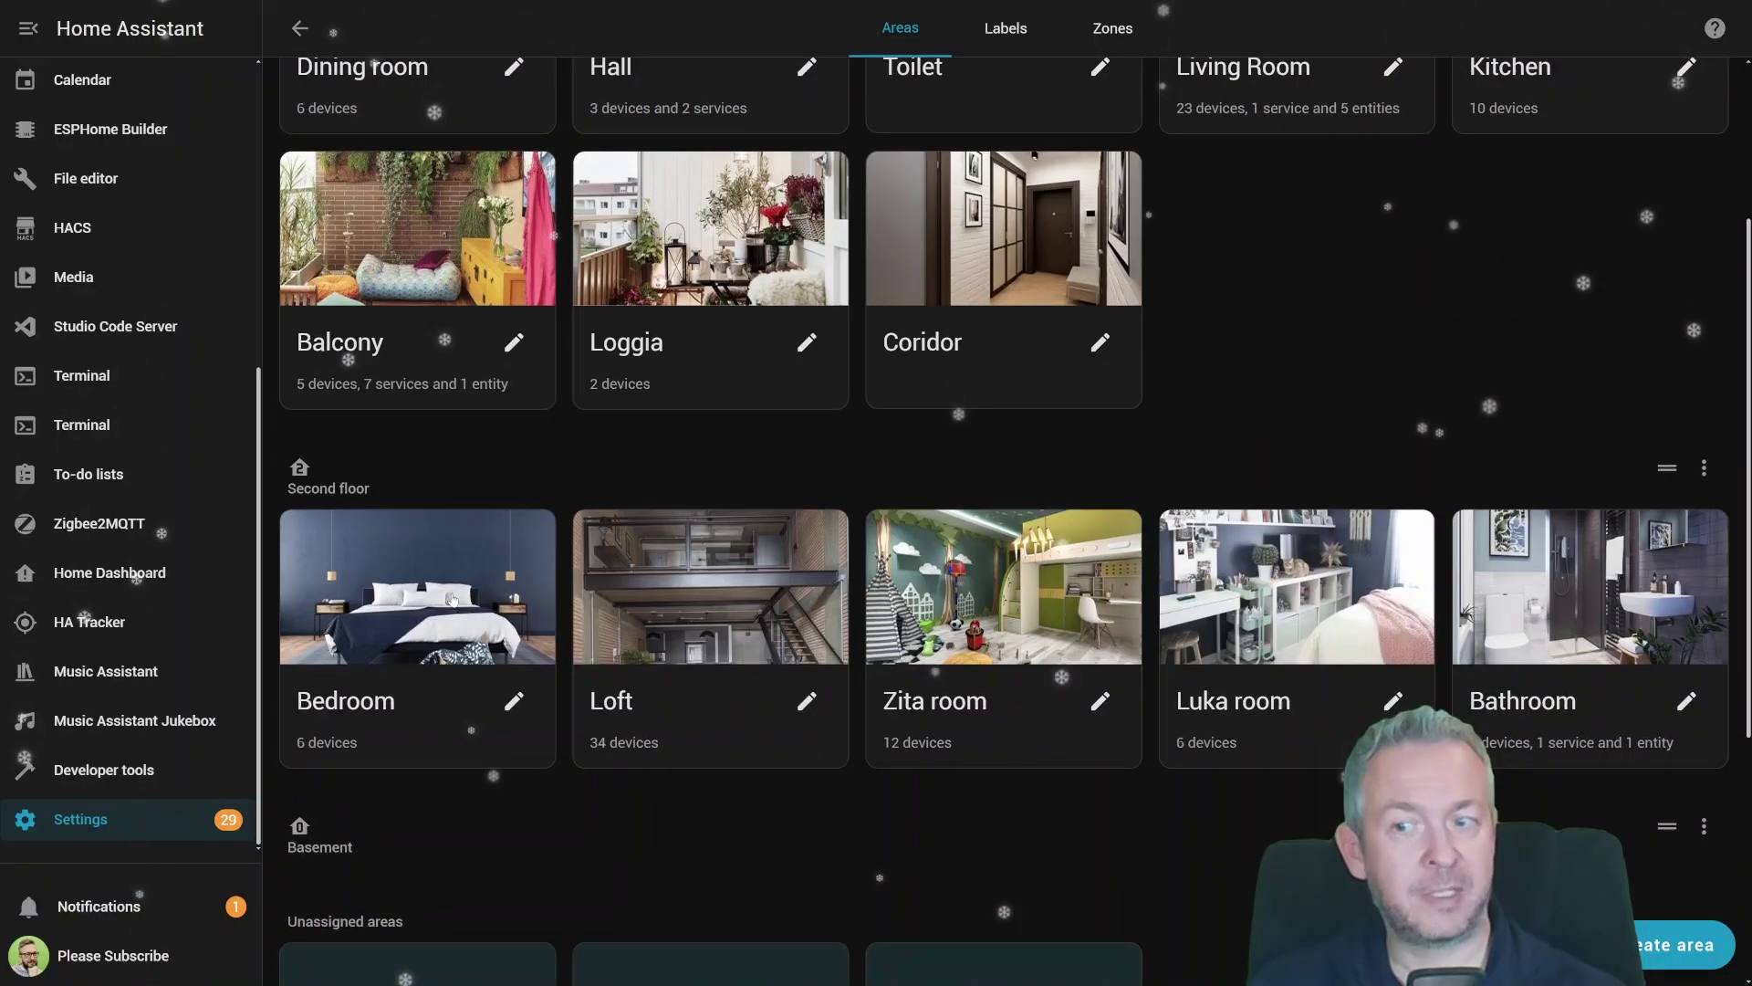
pyautogui.moveTo(1570, 584); pyautogui.dragTo(514, 655)
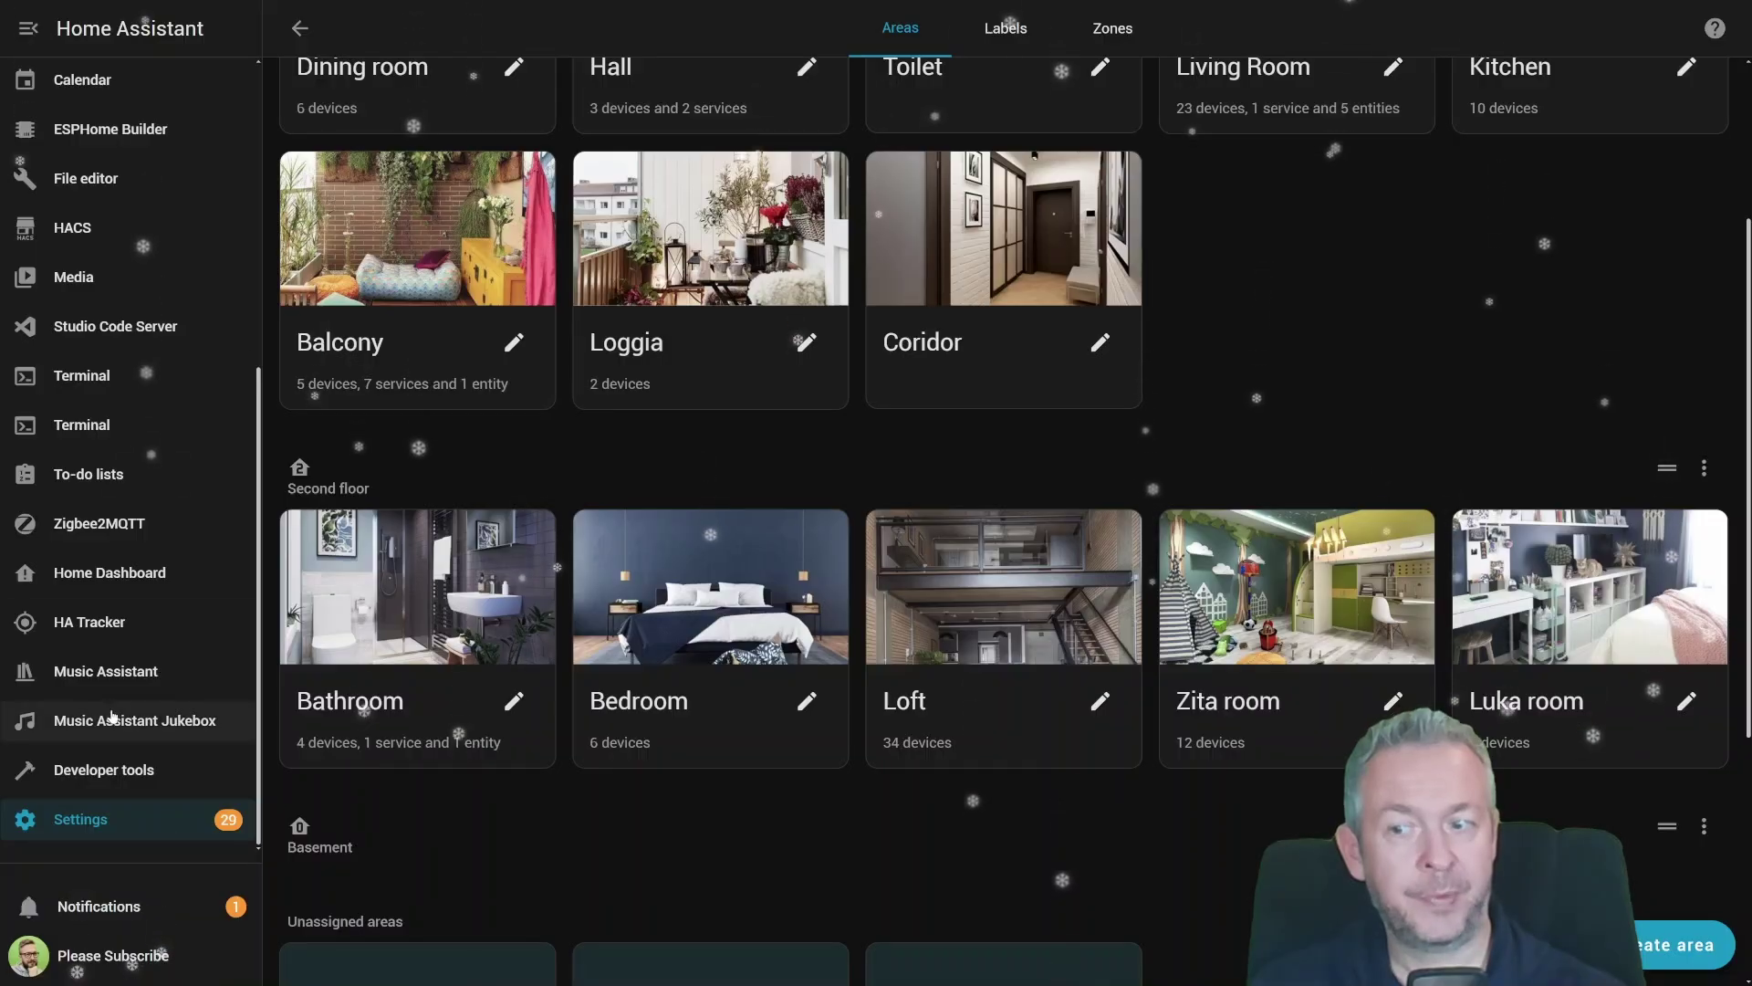
# Check the Home Dashboard's reordered area tiles, down to the Other areas group
pyautogui.click(138, 576)
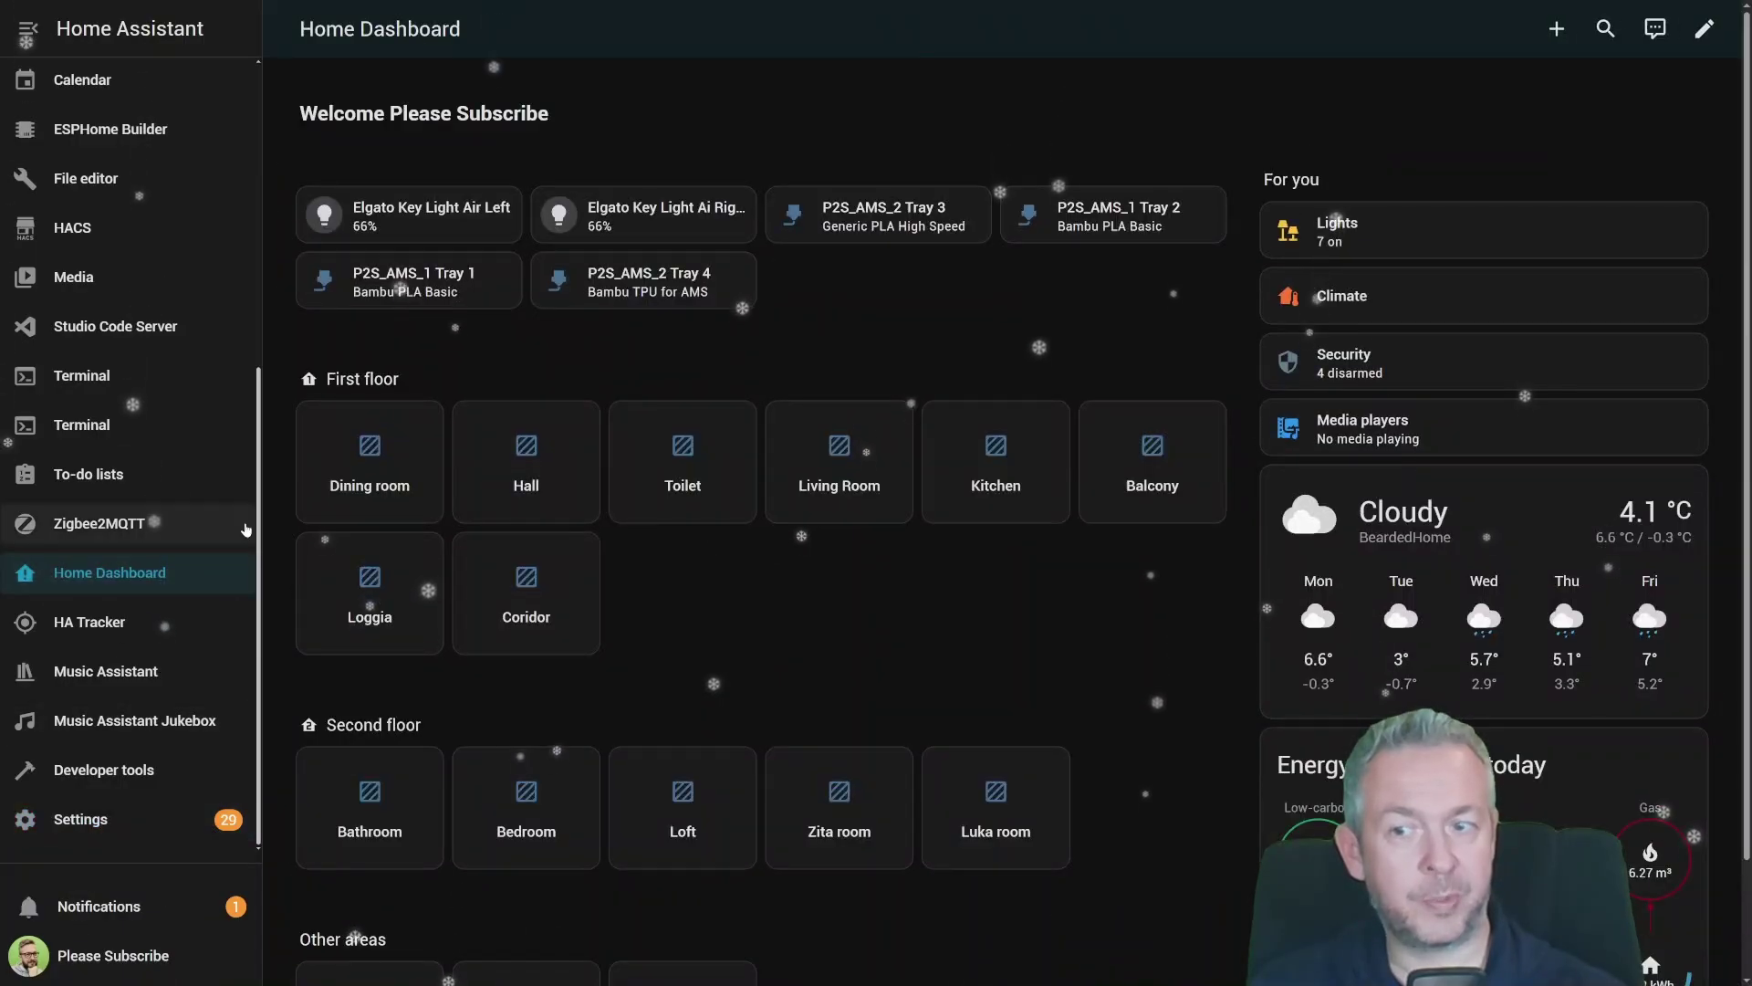
pyautogui.scroll(-2, 364, 456)
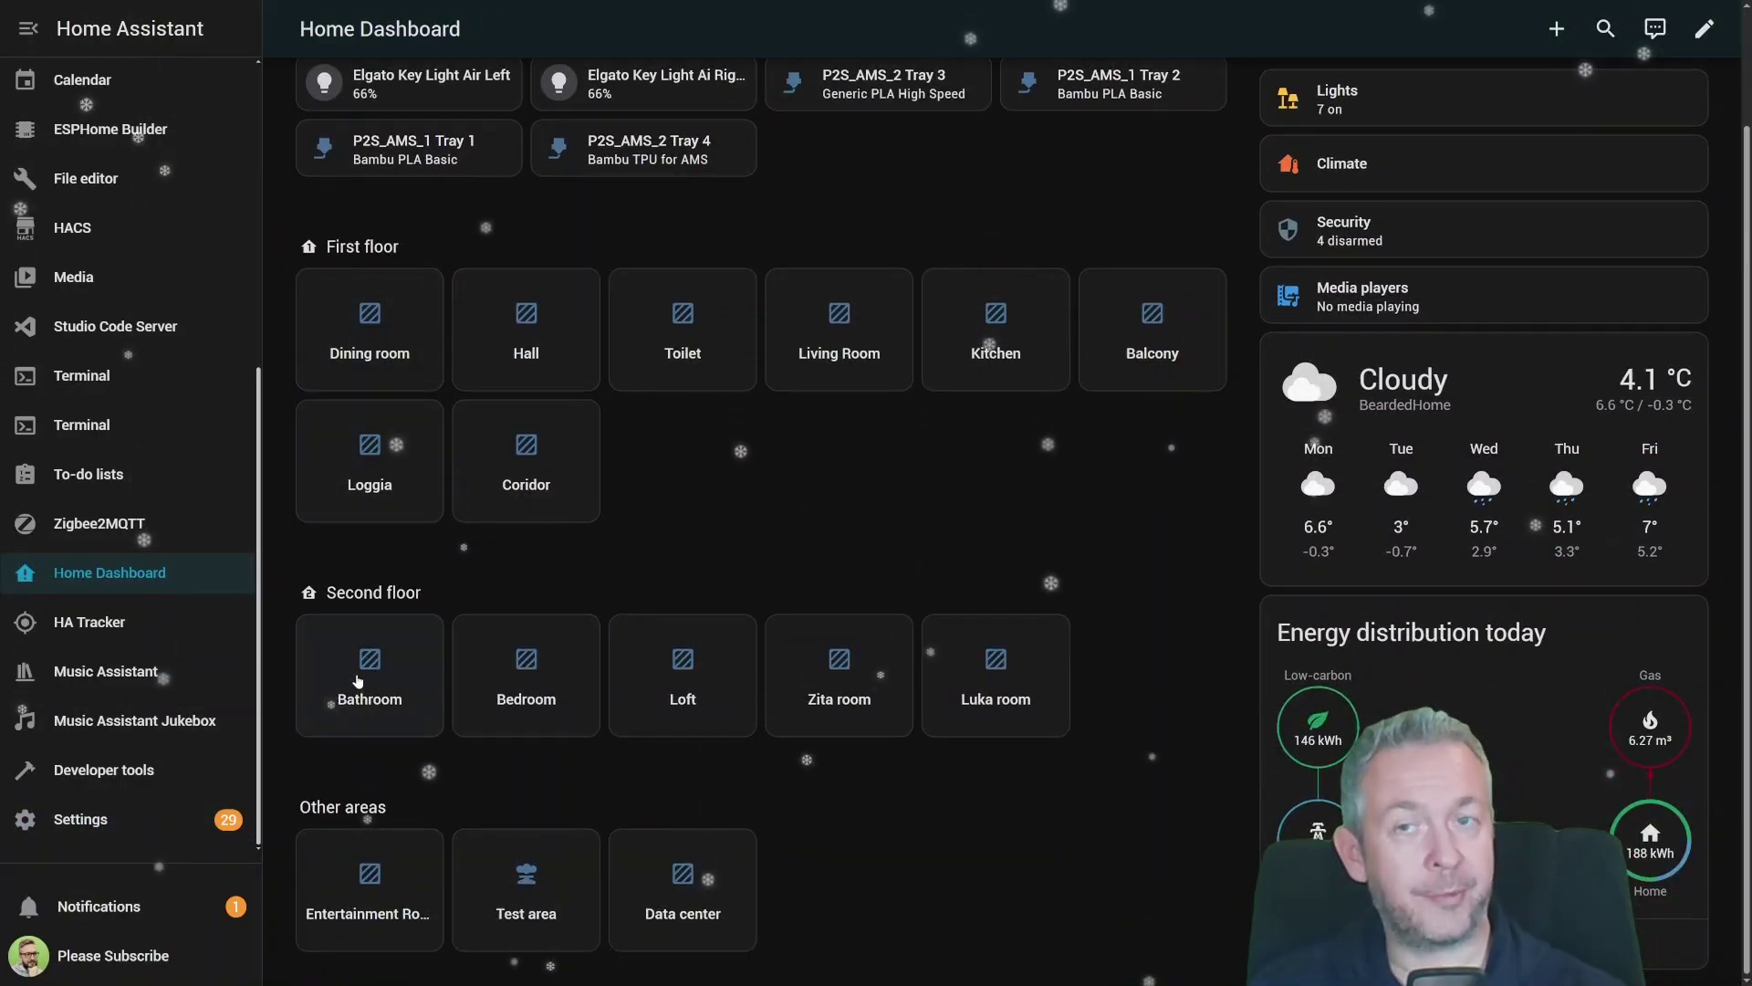